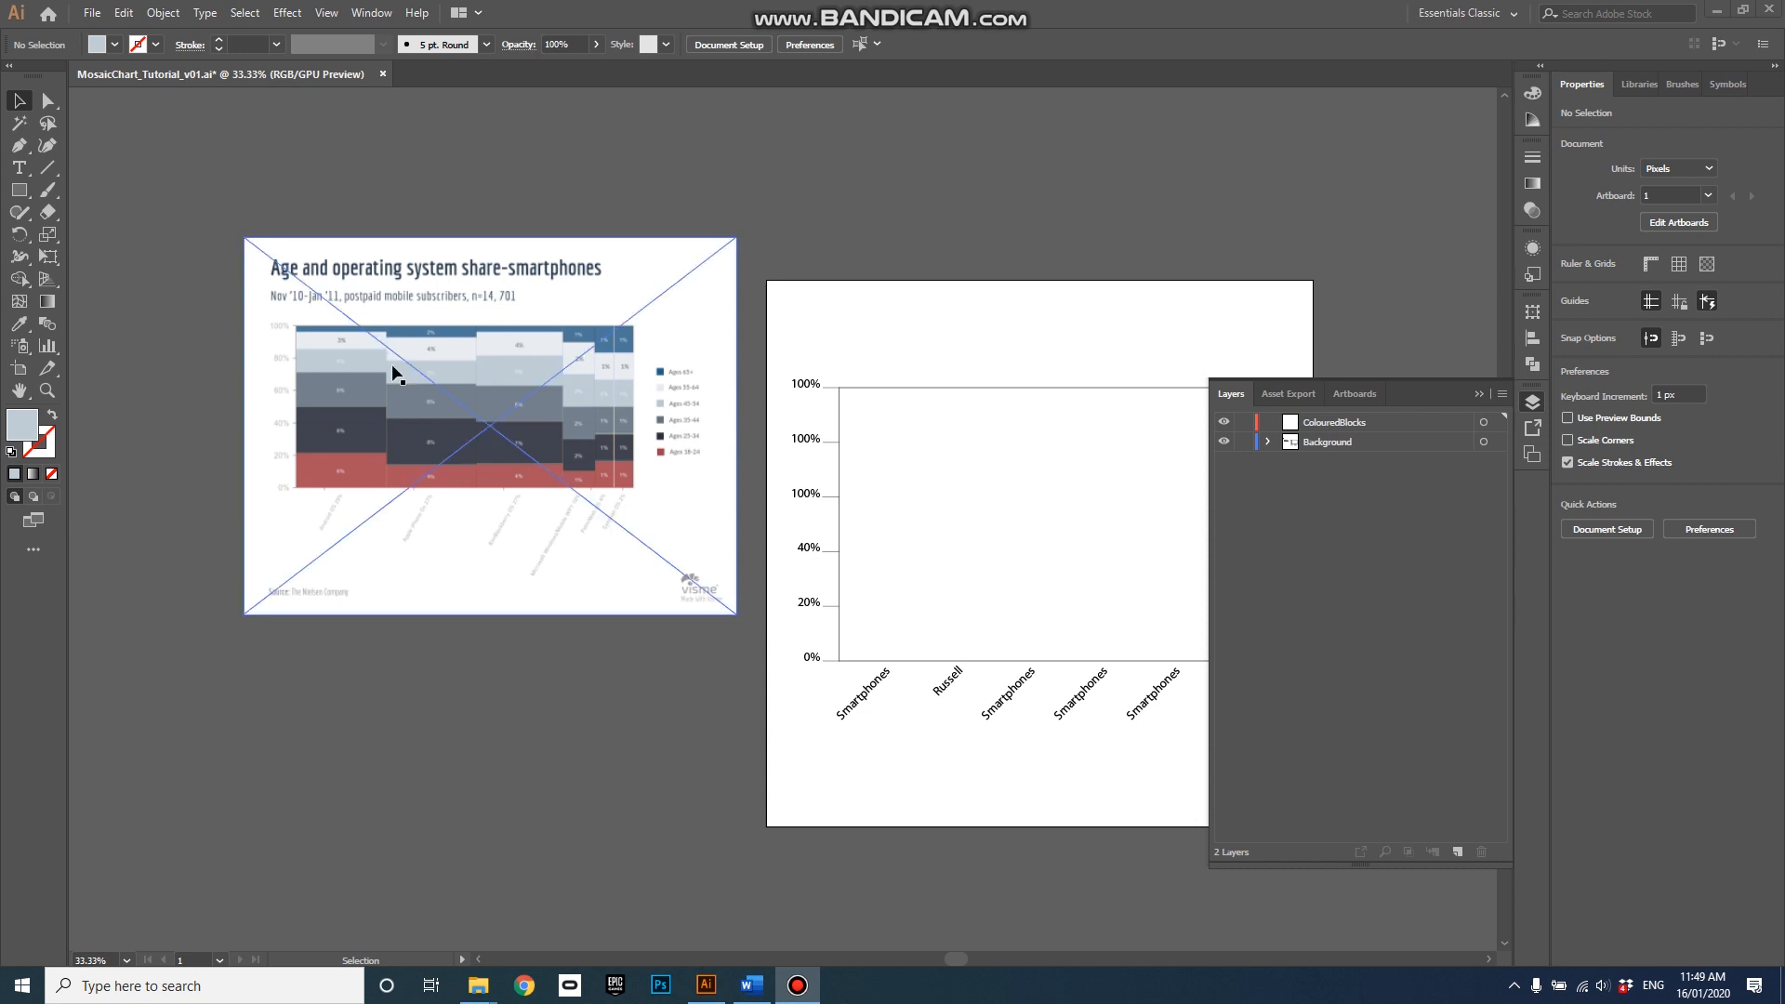
- Lock the Background layer and collapse the layer list to clear the view of the artboard
left_click(578, 695)
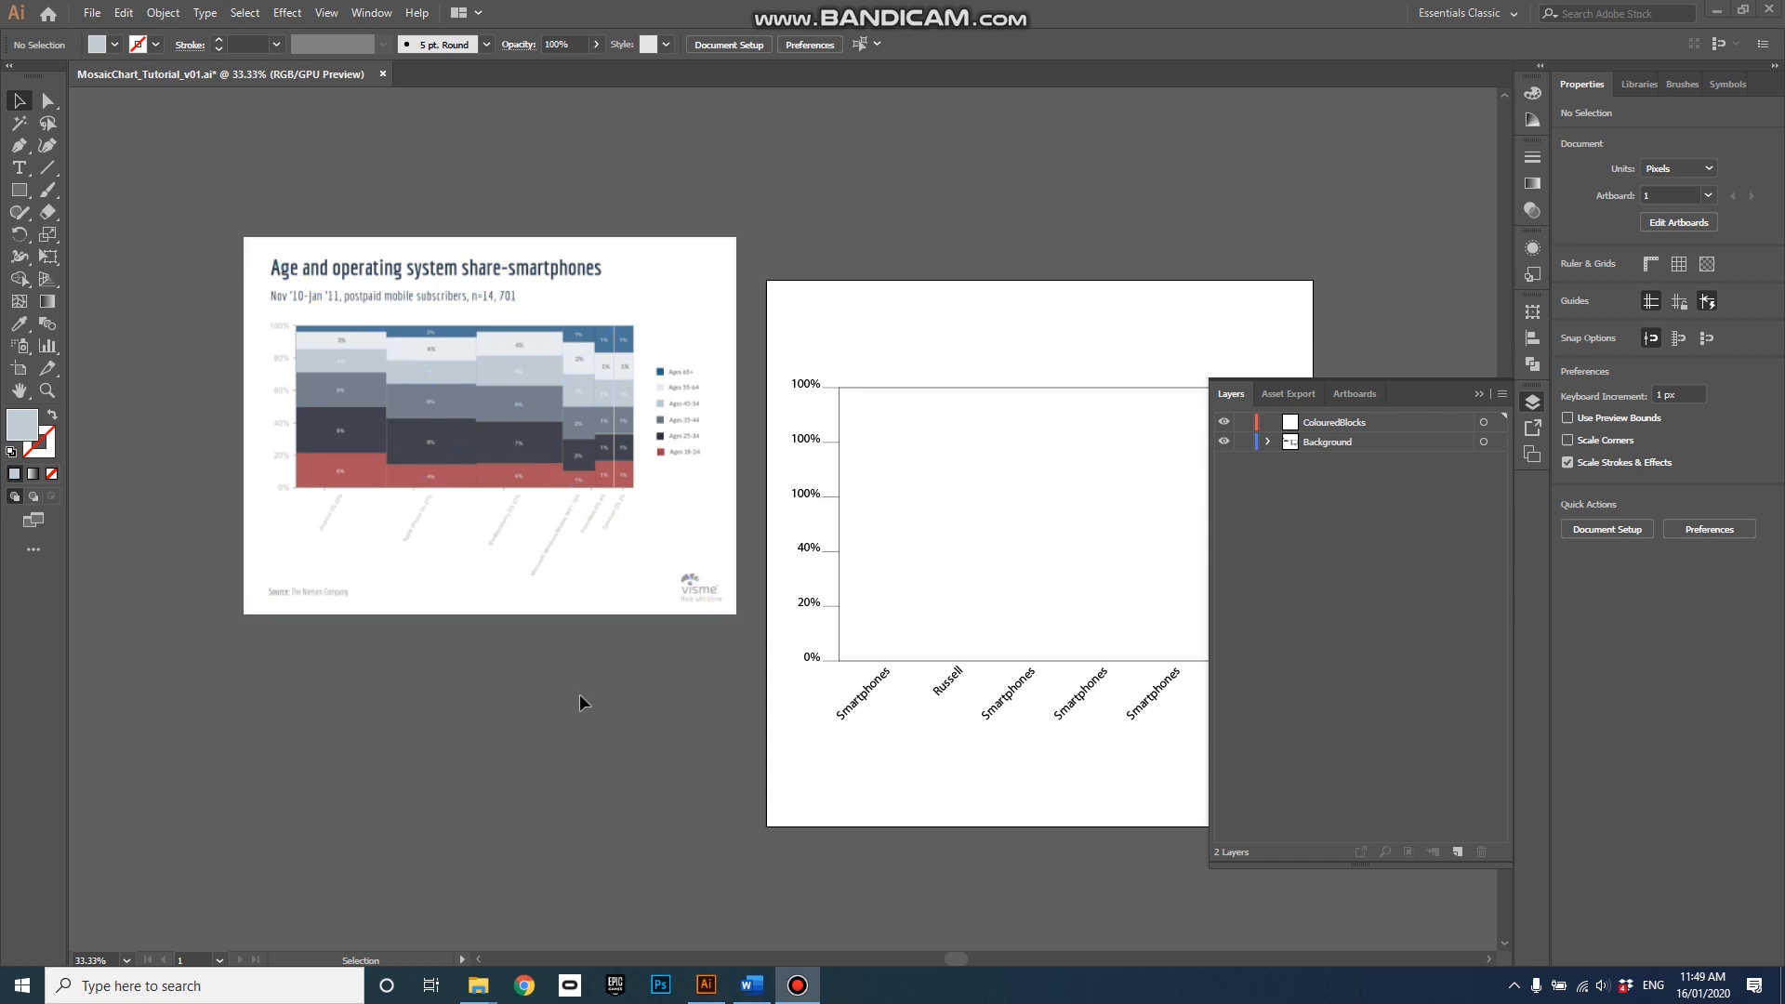
left_click(1244, 442)
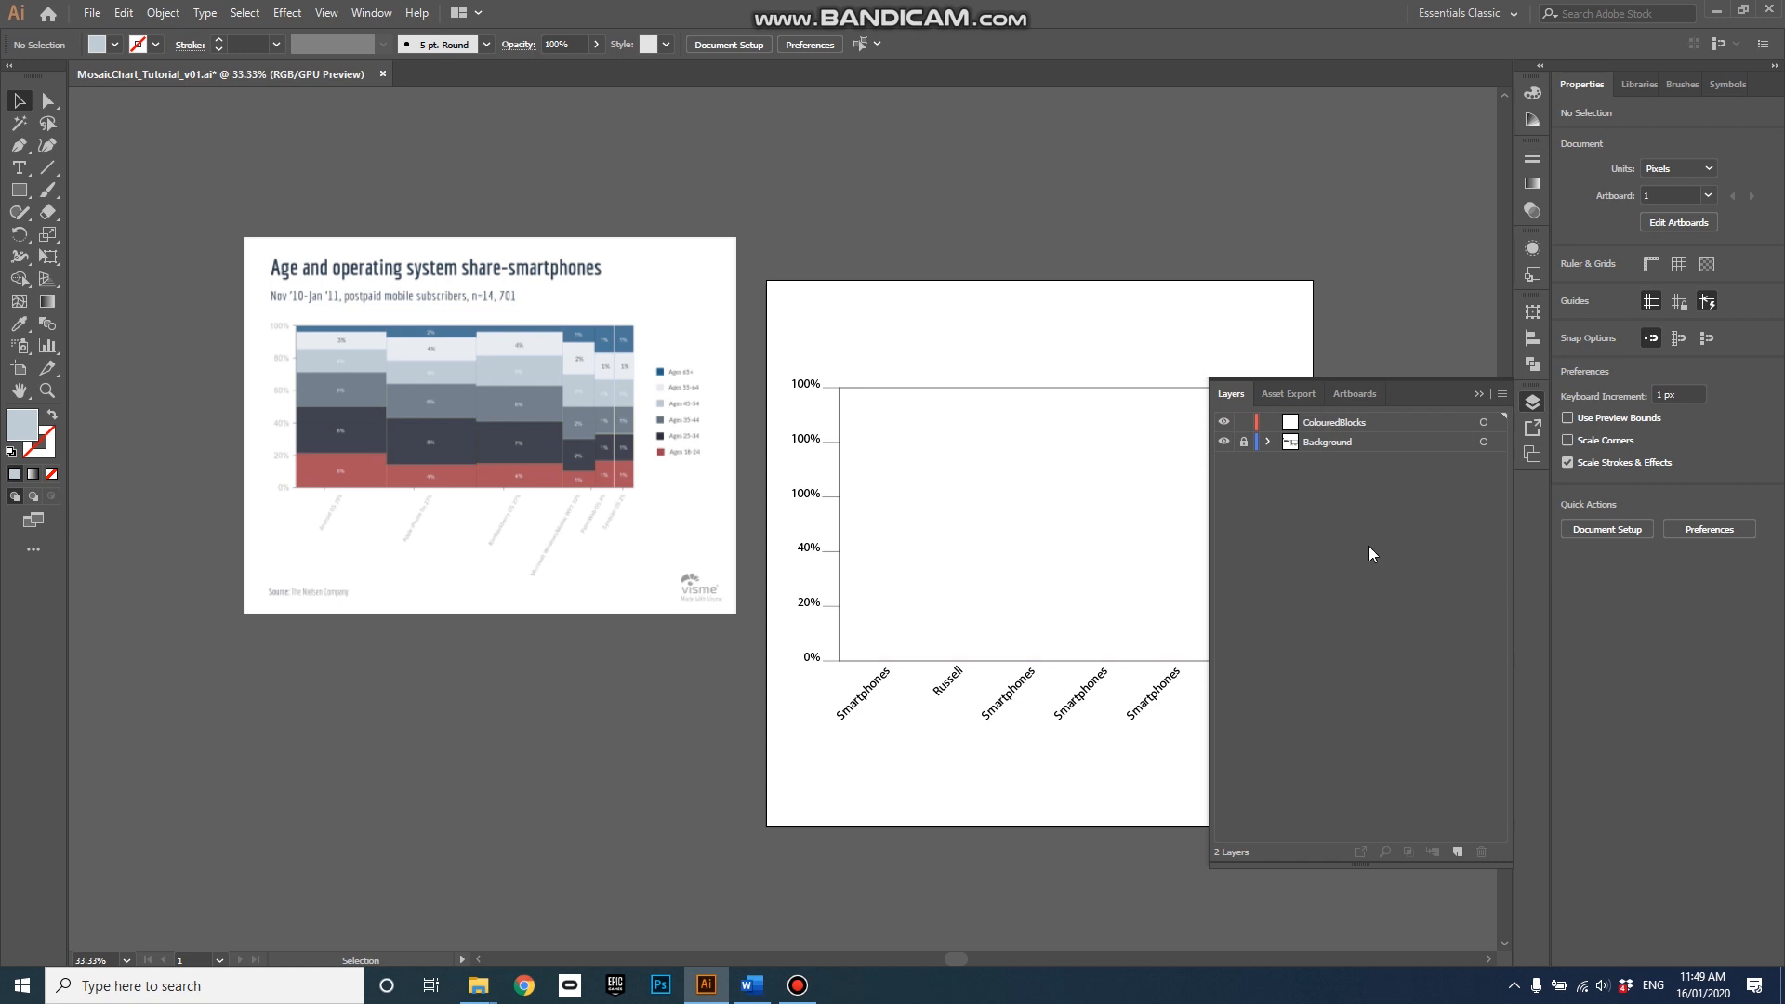
left_click(1478, 395)
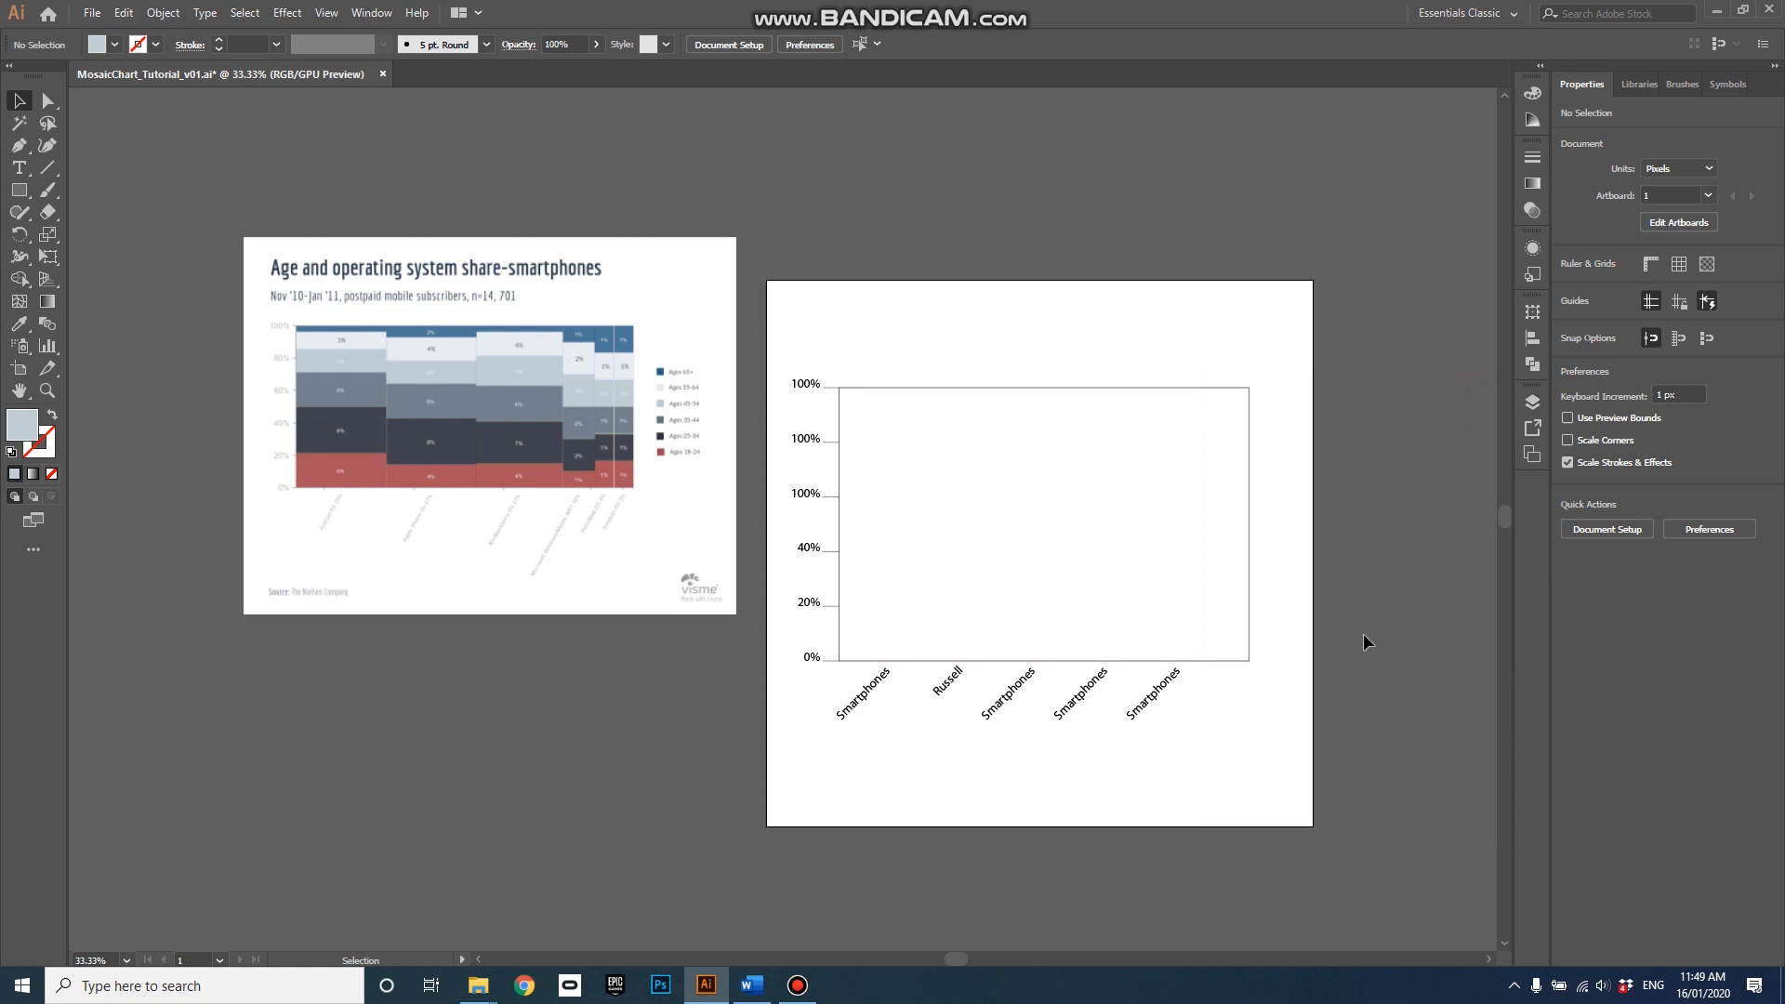
- Draw a circle about 110 px in diameter on the empty canvas below the reference chart
left_click(20, 191)
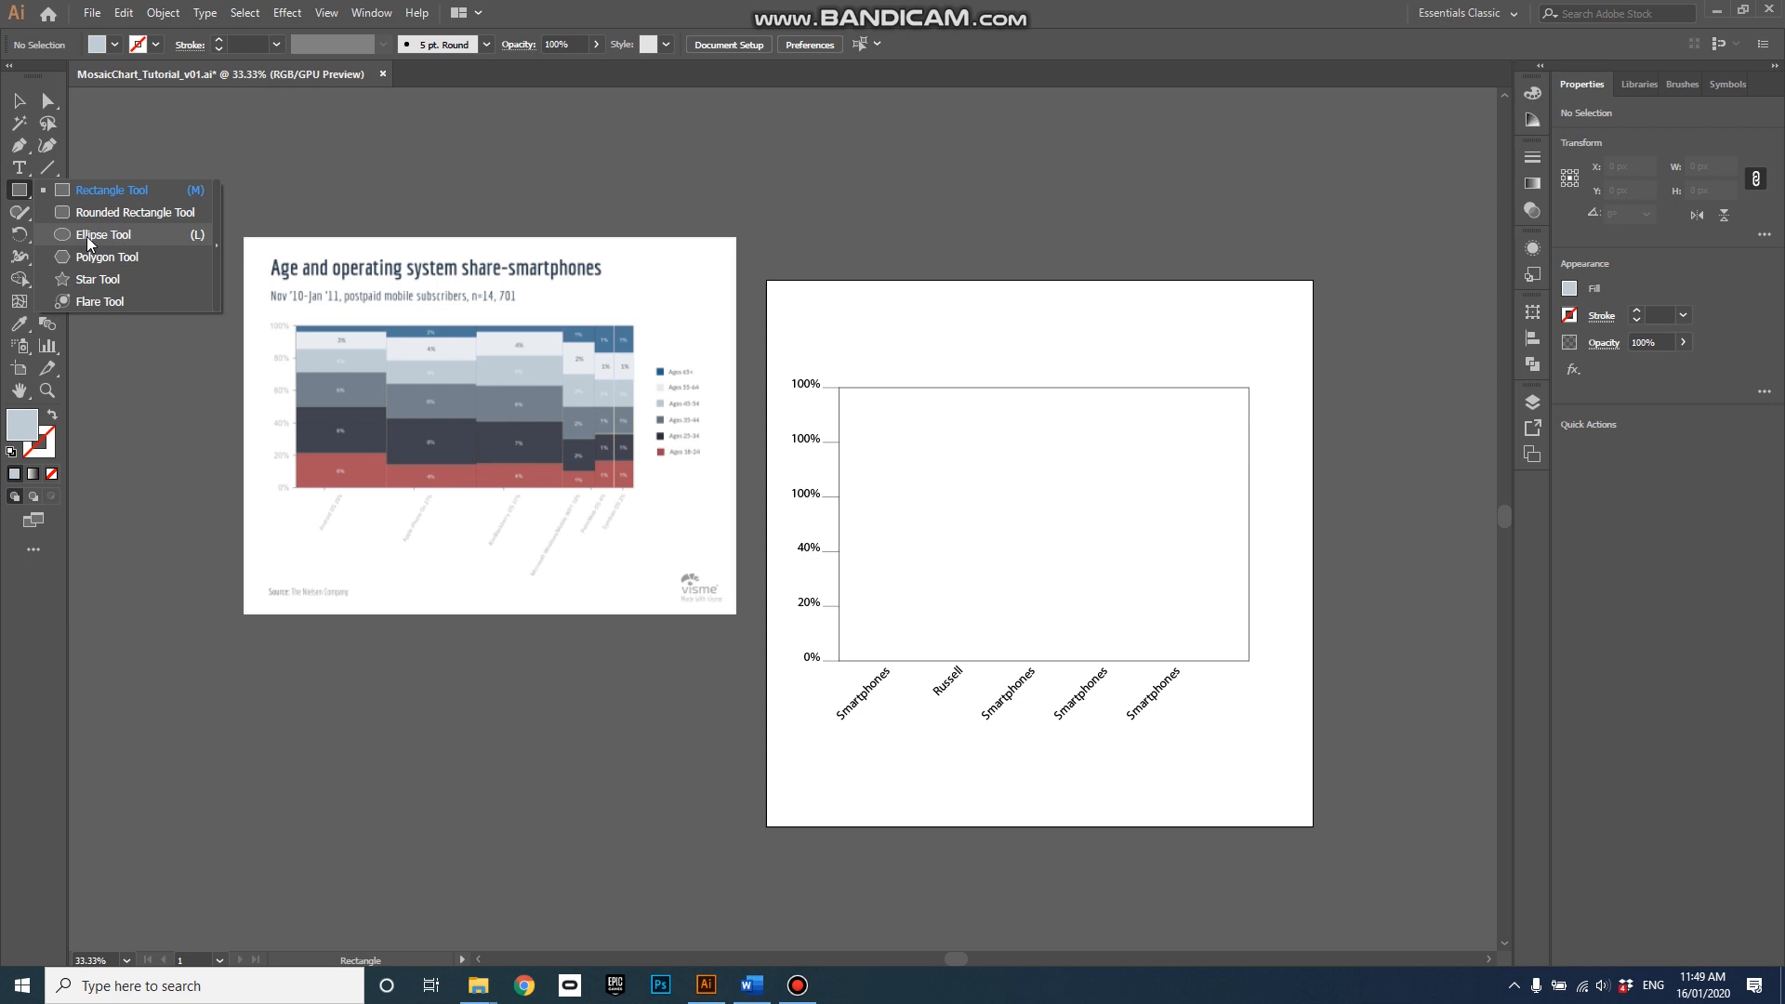
left_click(86, 236)
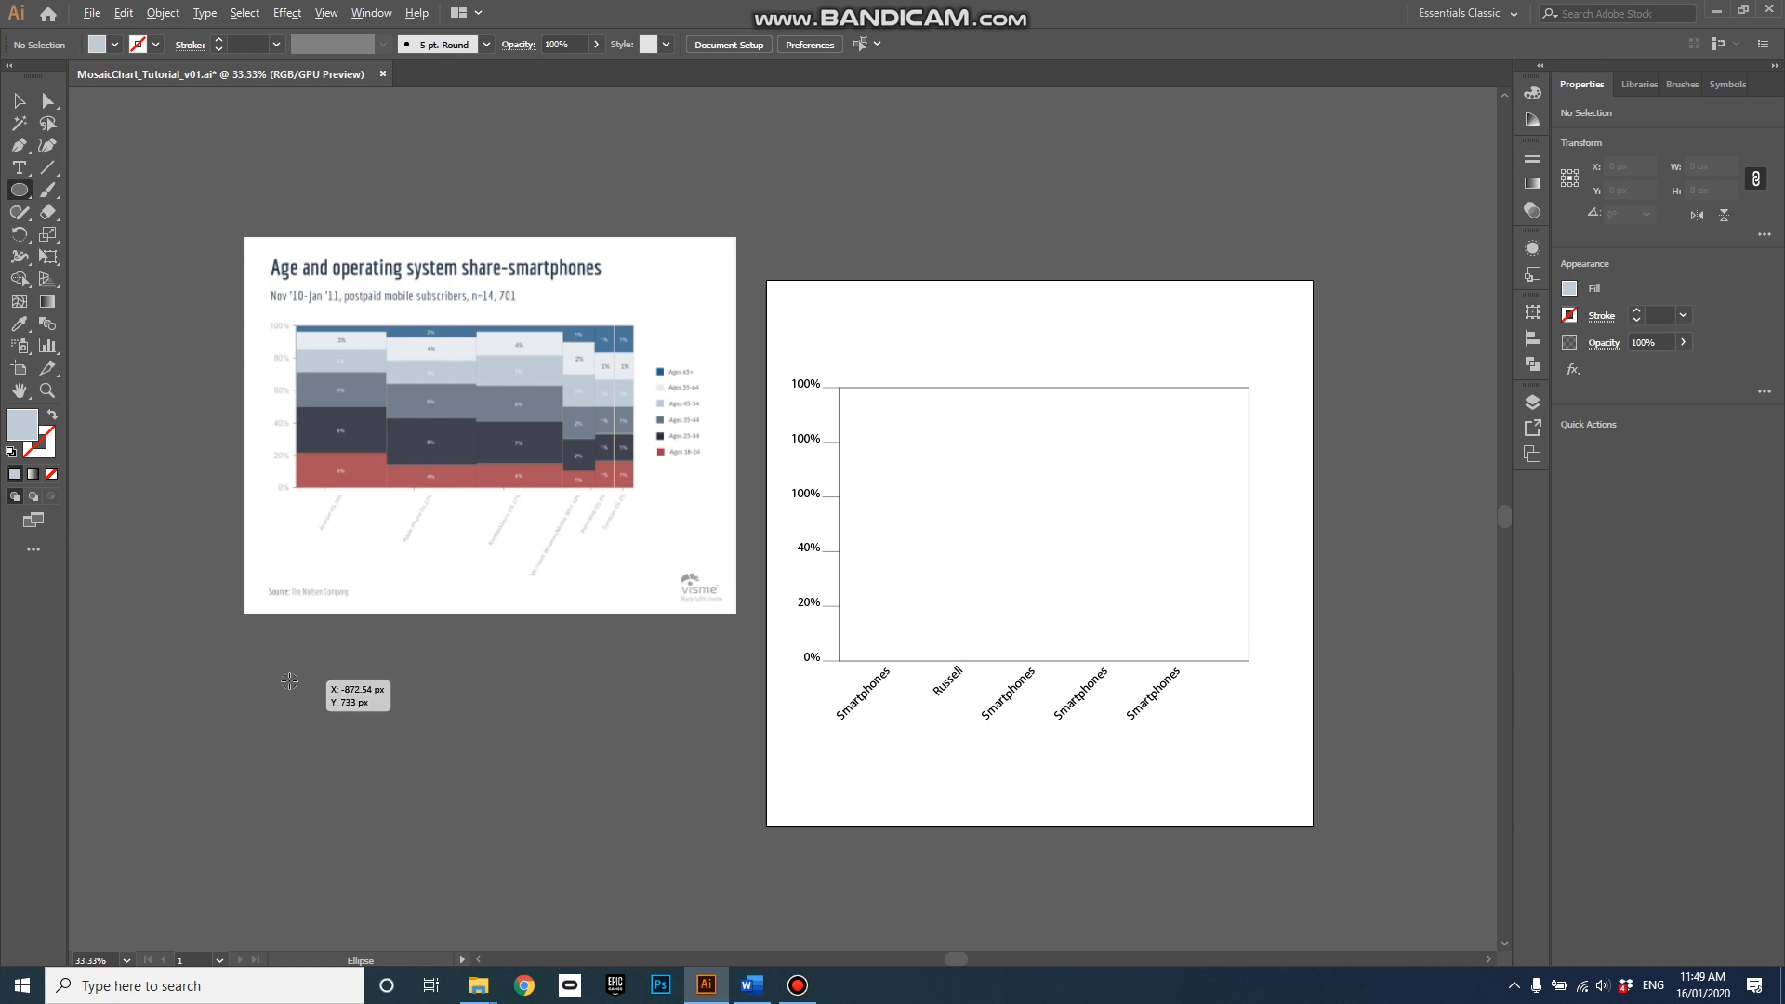
left_click_drag(289, 681, 318, 656)
scroll(264, 736, "up", 2)
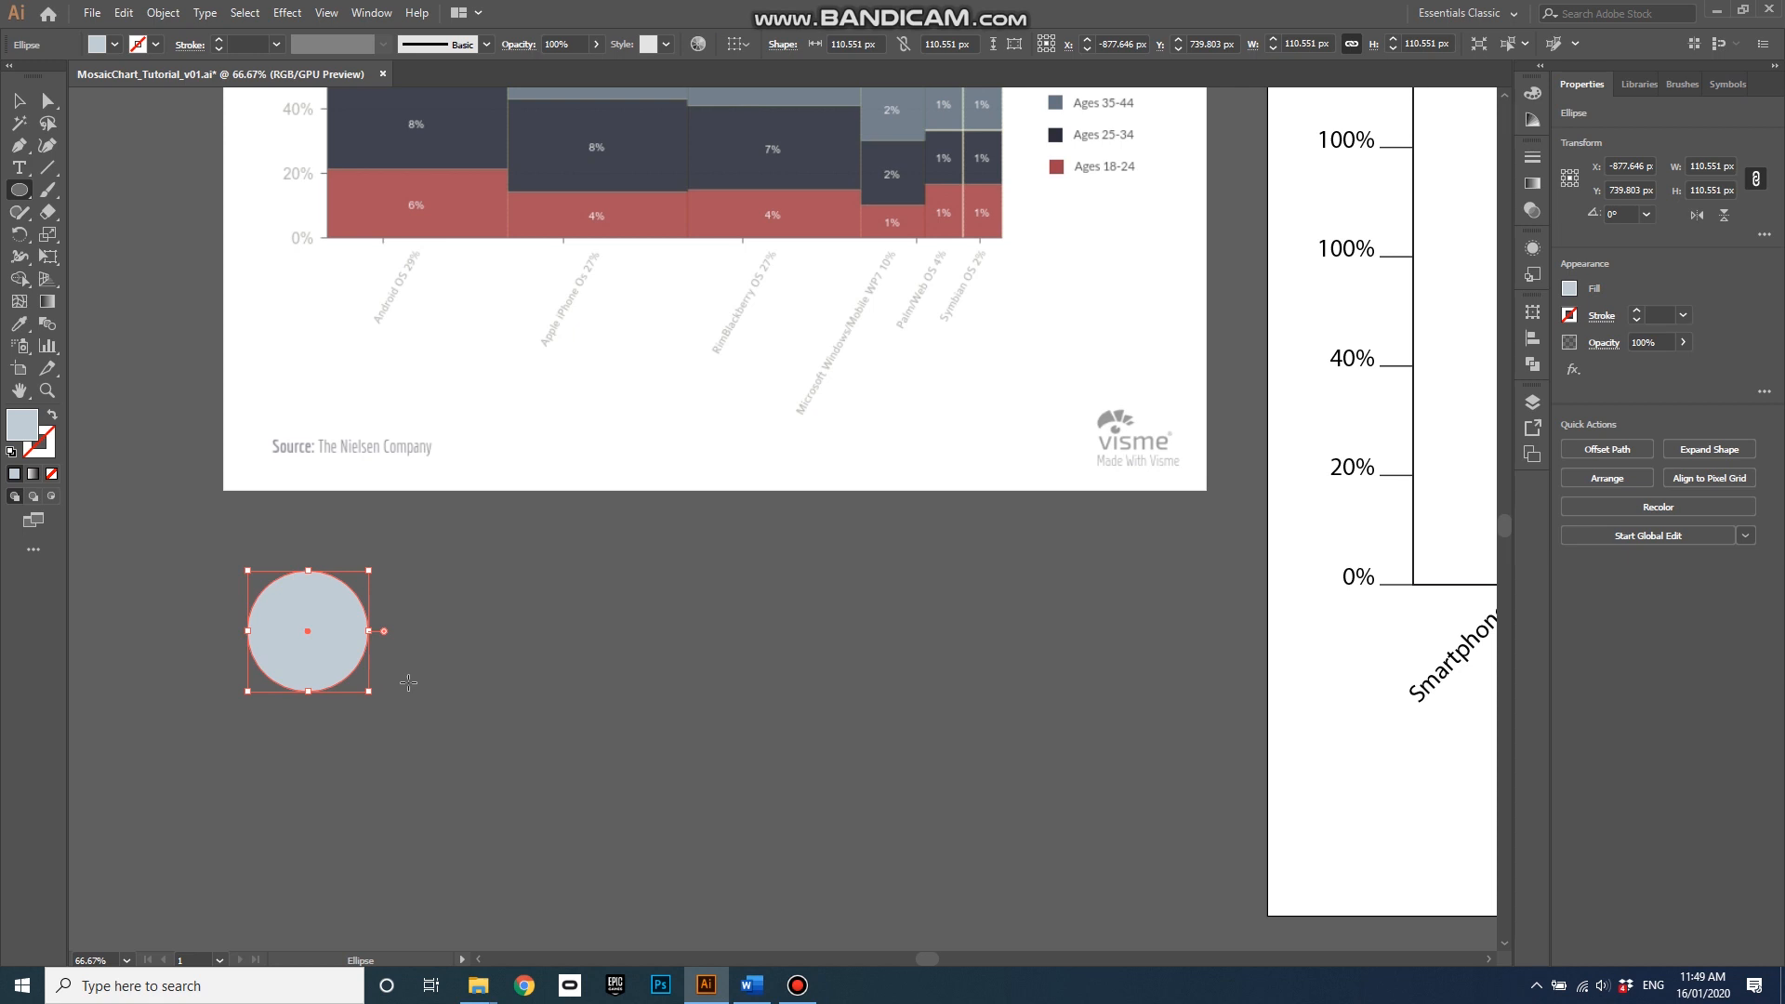
scroll(408, 683, "down", 2)
- Duplicate the circle horizontally at equal spacing to make a row of six circles under the reference chart
left_click(23, 101)
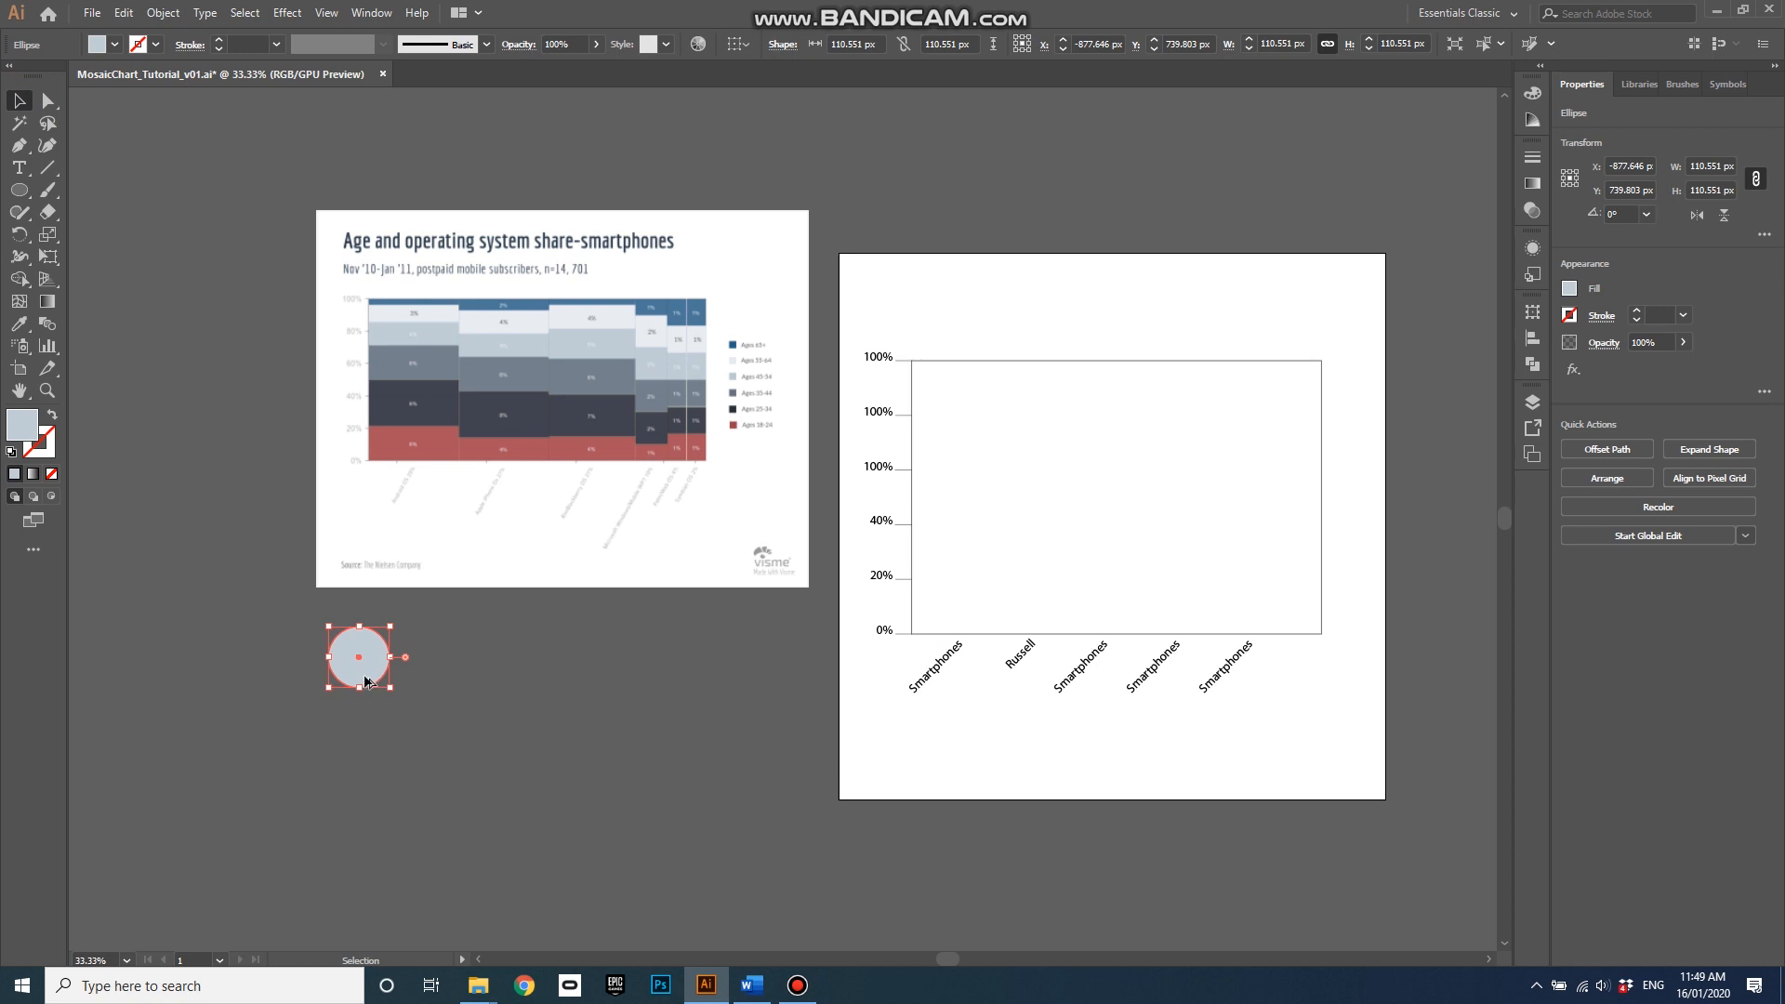
left_click_drag(369, 683, 443, 682)
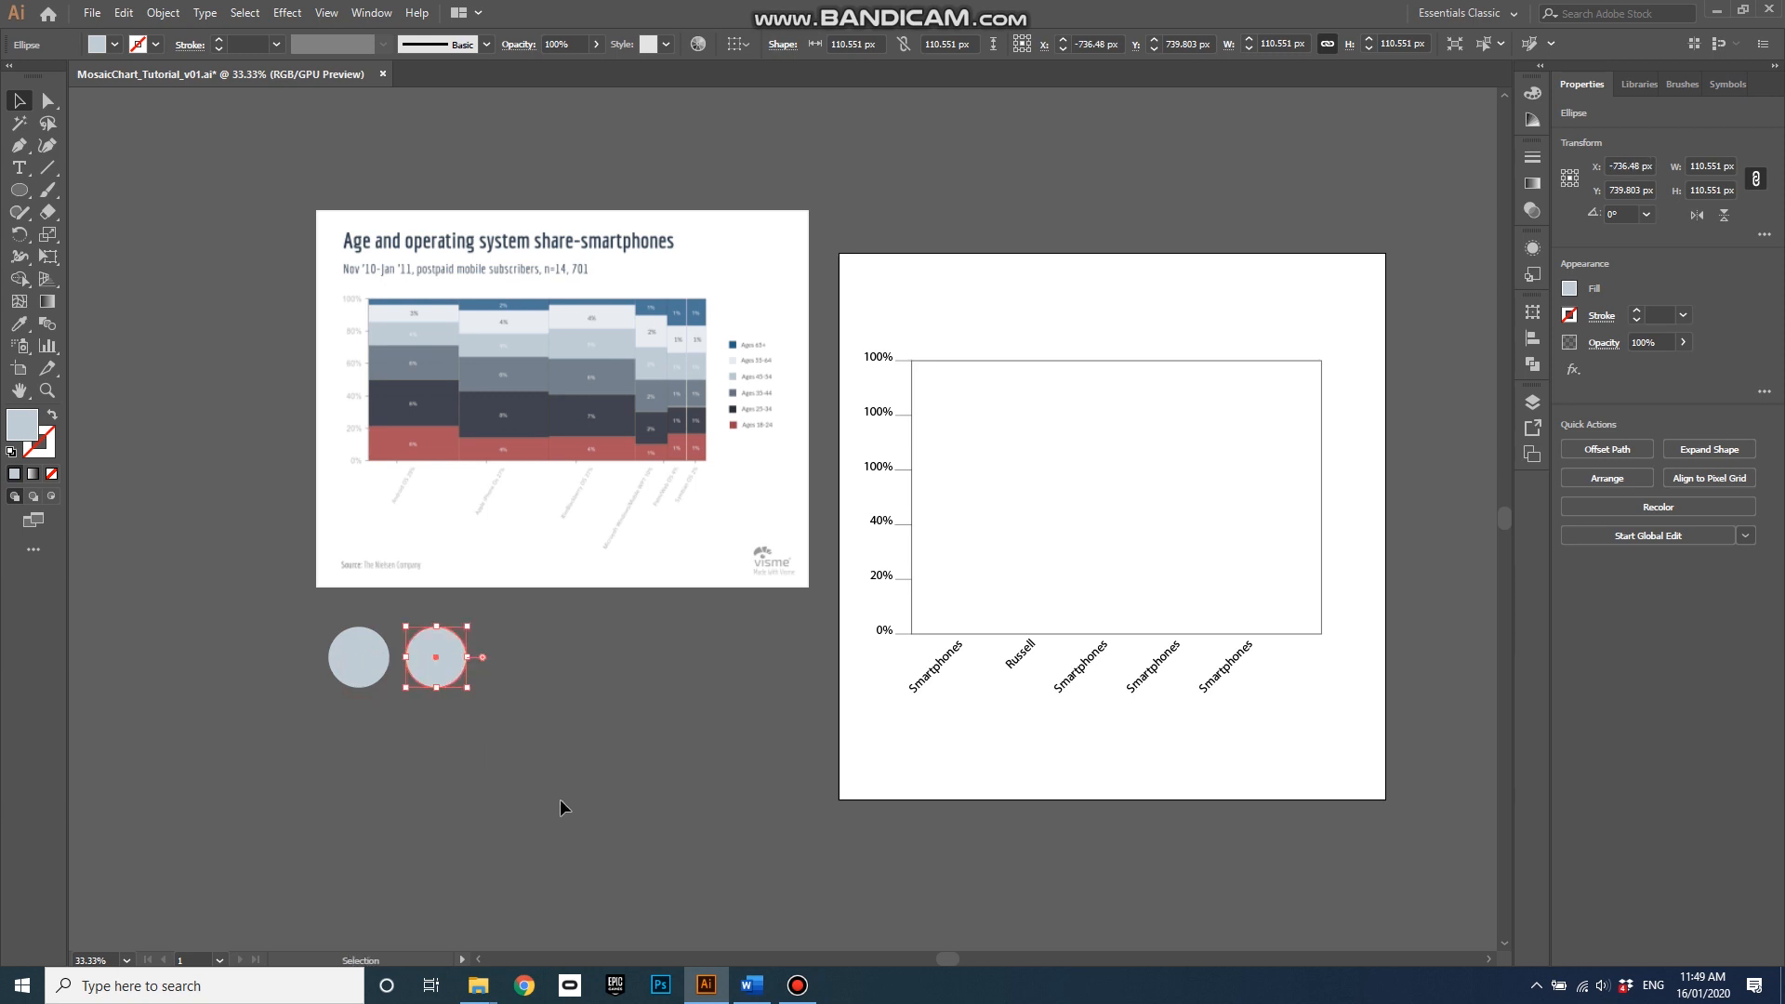
key("ctrl+d")
key("ctrl+d")
key("ctrl+d")
key("ctrl+d")
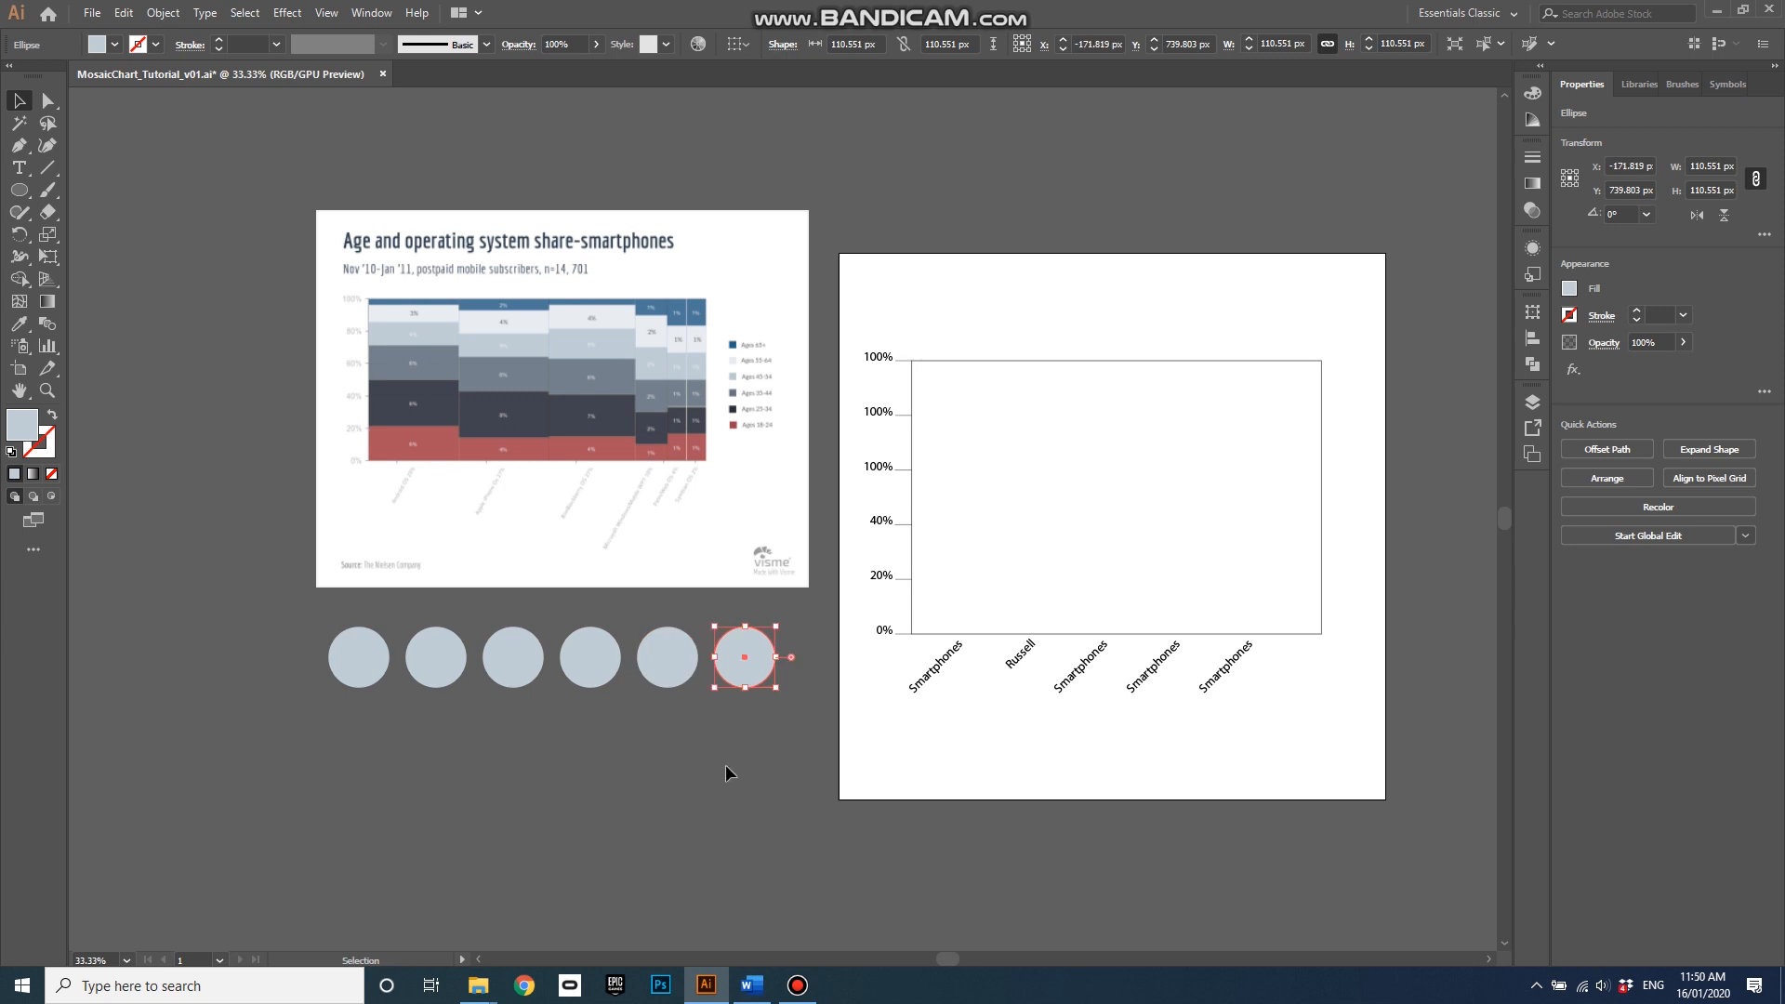
left_click(642, 744)
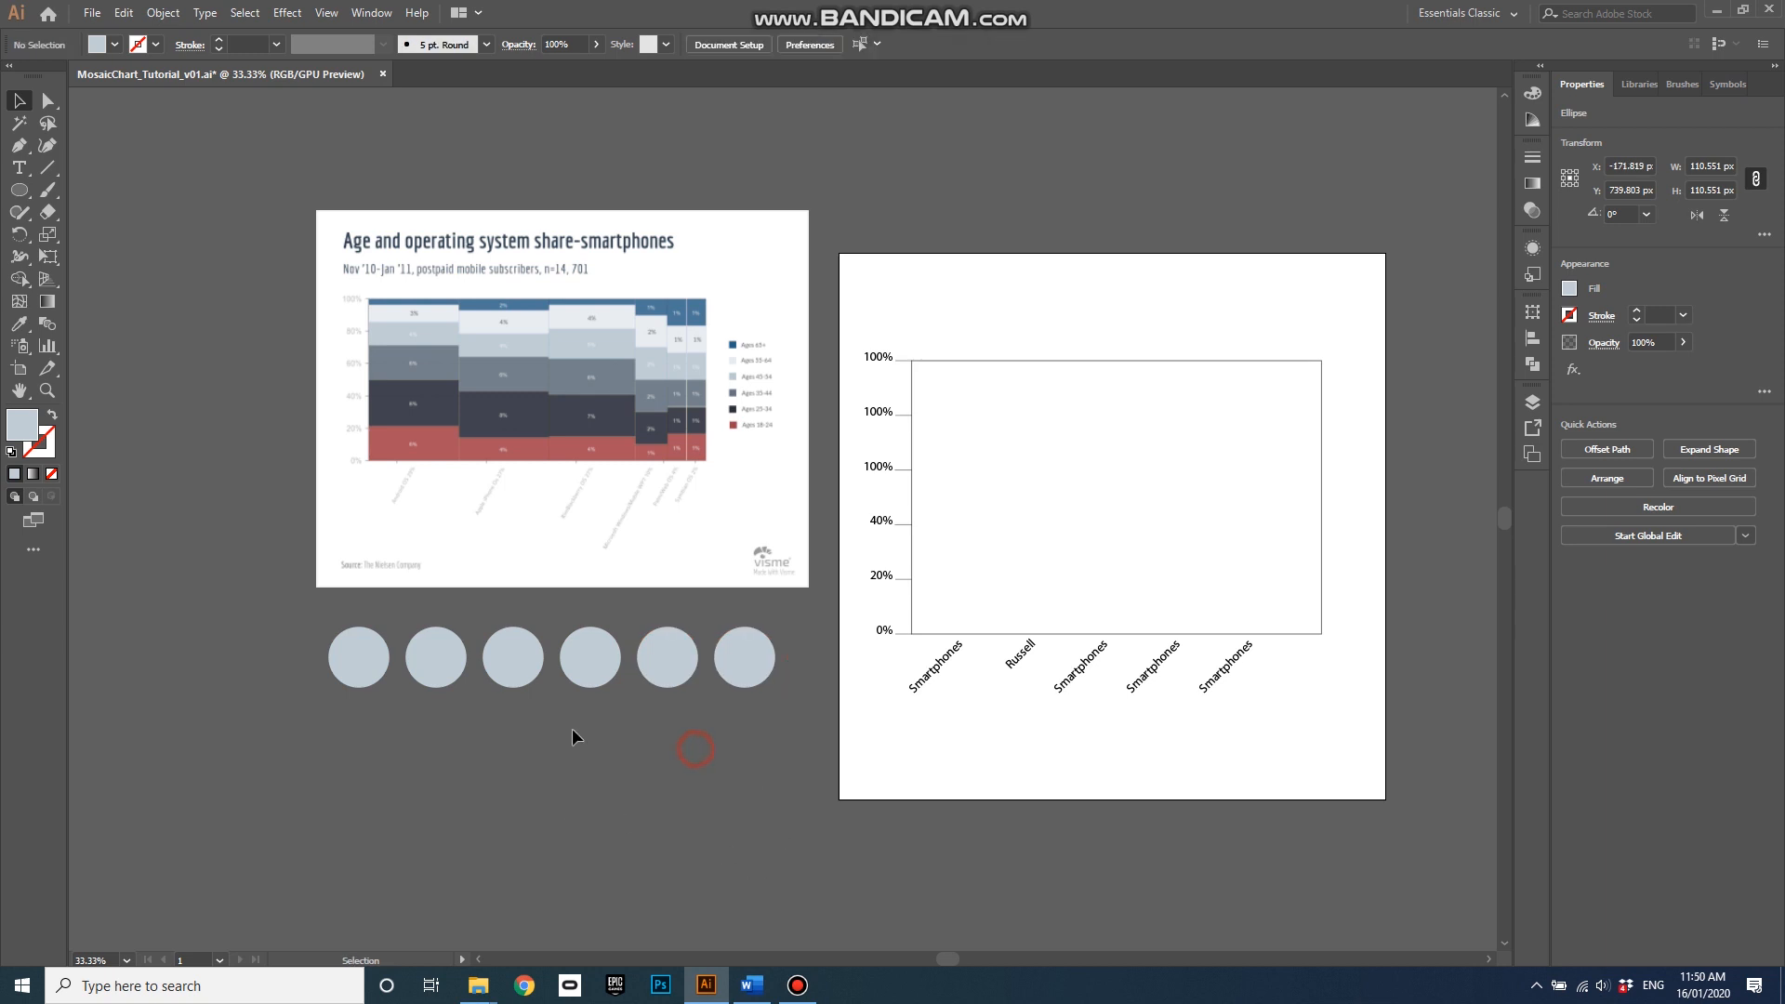
- Fill the first circle with the red and the second with the dark navy sampled from the reference chart's bands
left_click(355, 669)
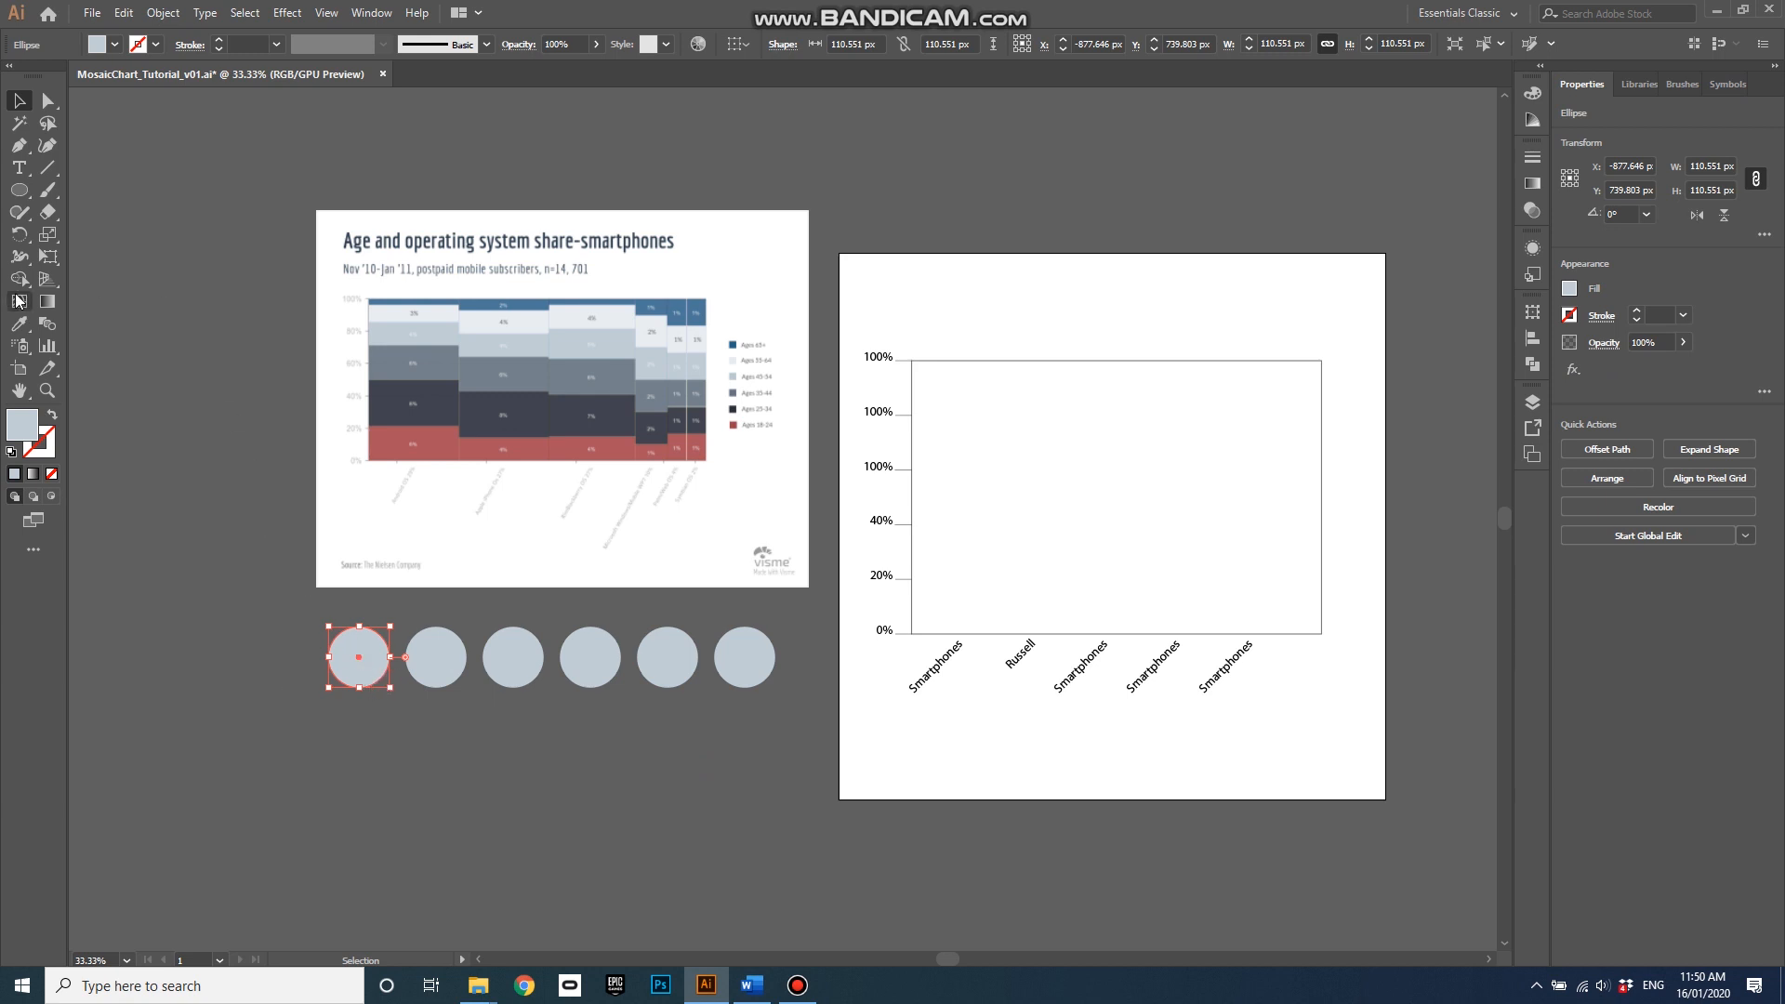
left_click(19, 324)
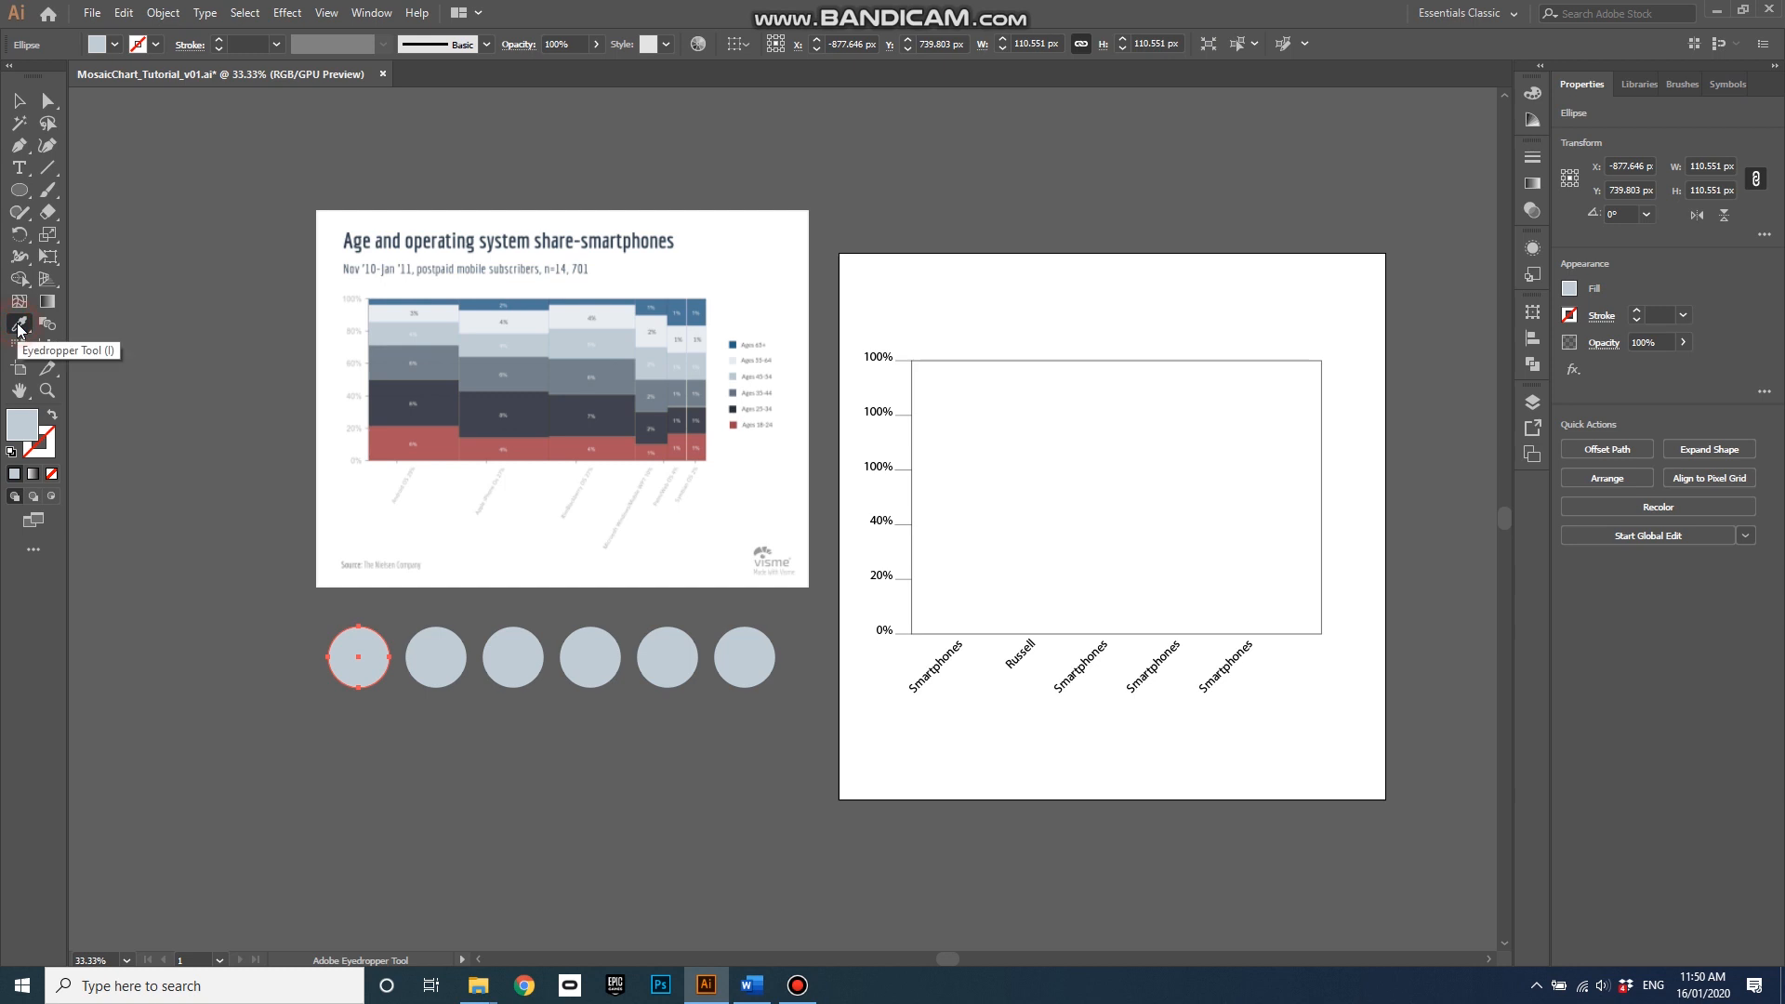
left_click(430, 442)
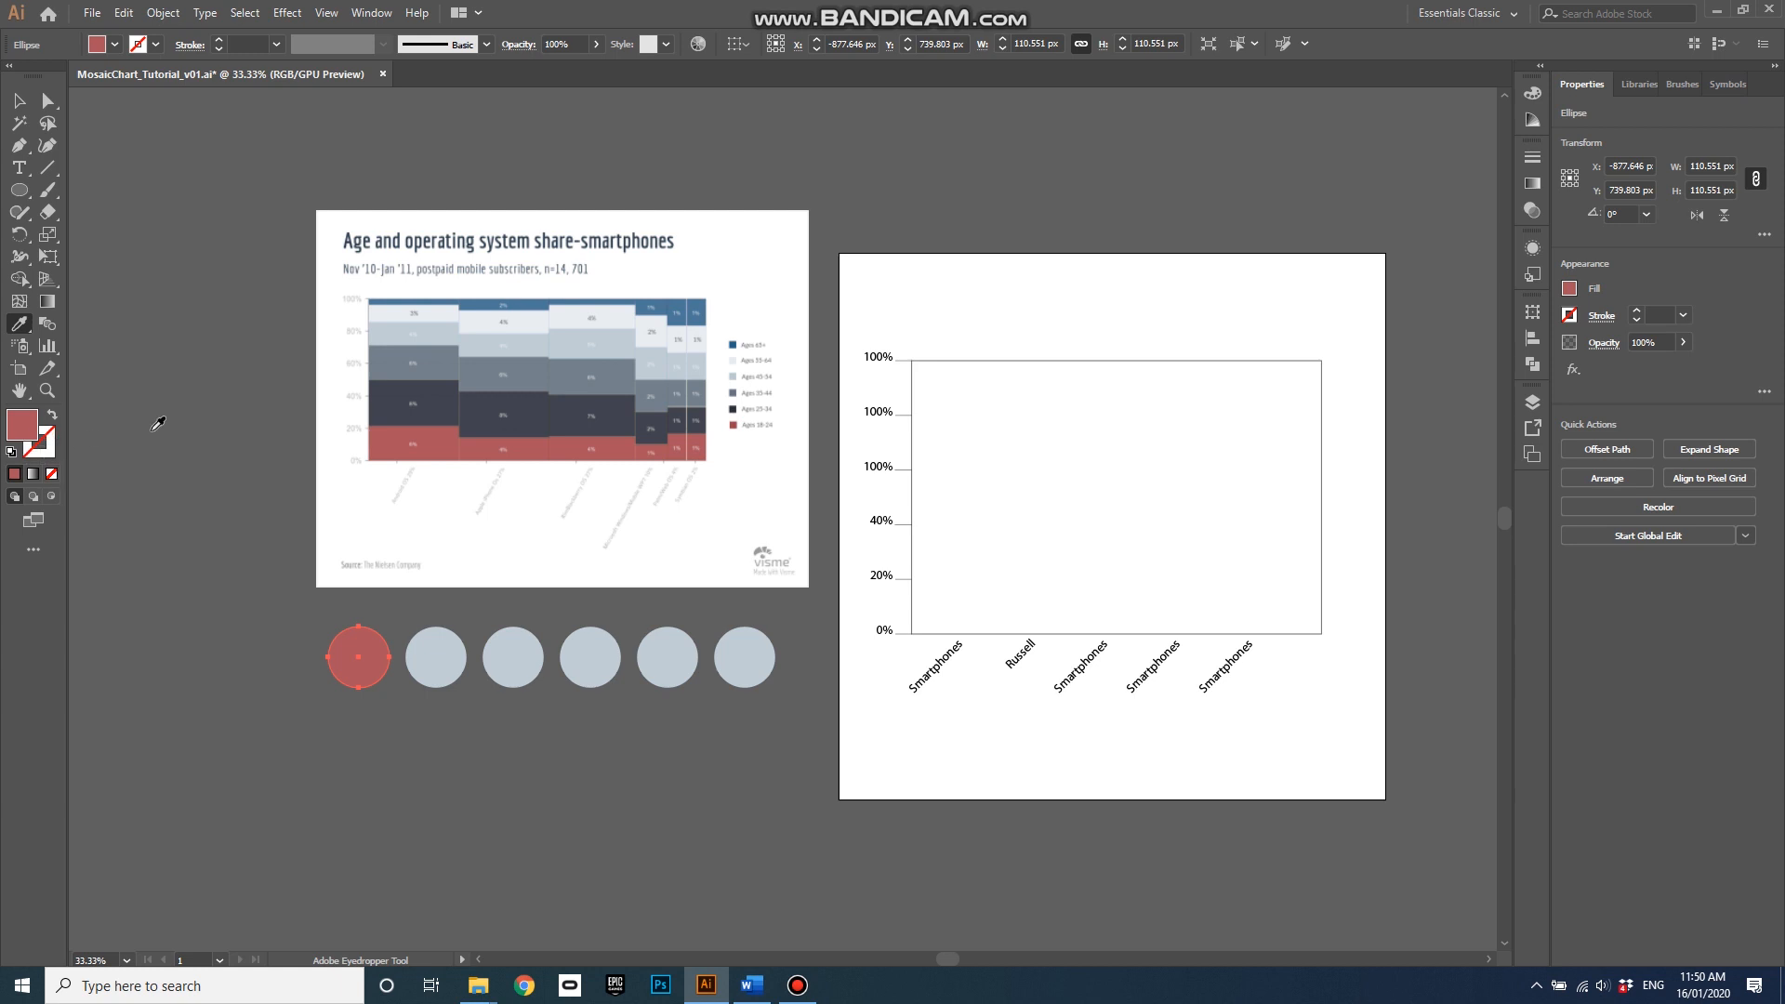
key("v")
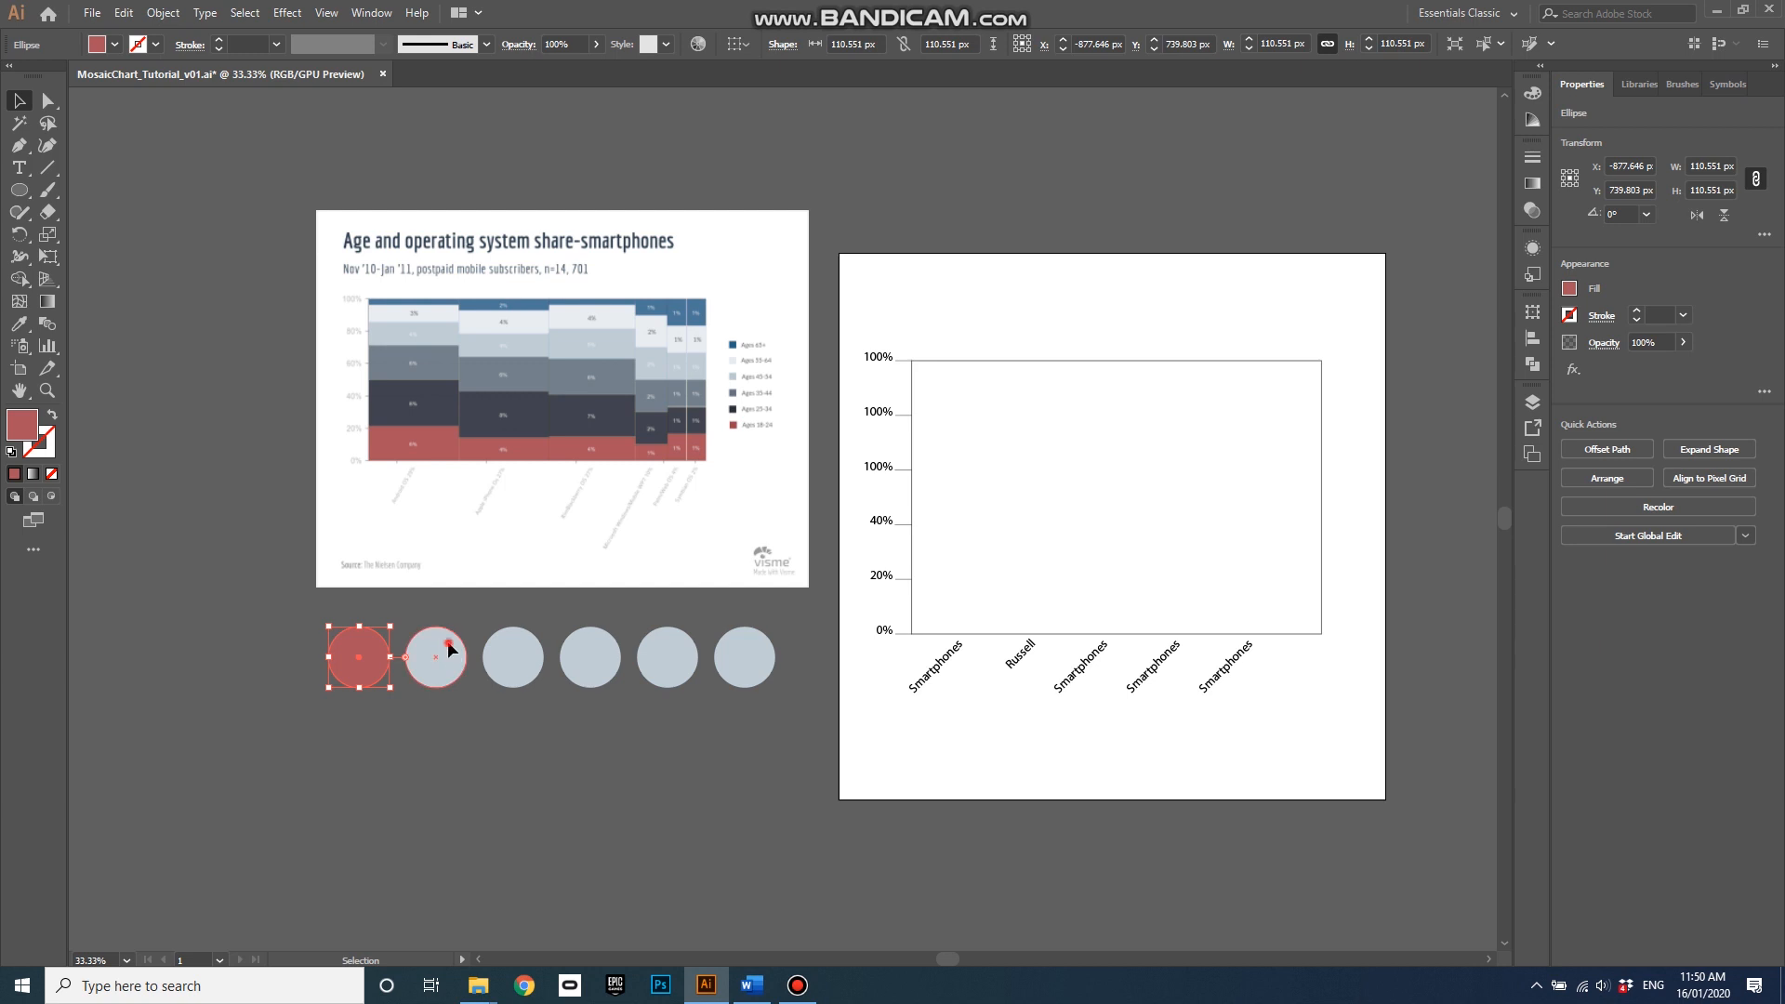
left_click(448, 645)
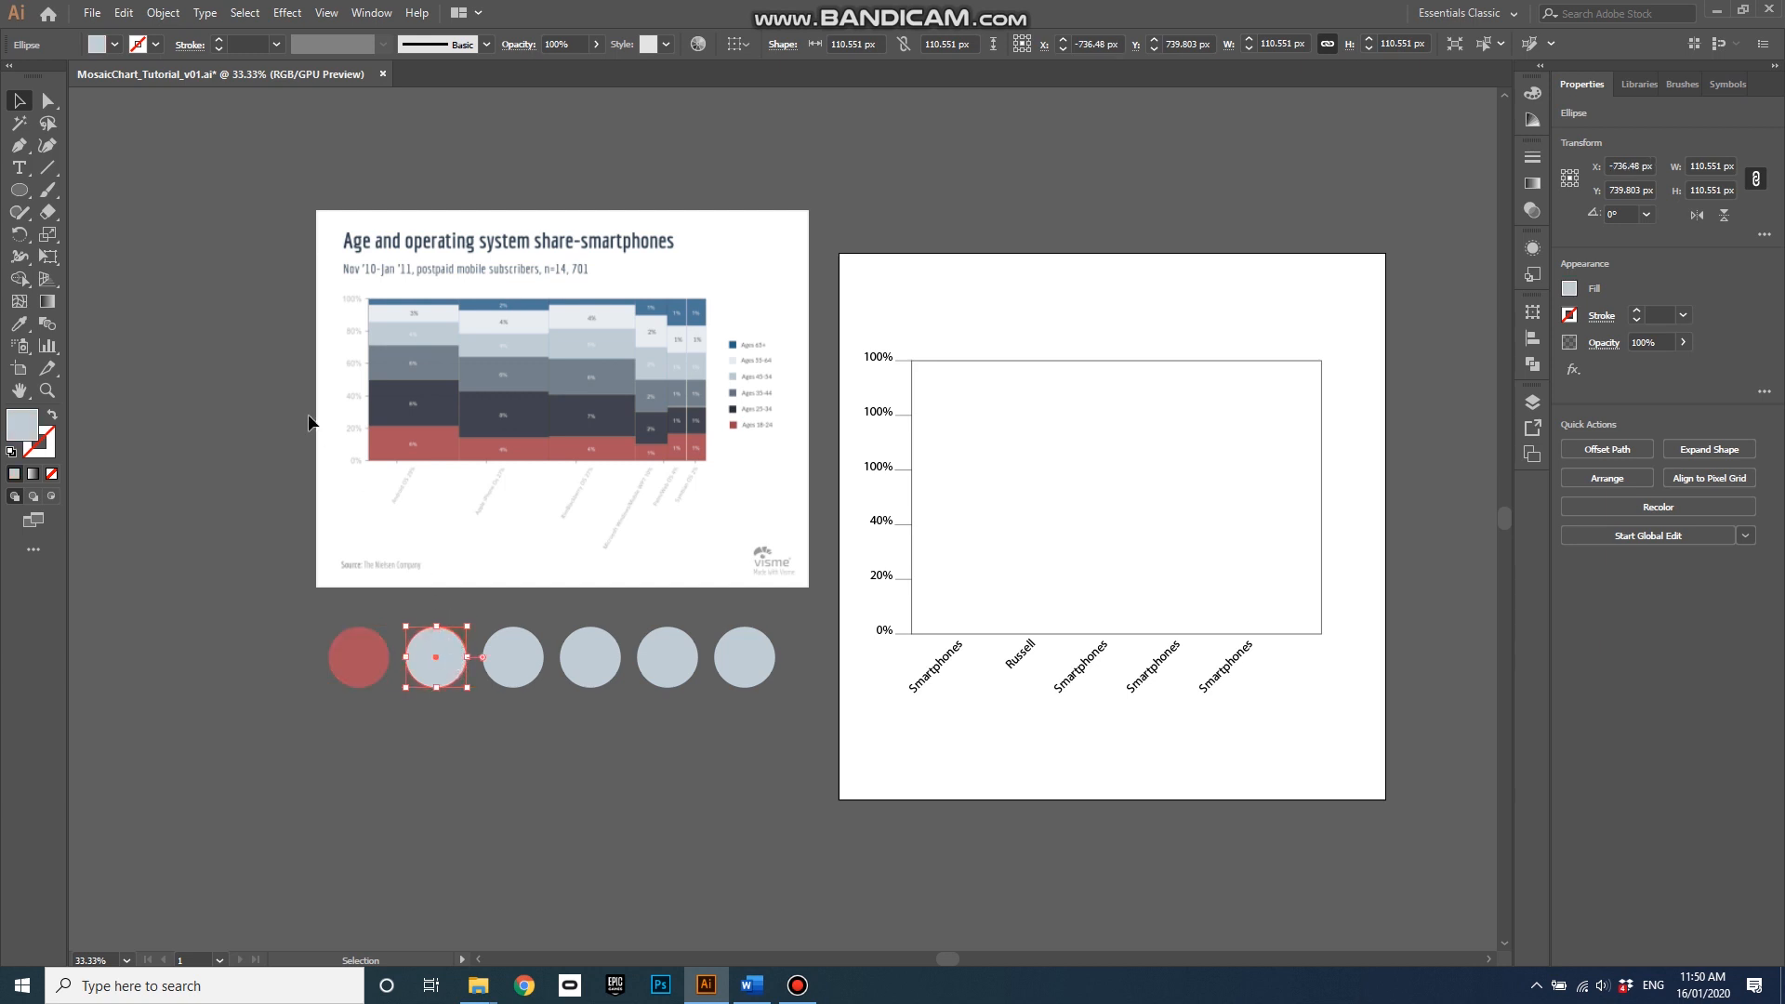
left_click(20, 325)
left_click(439, 399)
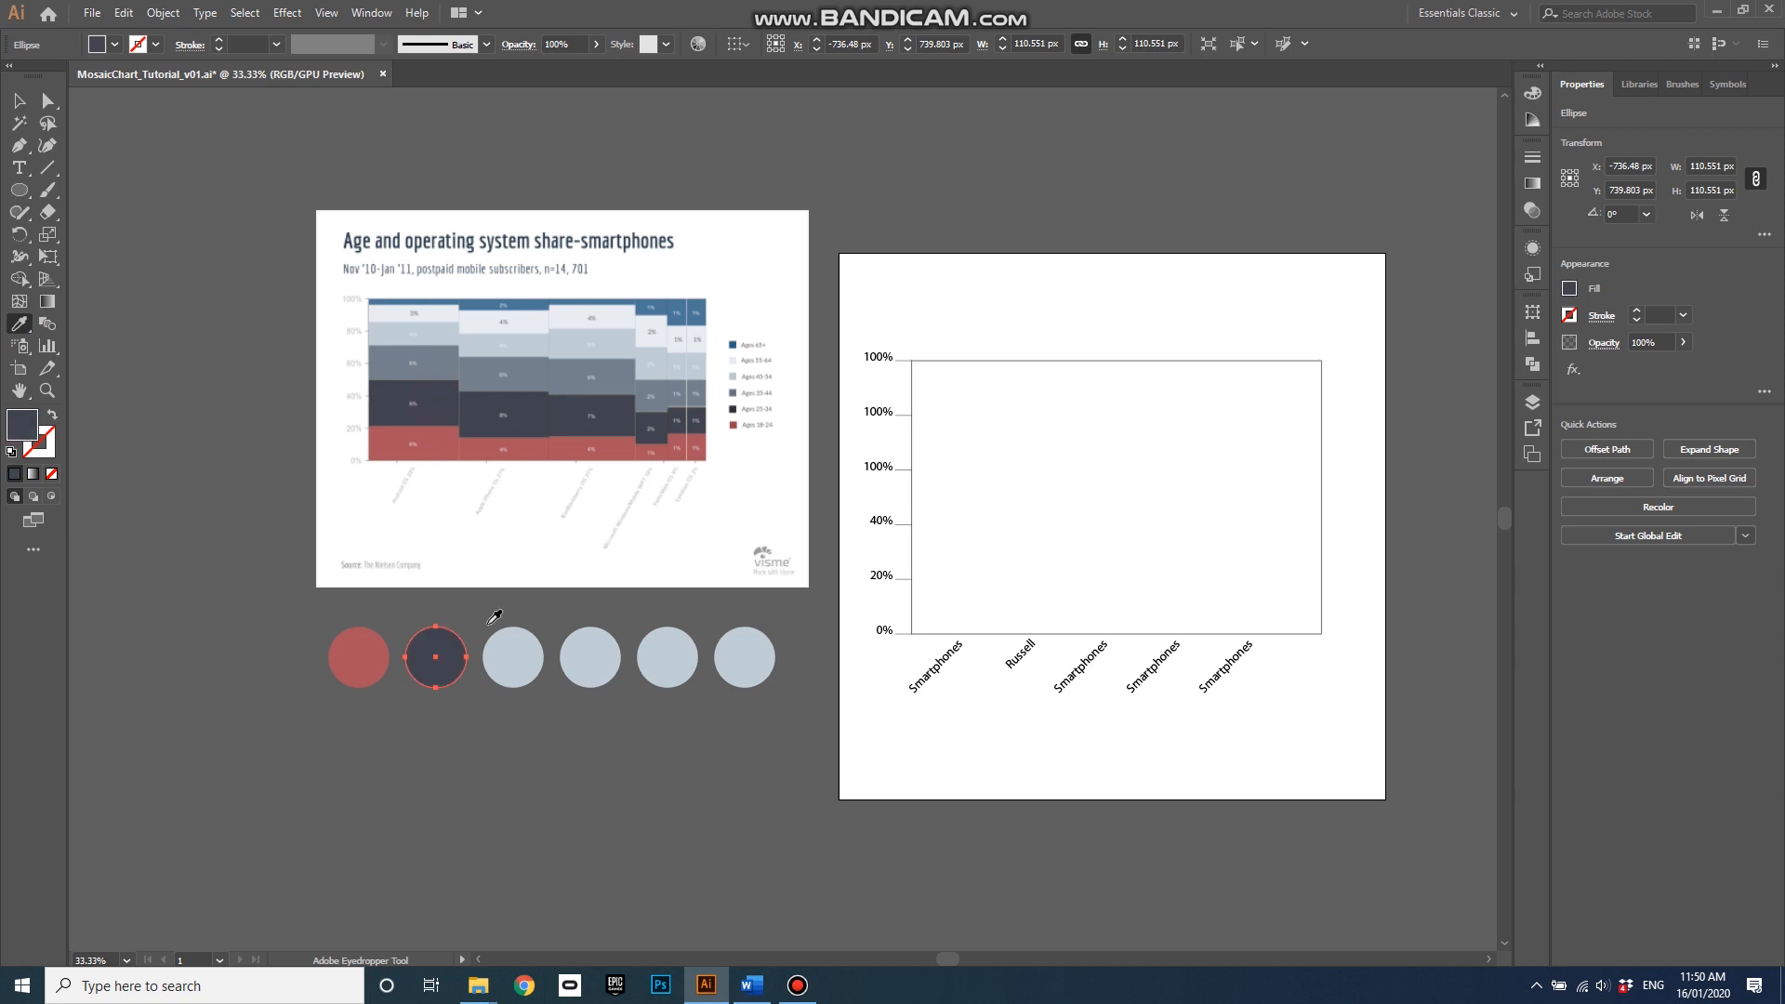
key("v")
- Fill the third circle with the chart's slate grey using the Eyedropper, and keep the fourth circle light blue-grey
left_click(515, 642)
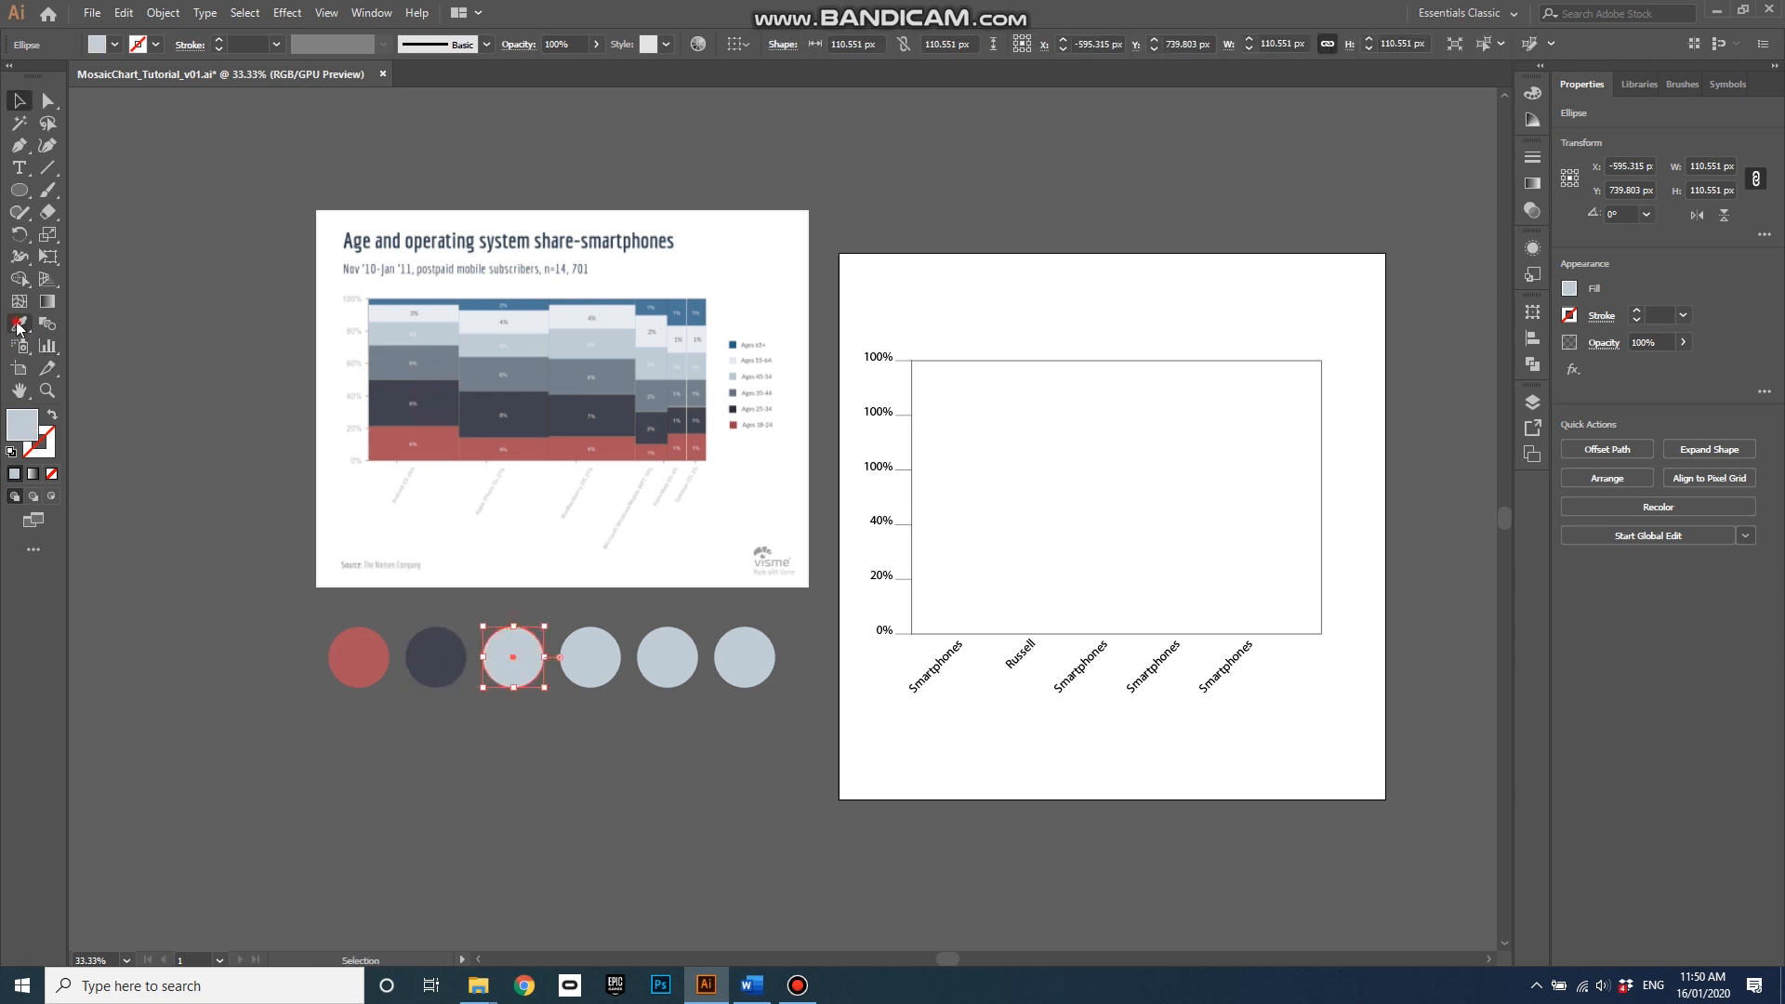
left_click(19, 326)
left_click(438, 377)
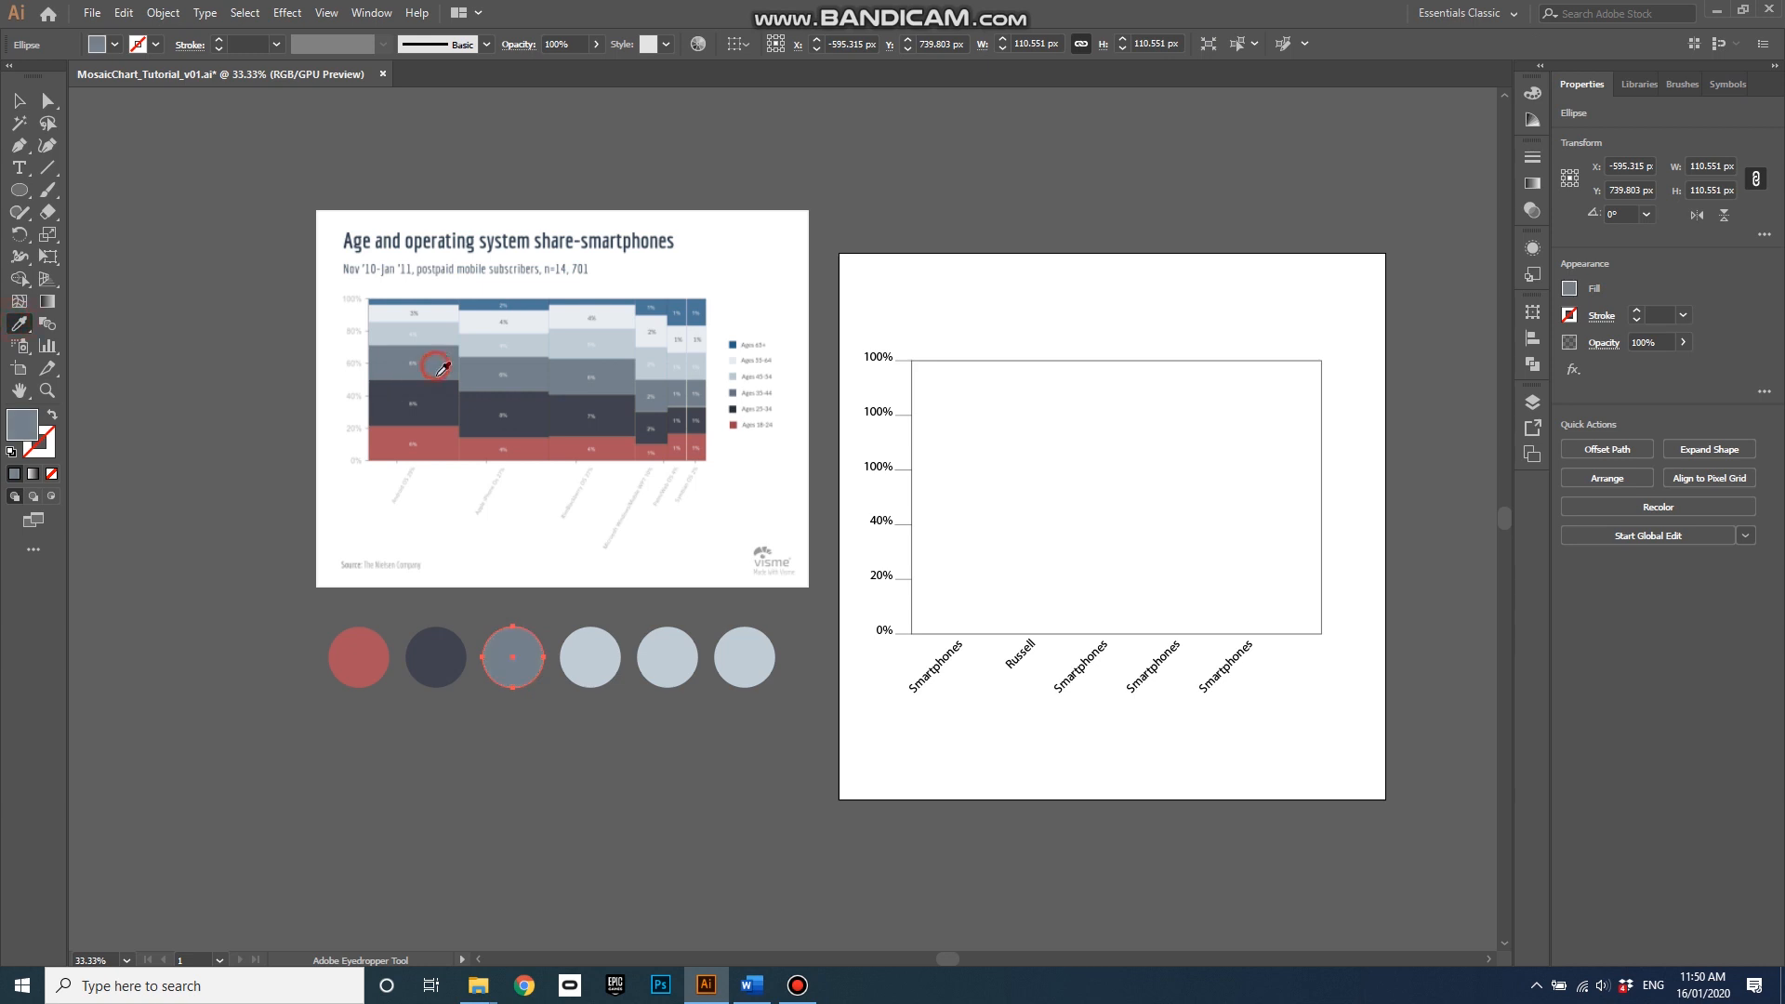
key("v")
left_click(597, 663)
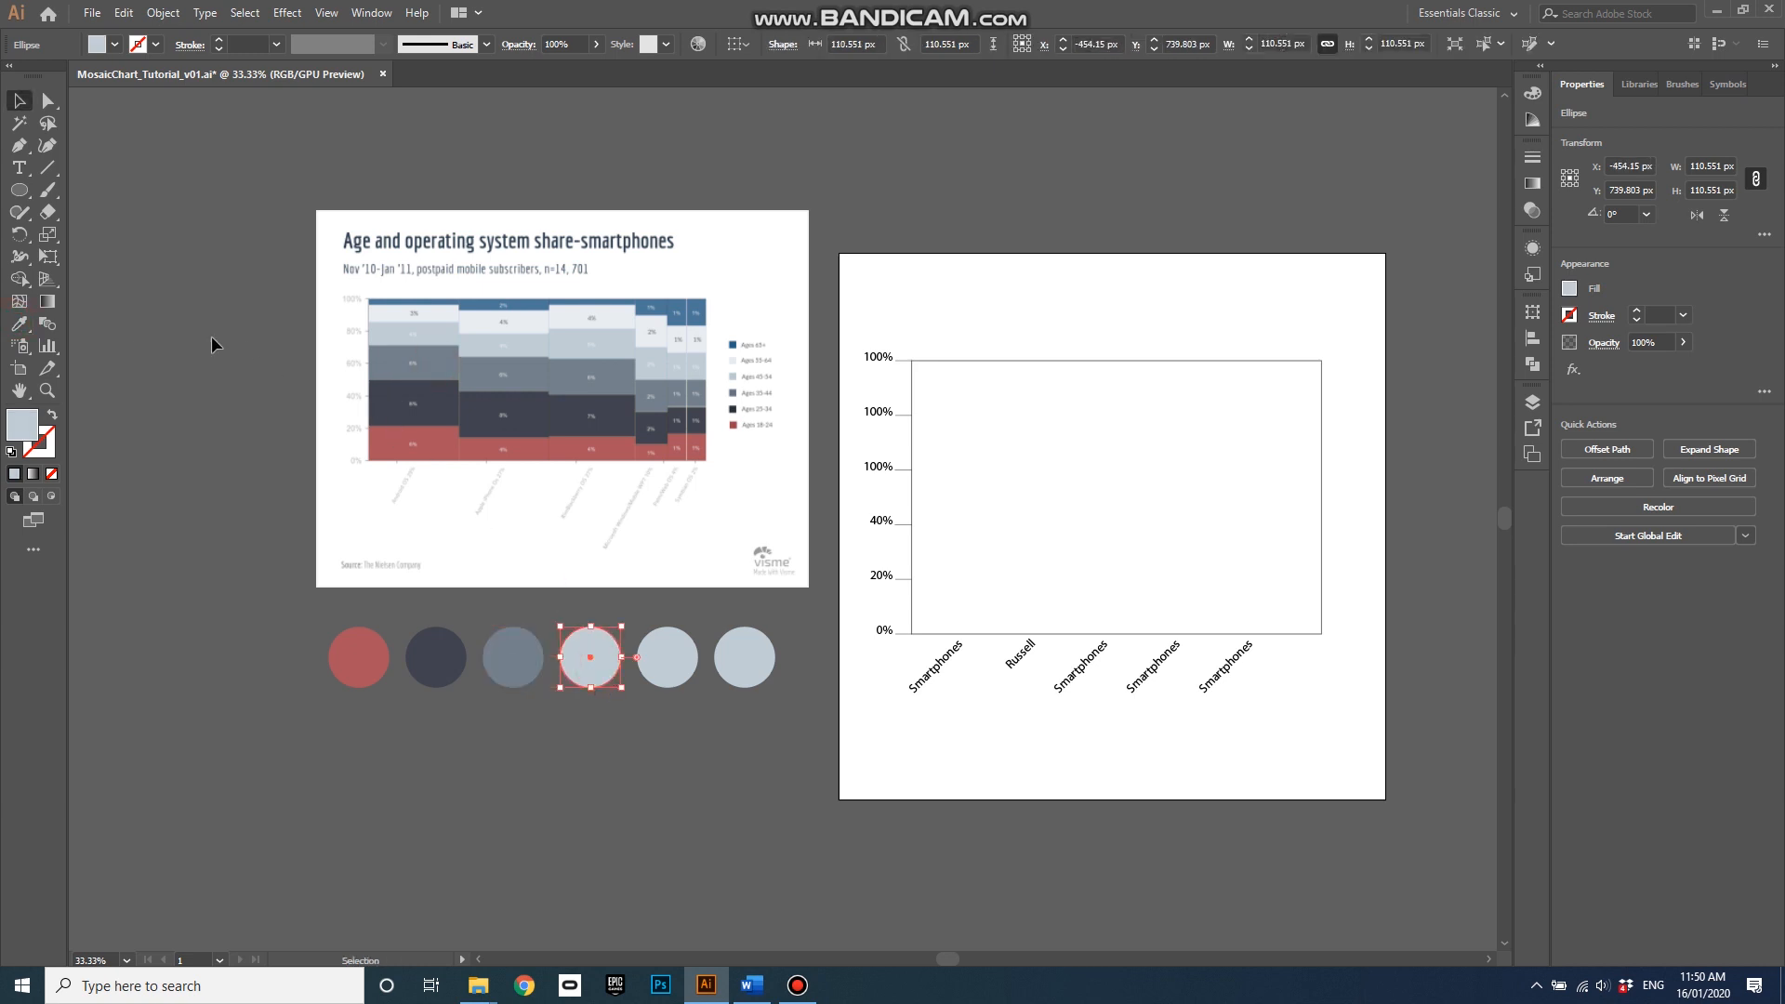
left_click(20, 324)
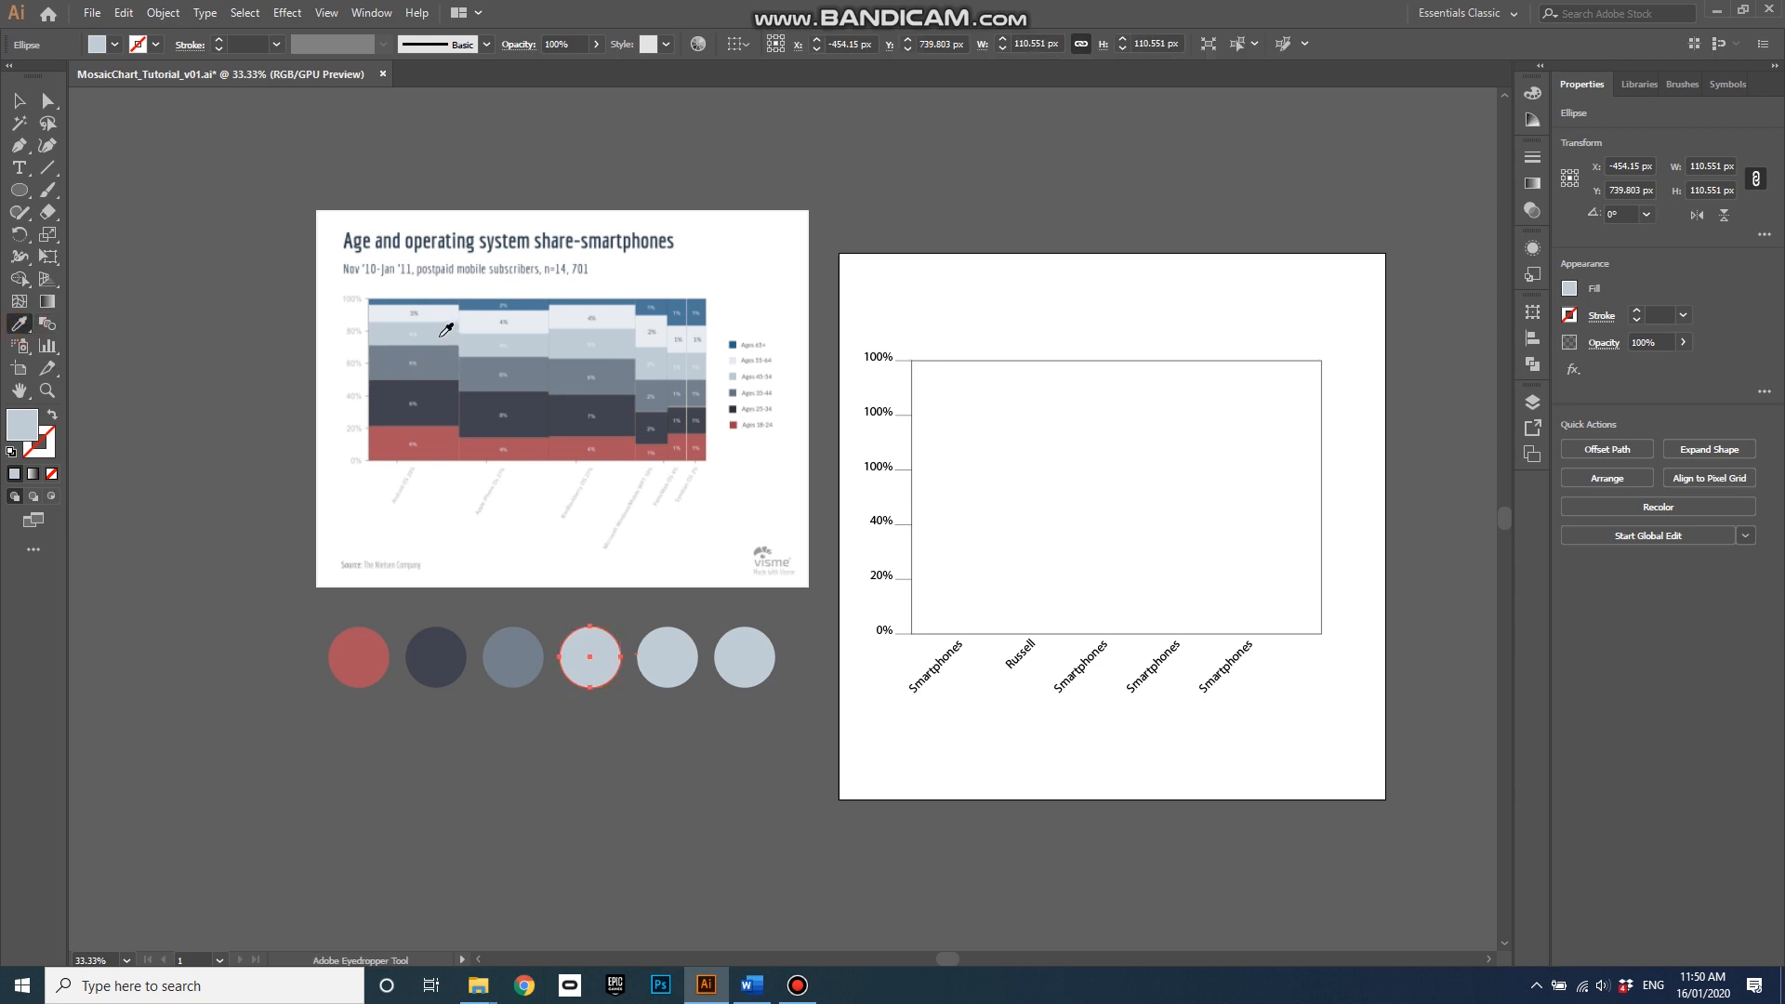
key("v")
- Fill the fifth circle with the near-white and the sixth with the blue sampled from the reference chart
left_click(667, 677)
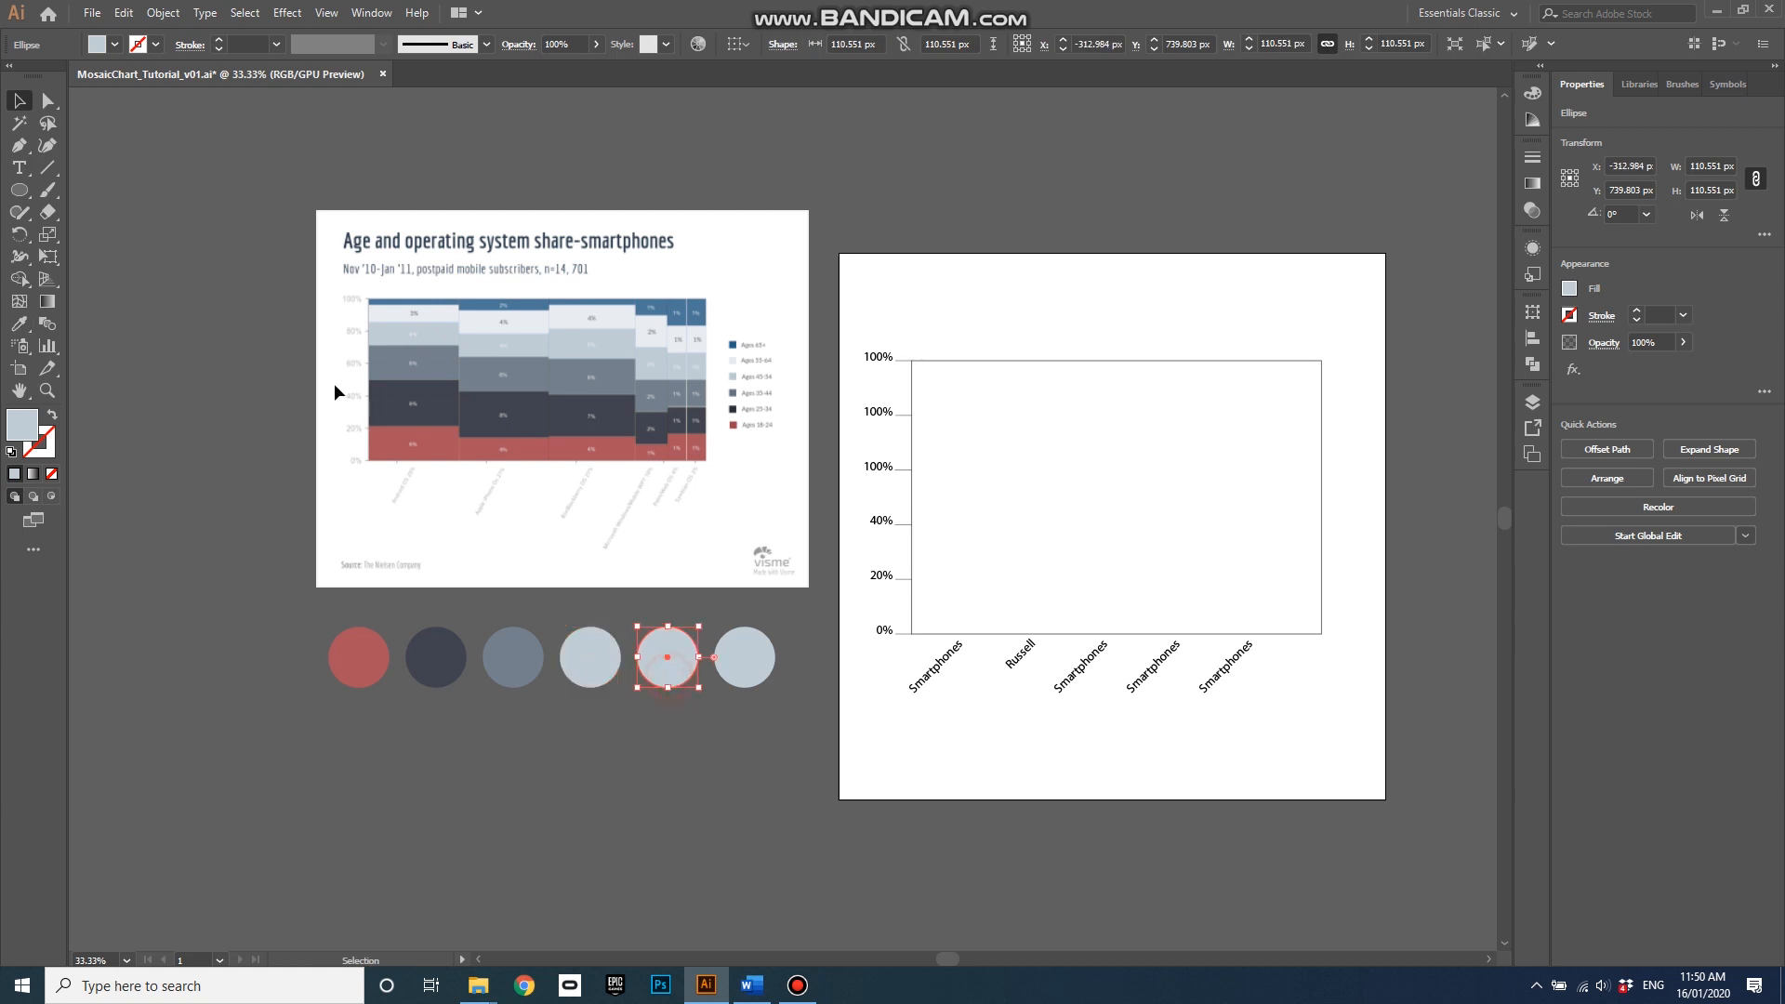
left_click(19, 322)
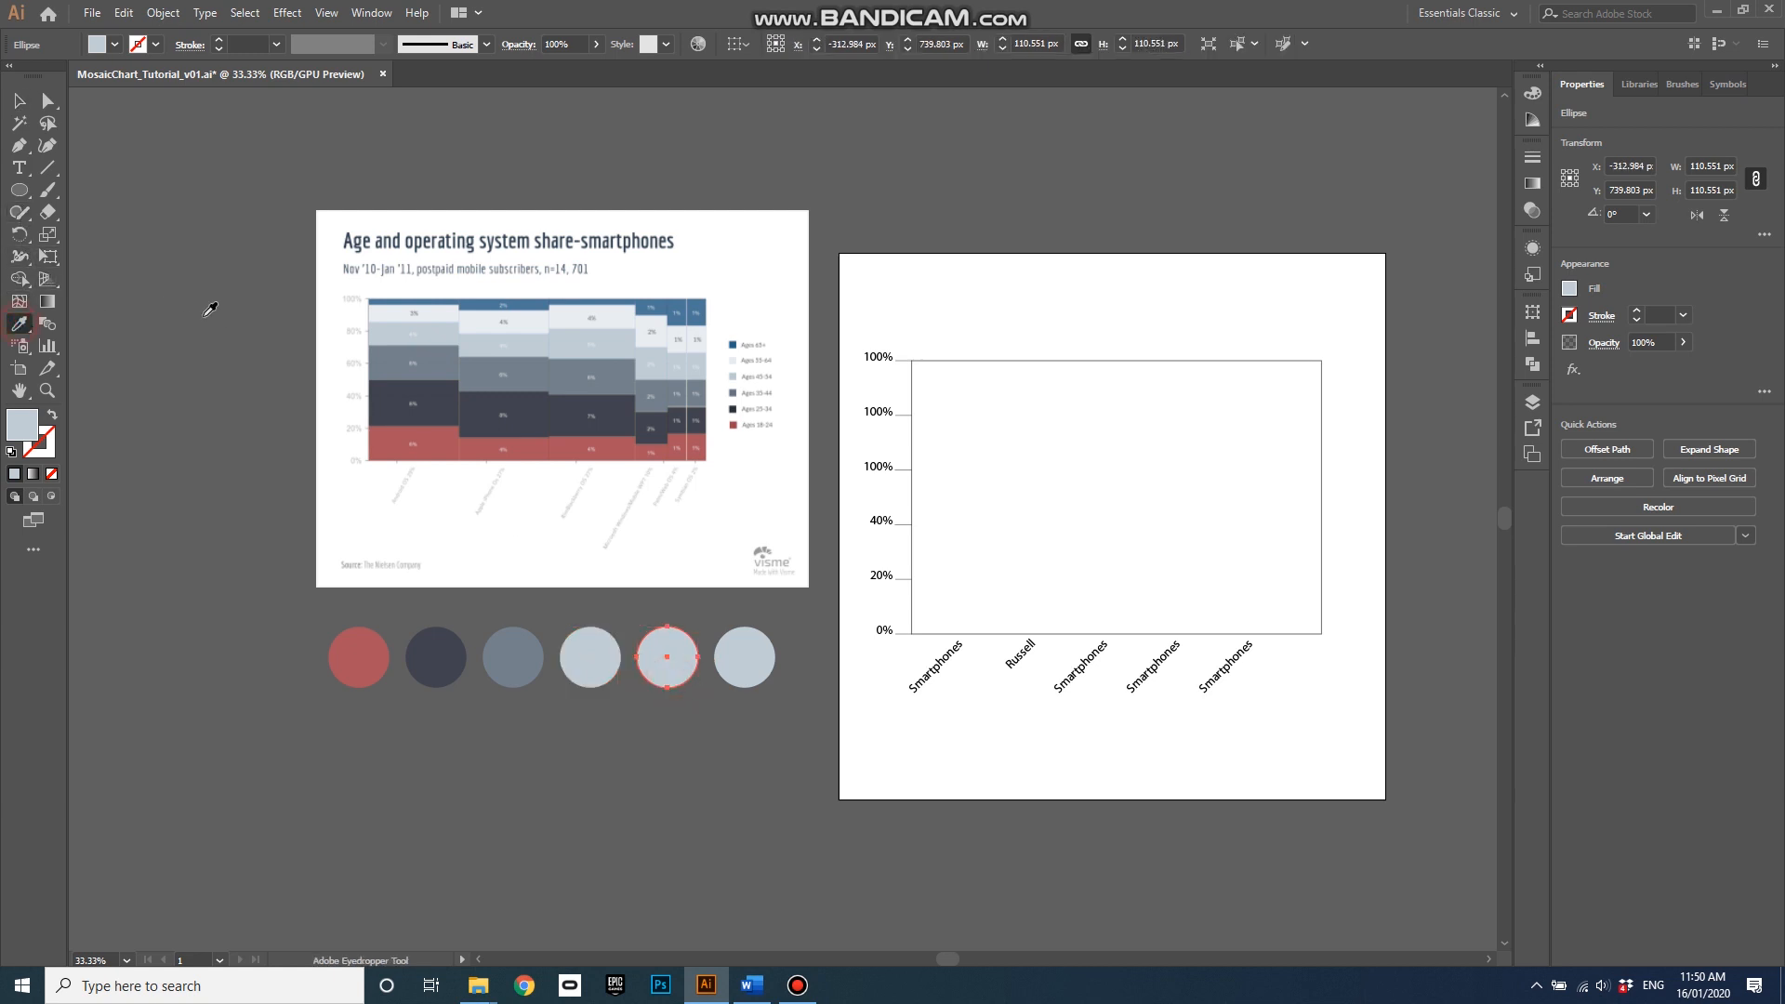
left_click(431, 310)
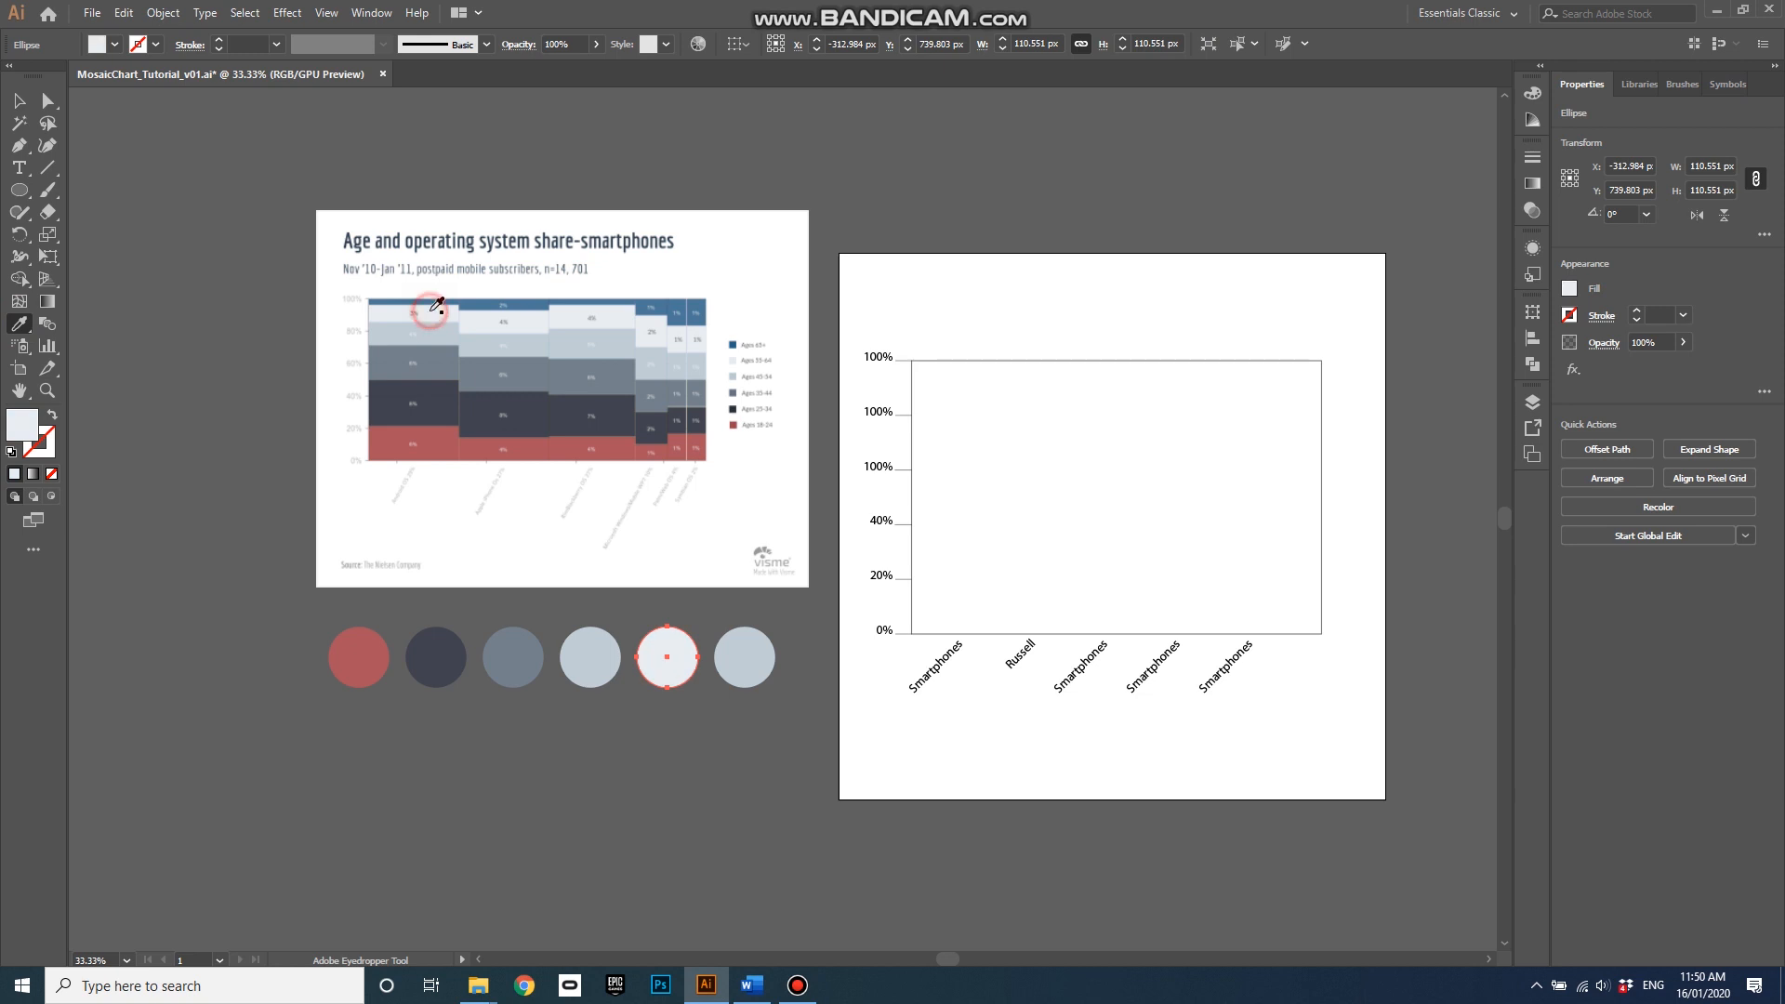
key("v")
left_click(749, 683)
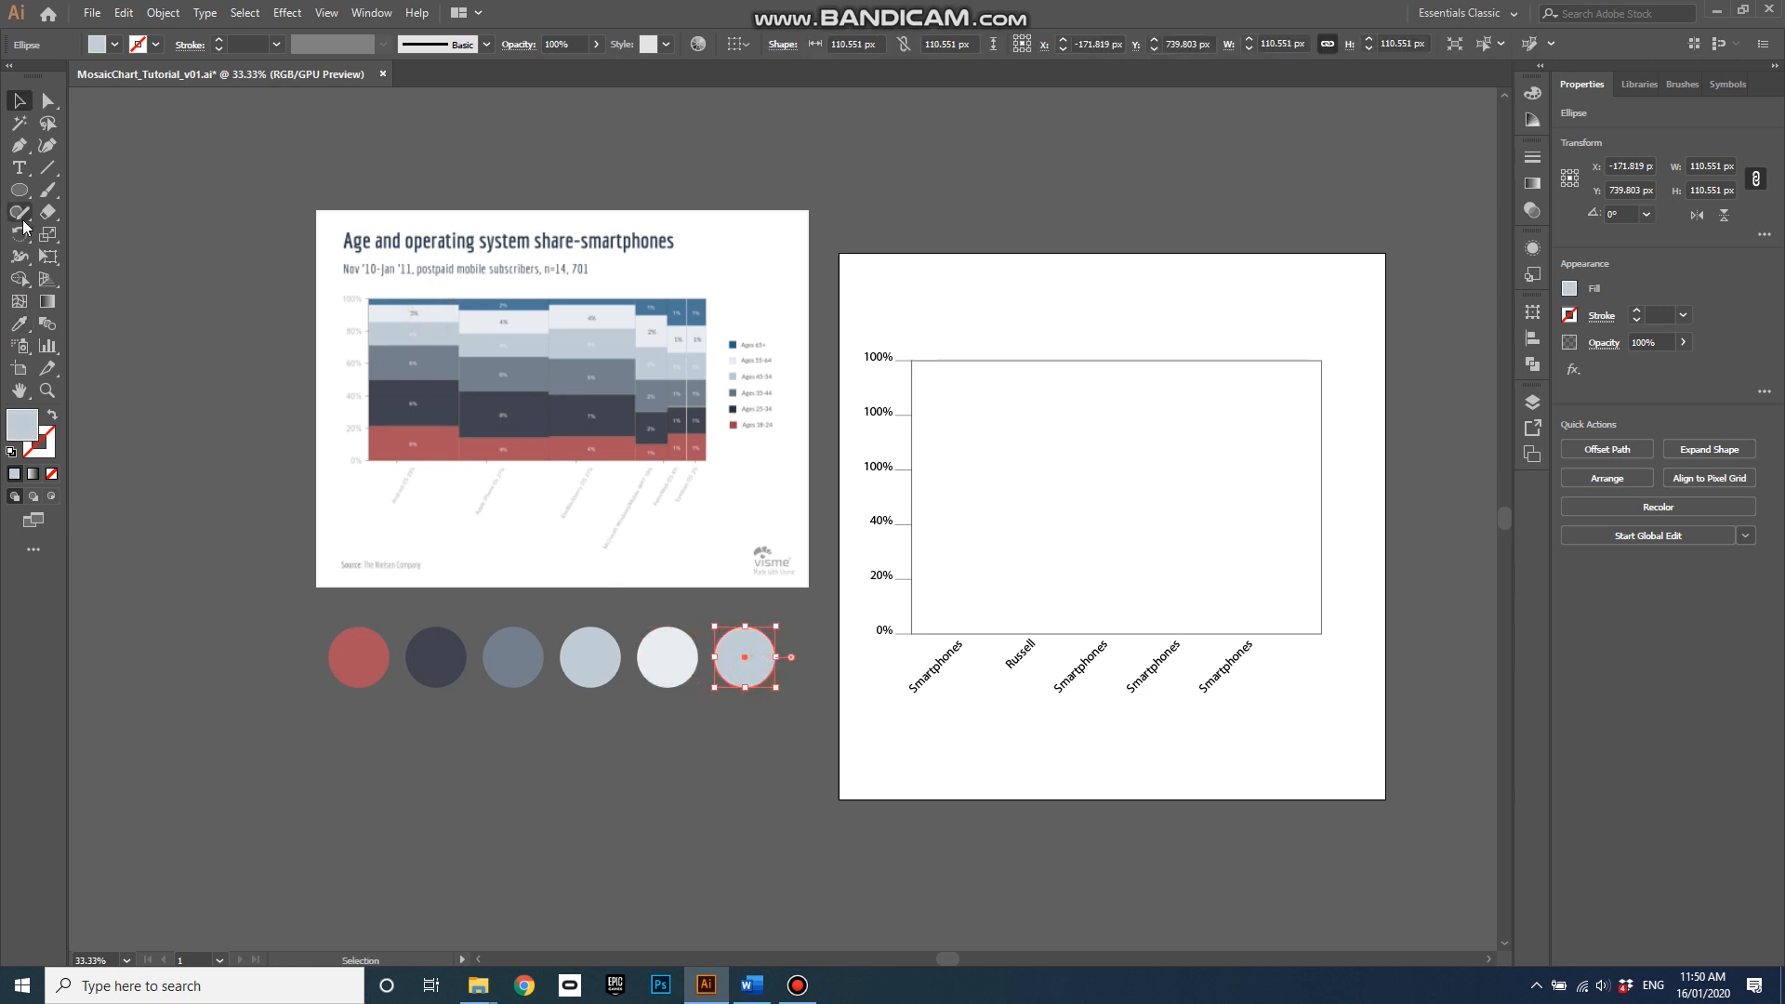
left_click(19, 323)
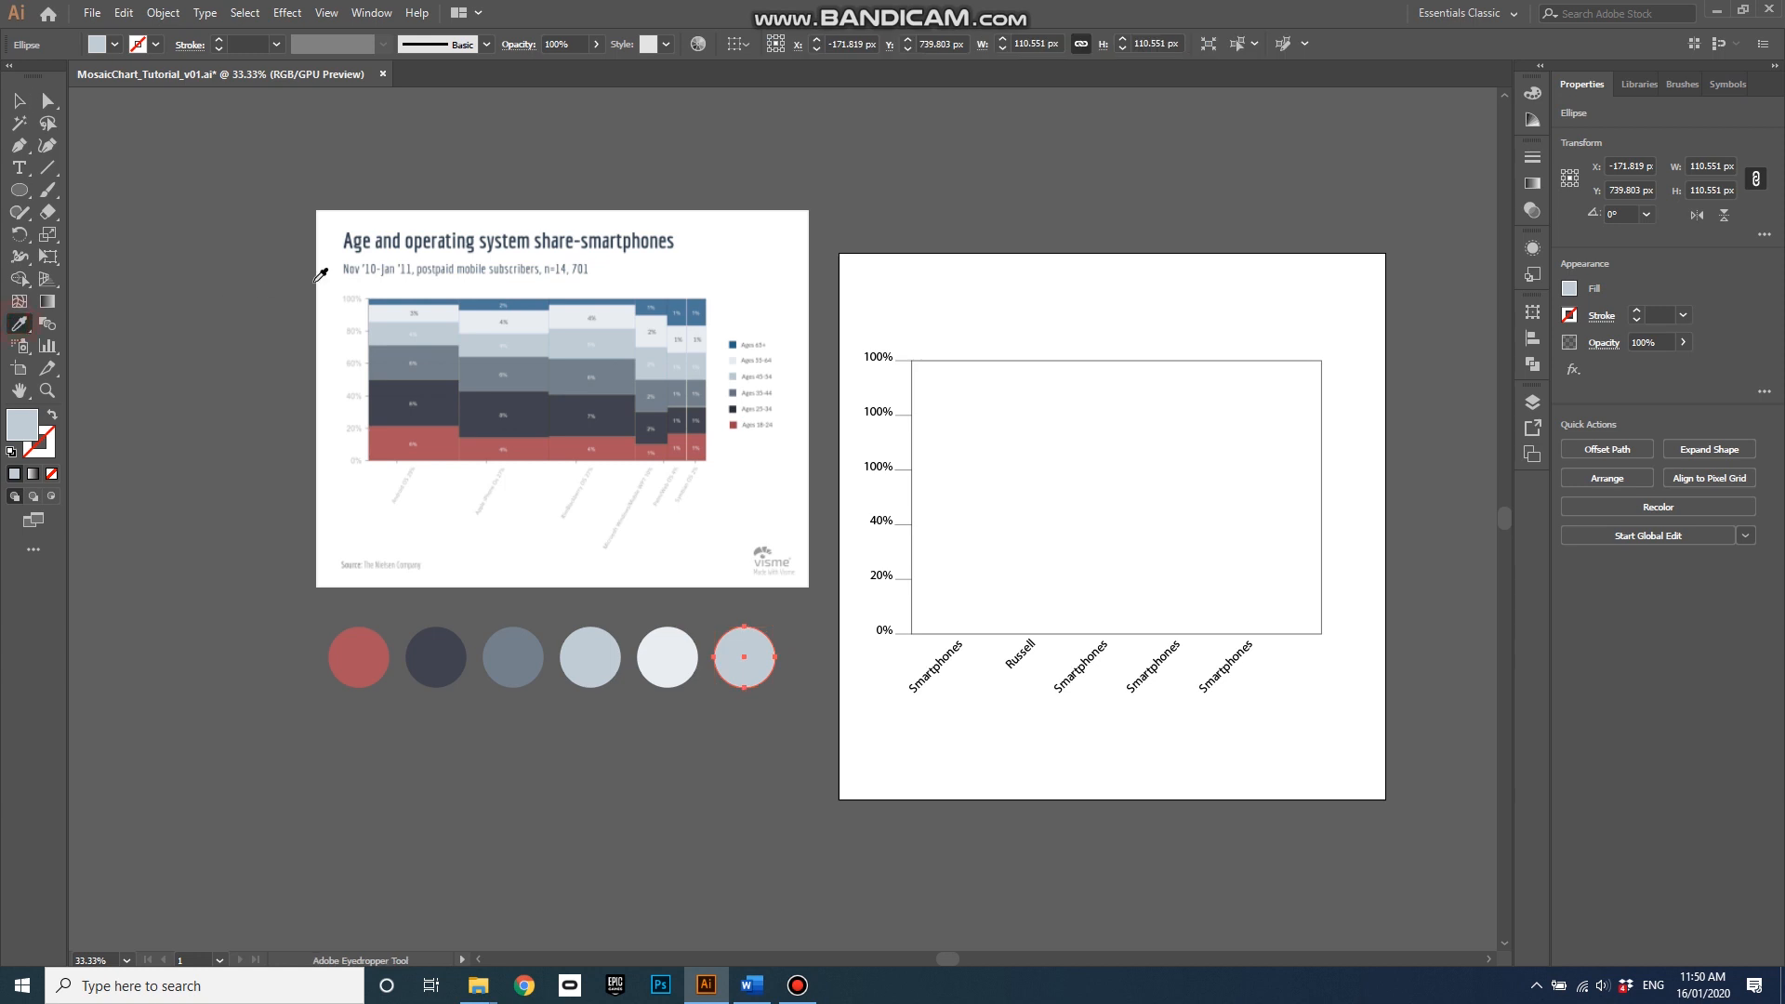
left_click(474, 305)
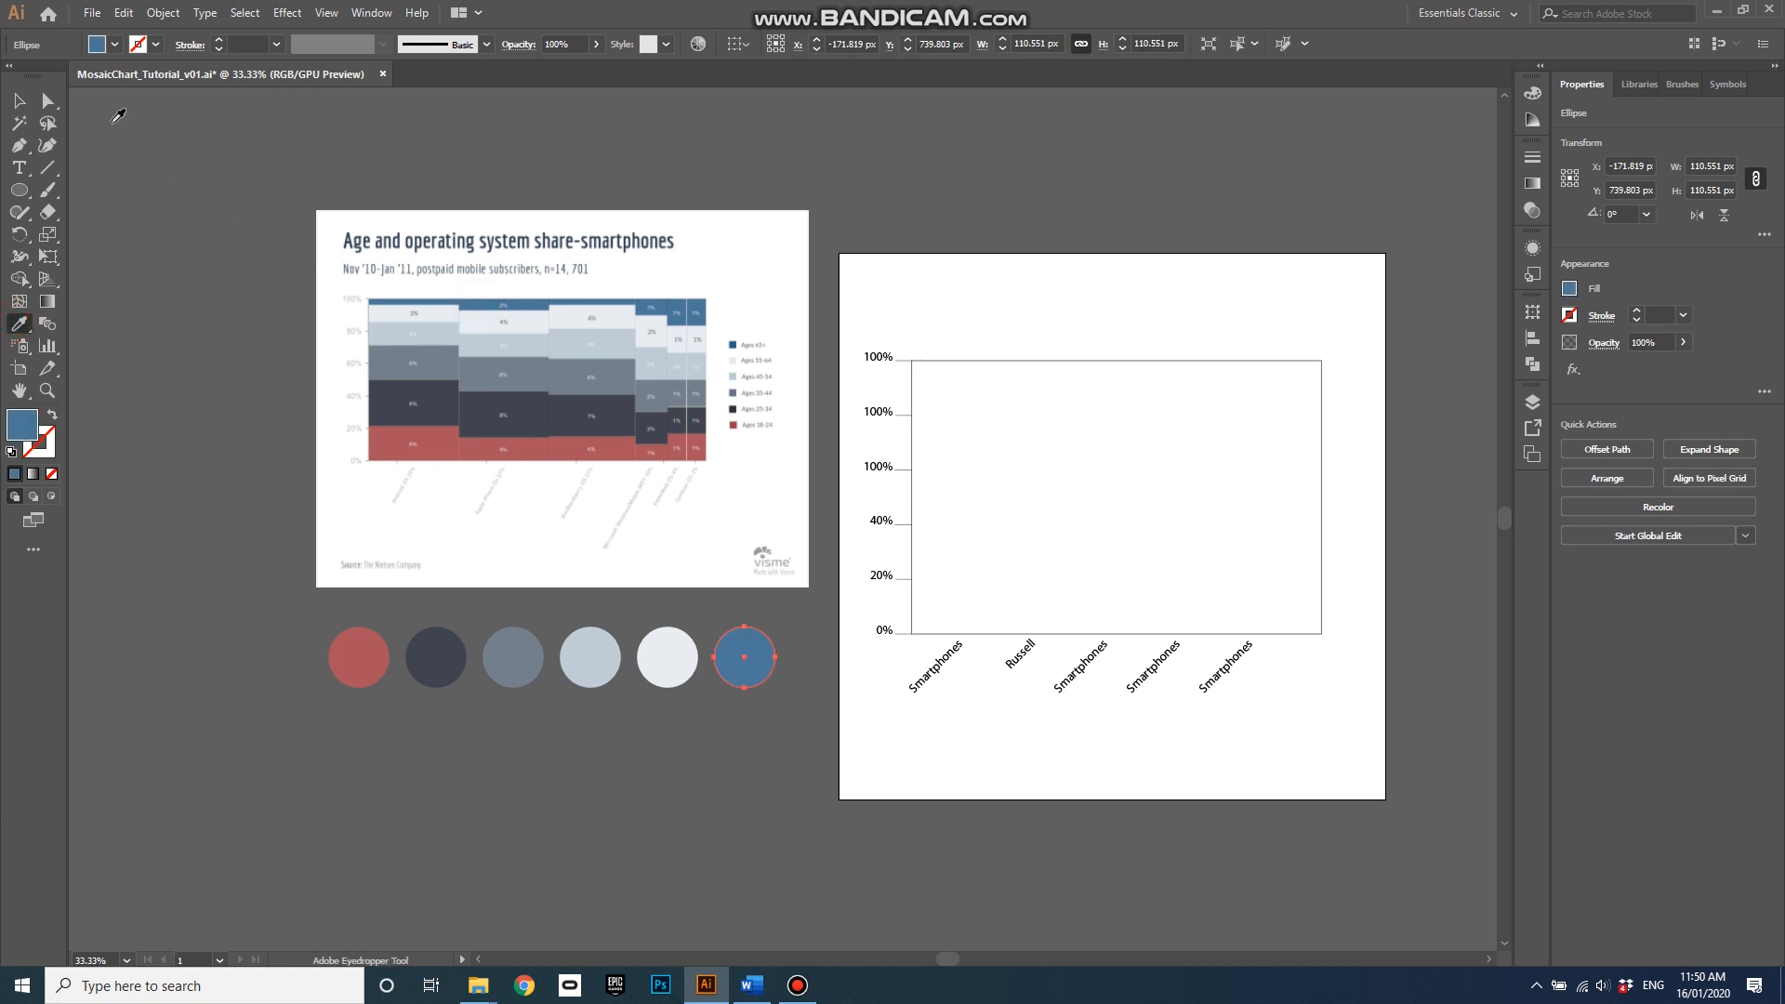
left_click(19, 99)
left_click(278, 452)
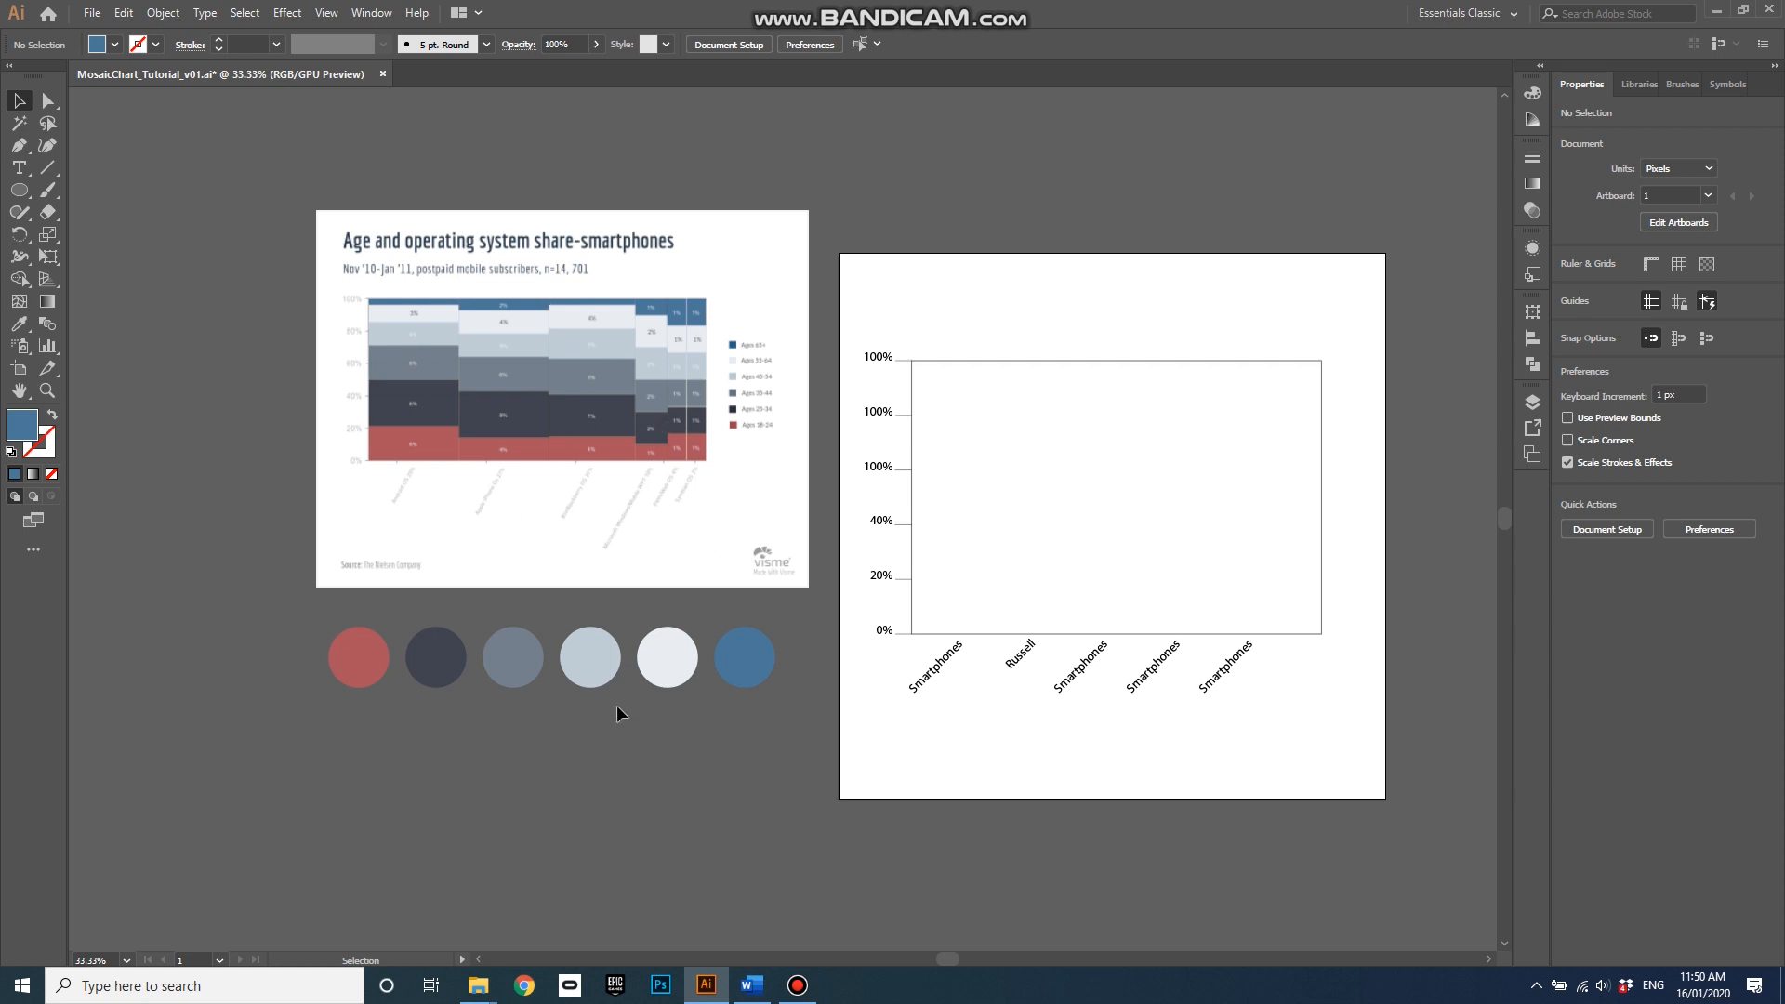
- Select all six coloured circles, then dock the Swatches panel with the other collapsed panels and expand it
left_click_drag(788, 717, 296, 616)
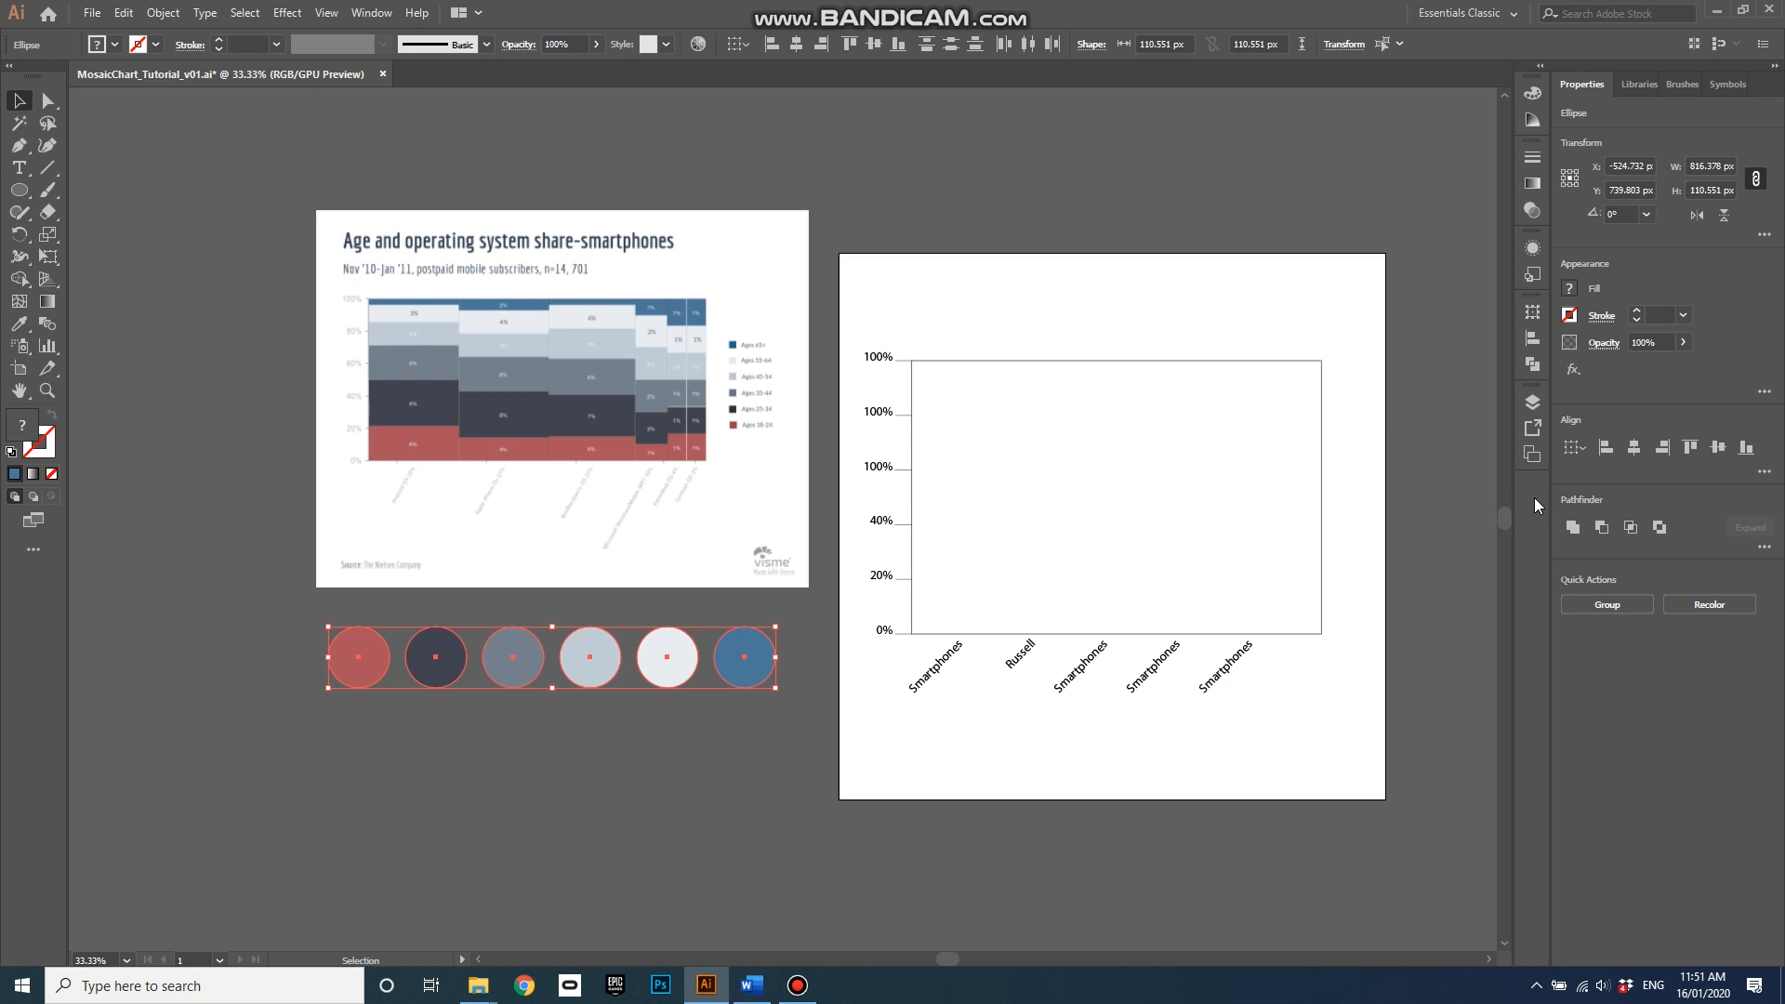
left_click(370, 13)
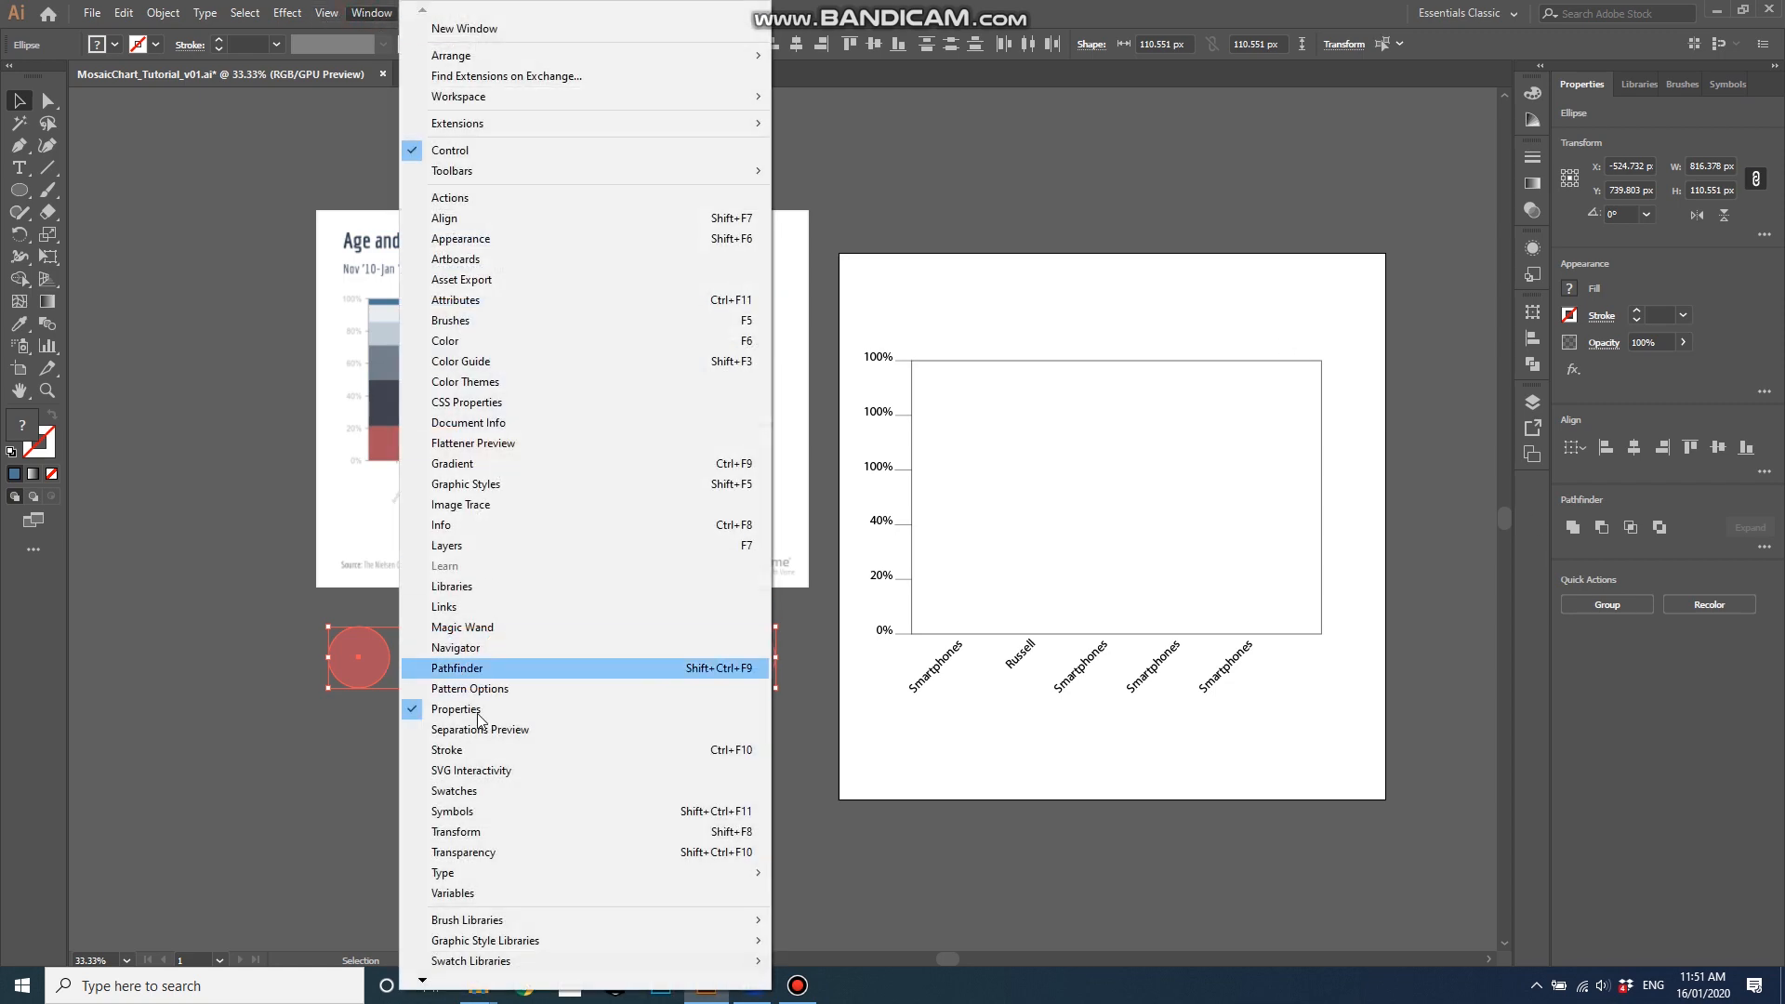
left_click(454, 790)
left_click_drag(1489, 579, 1538, 493)
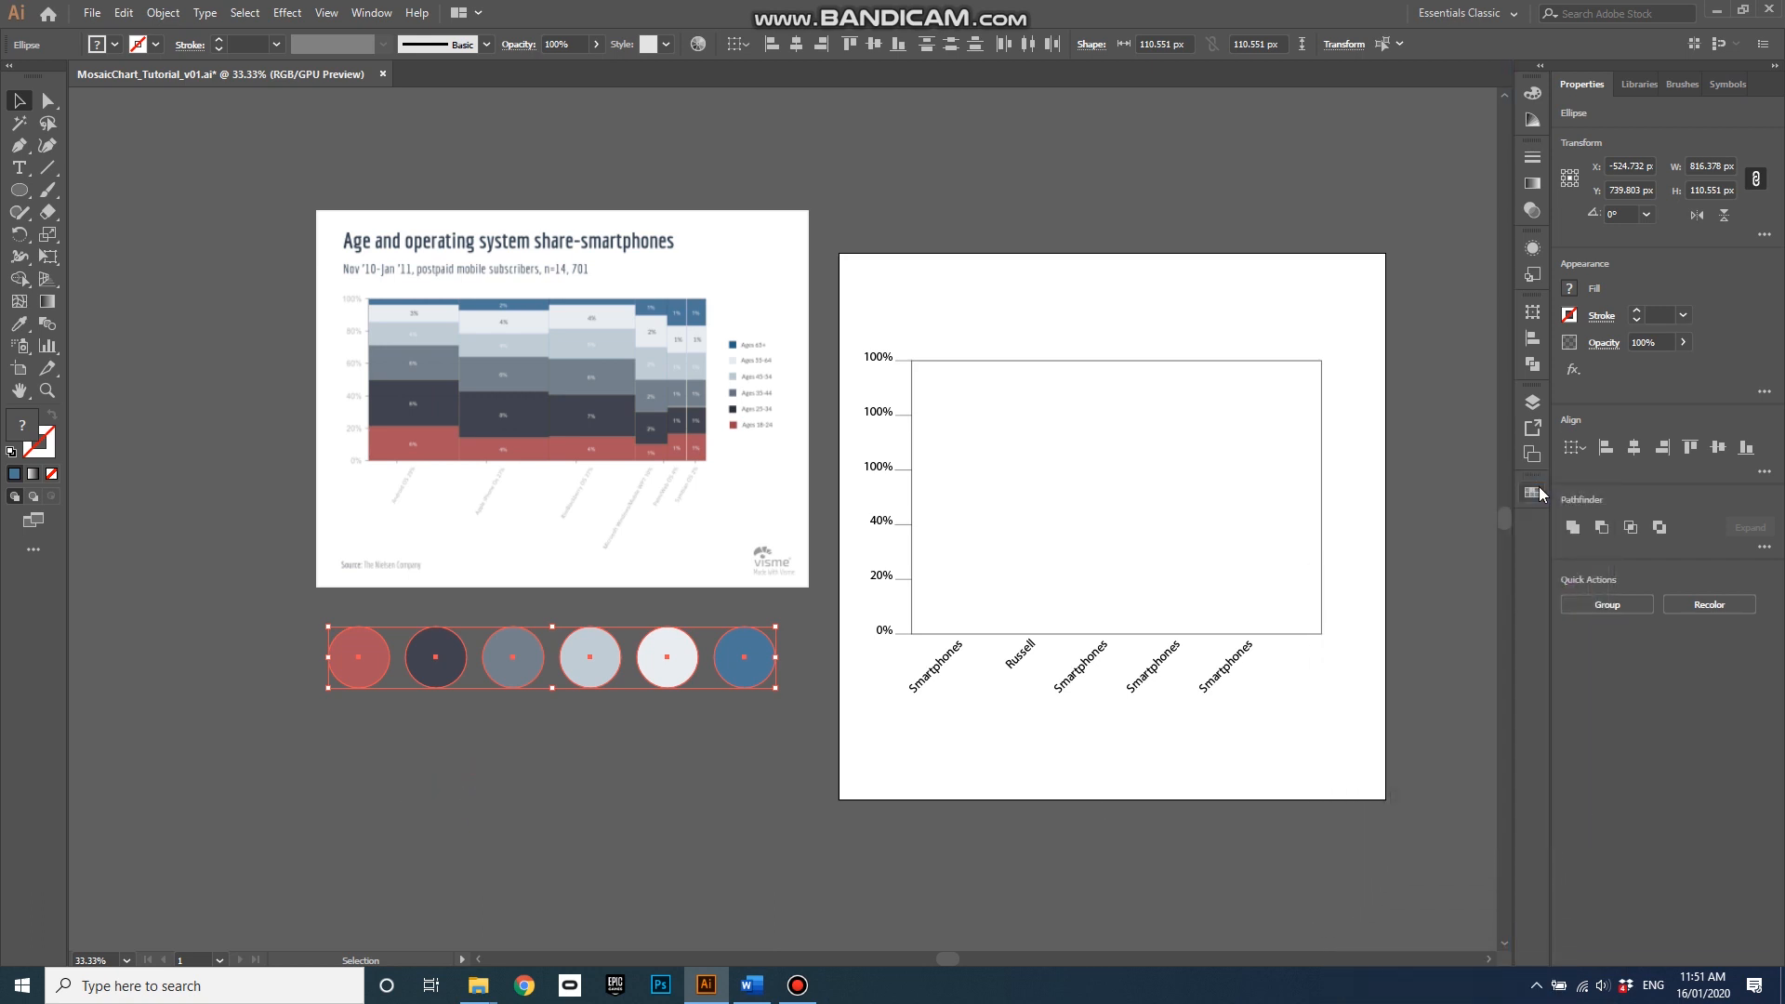
left_click(1532, 493)
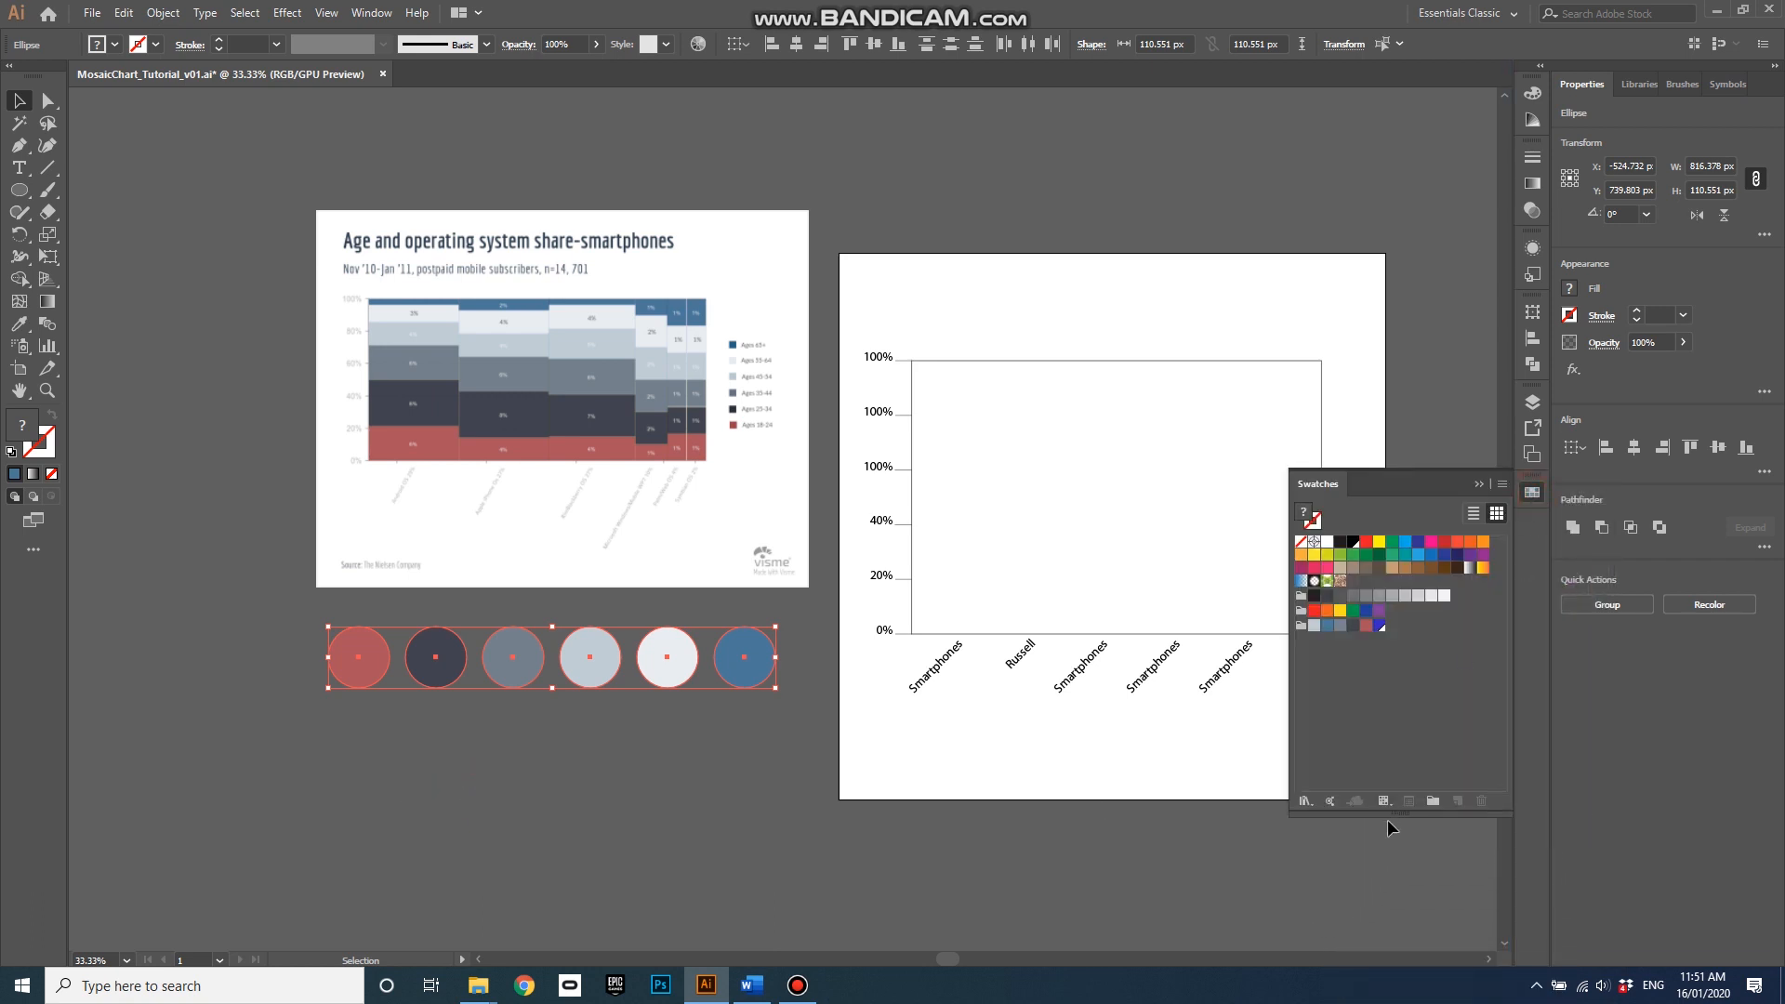
- Create a new color group named MosaicRL from the selected circles, then deselect the artwork
left_click(1431, 798)
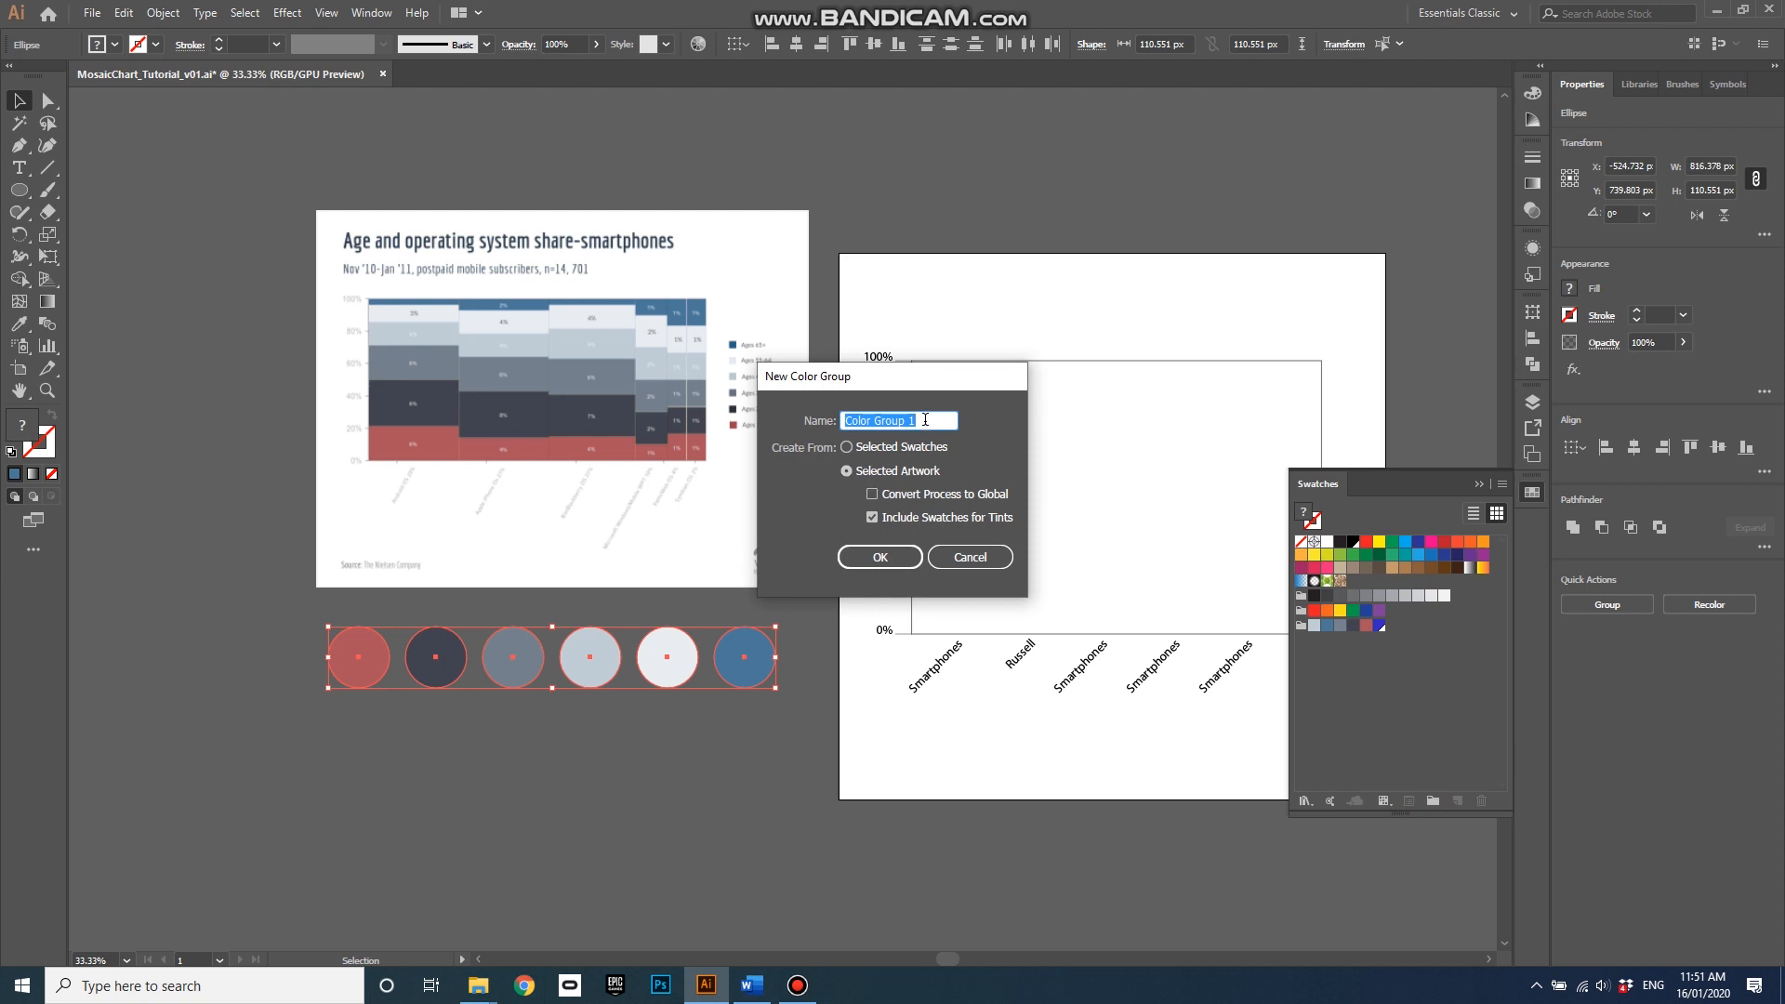
type("MosaicRL")
left_click(887, 558)
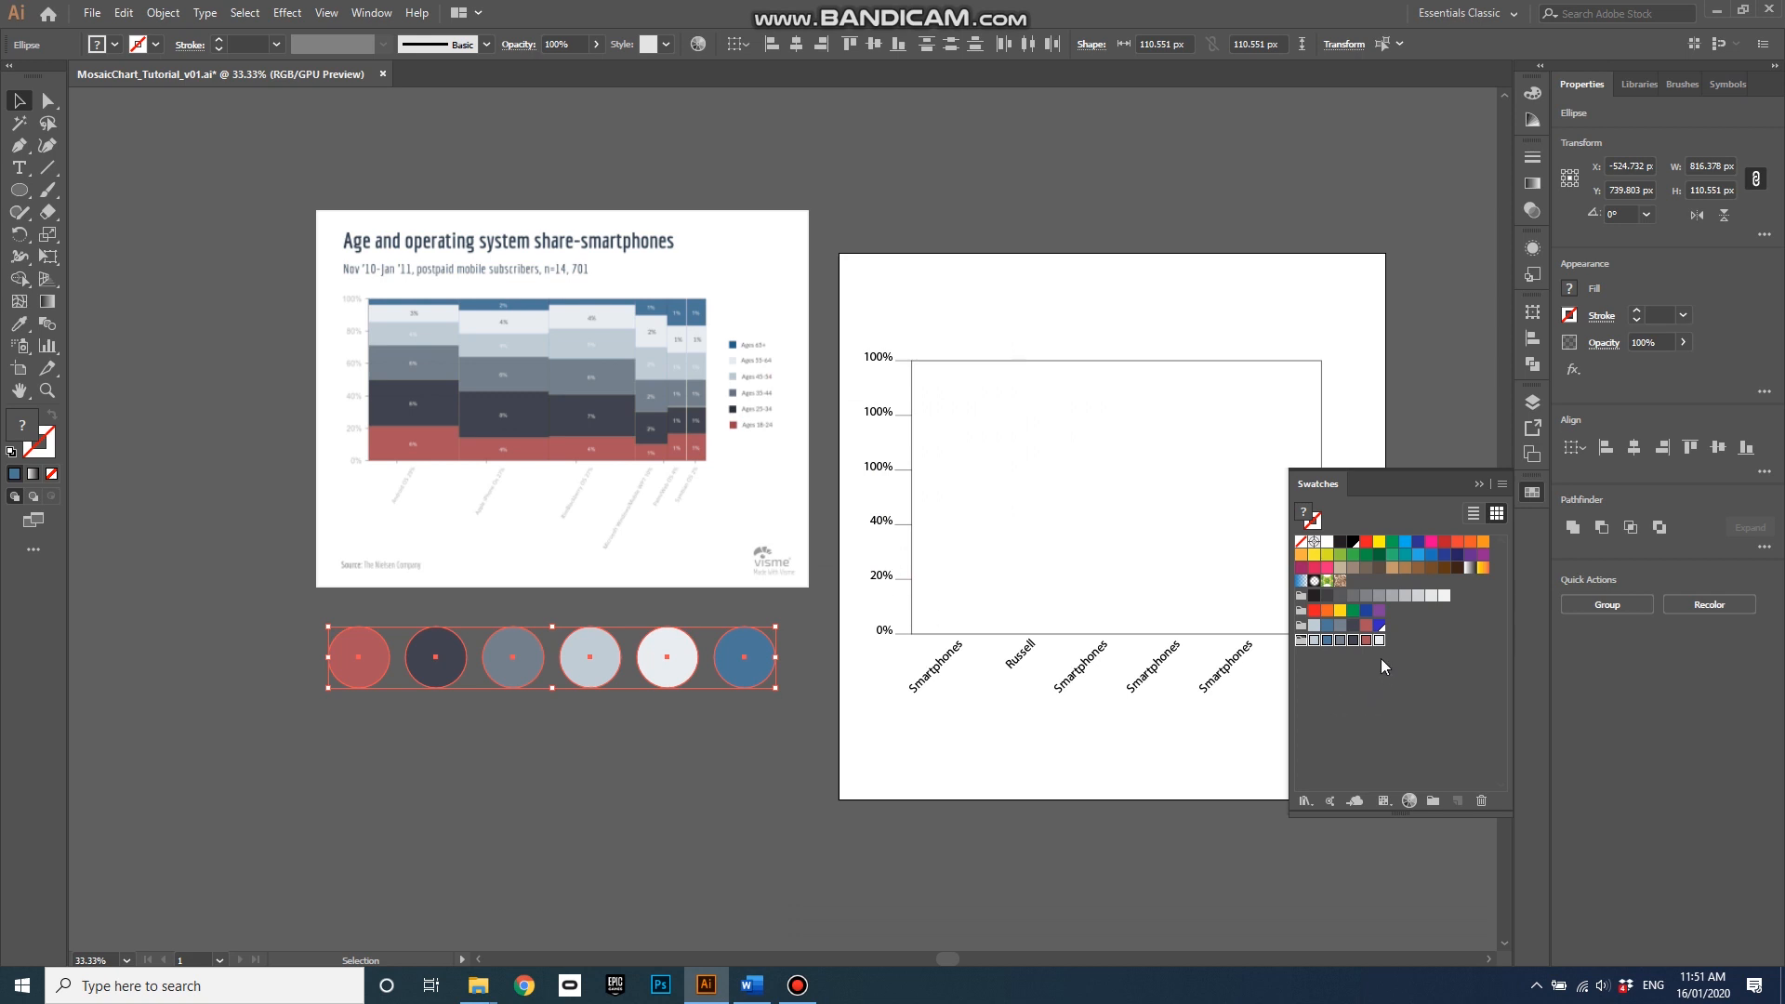
left_click(1381, 694)
left_click(760, 728)
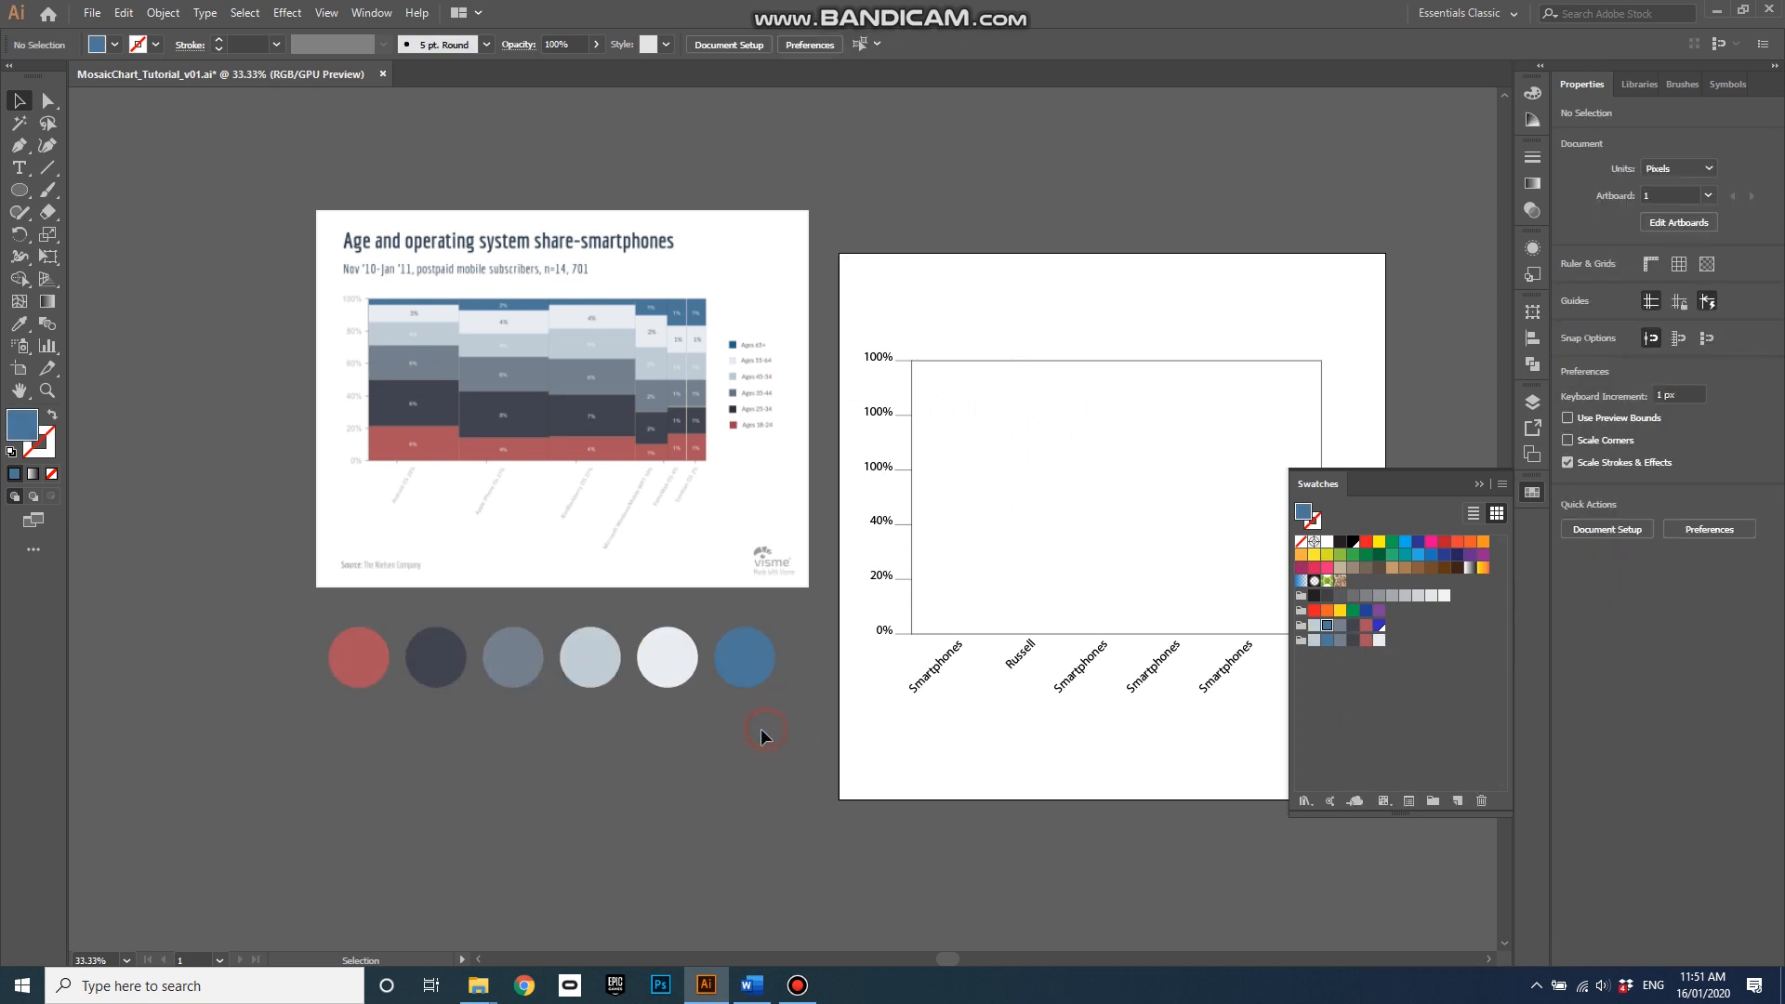
- Delete the upper of the two matching blue-grey-red color groups from the swatches and confirm the deletion
left_click(1302, 627)
left_click(1483, 798)
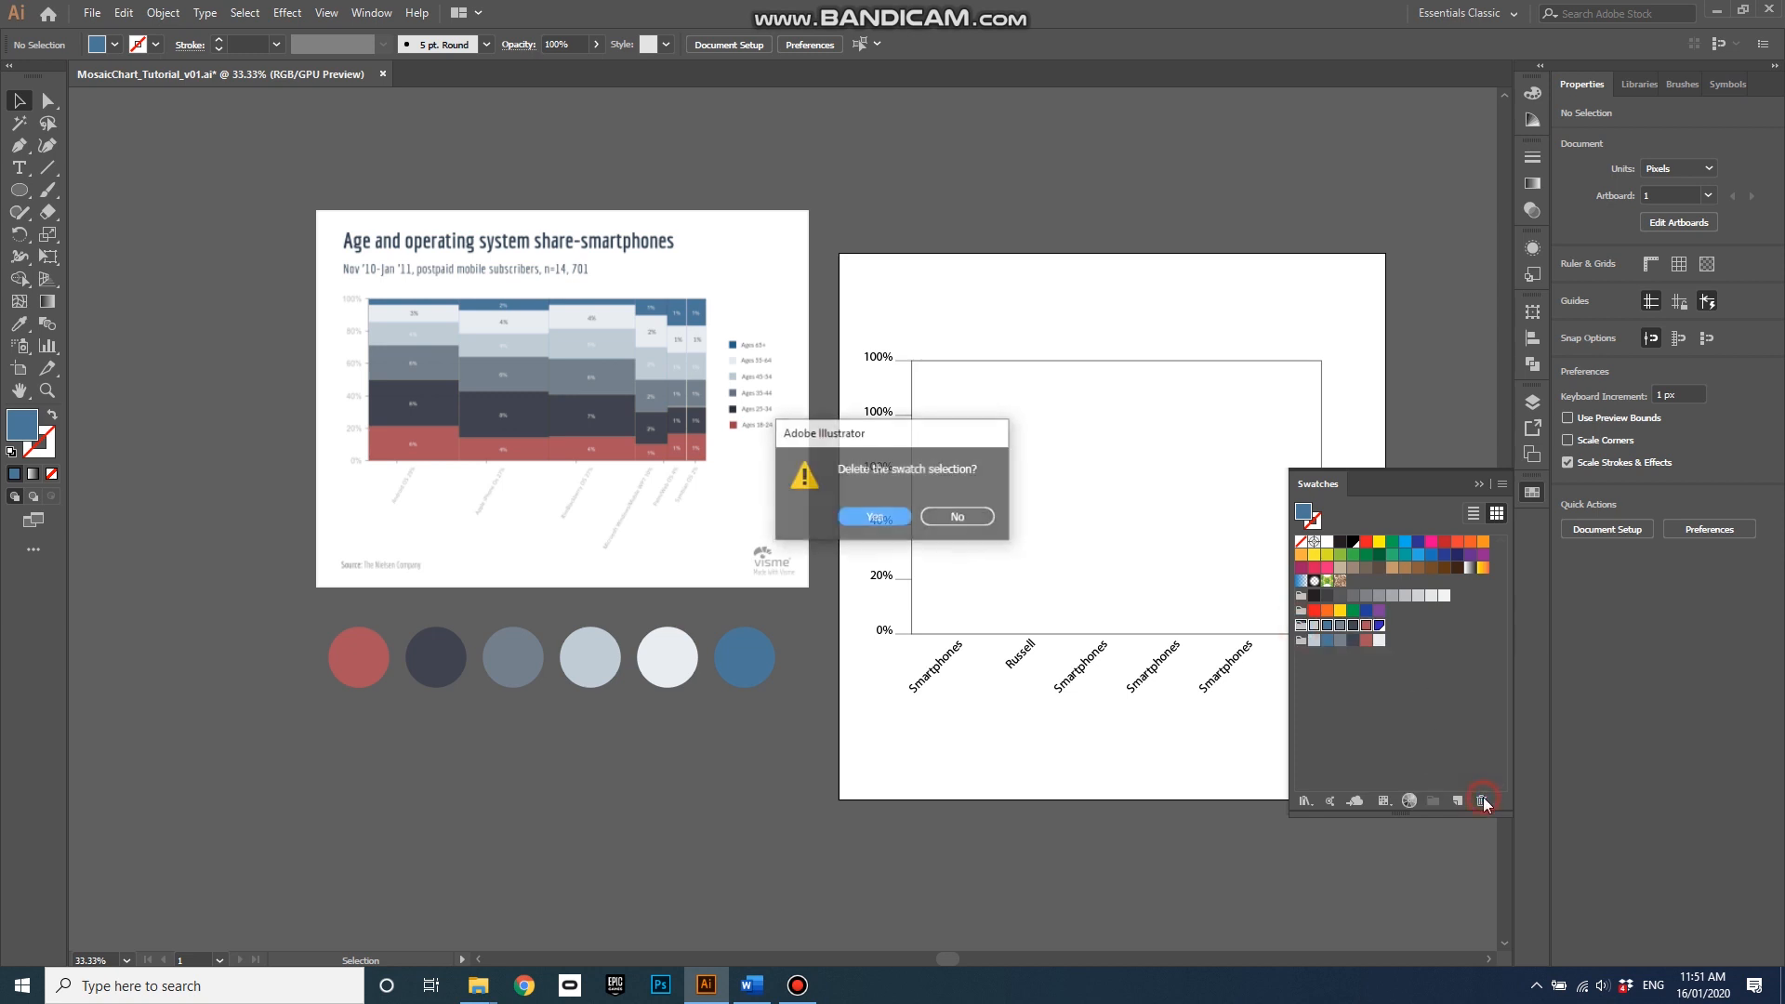
left_click(895, 516)
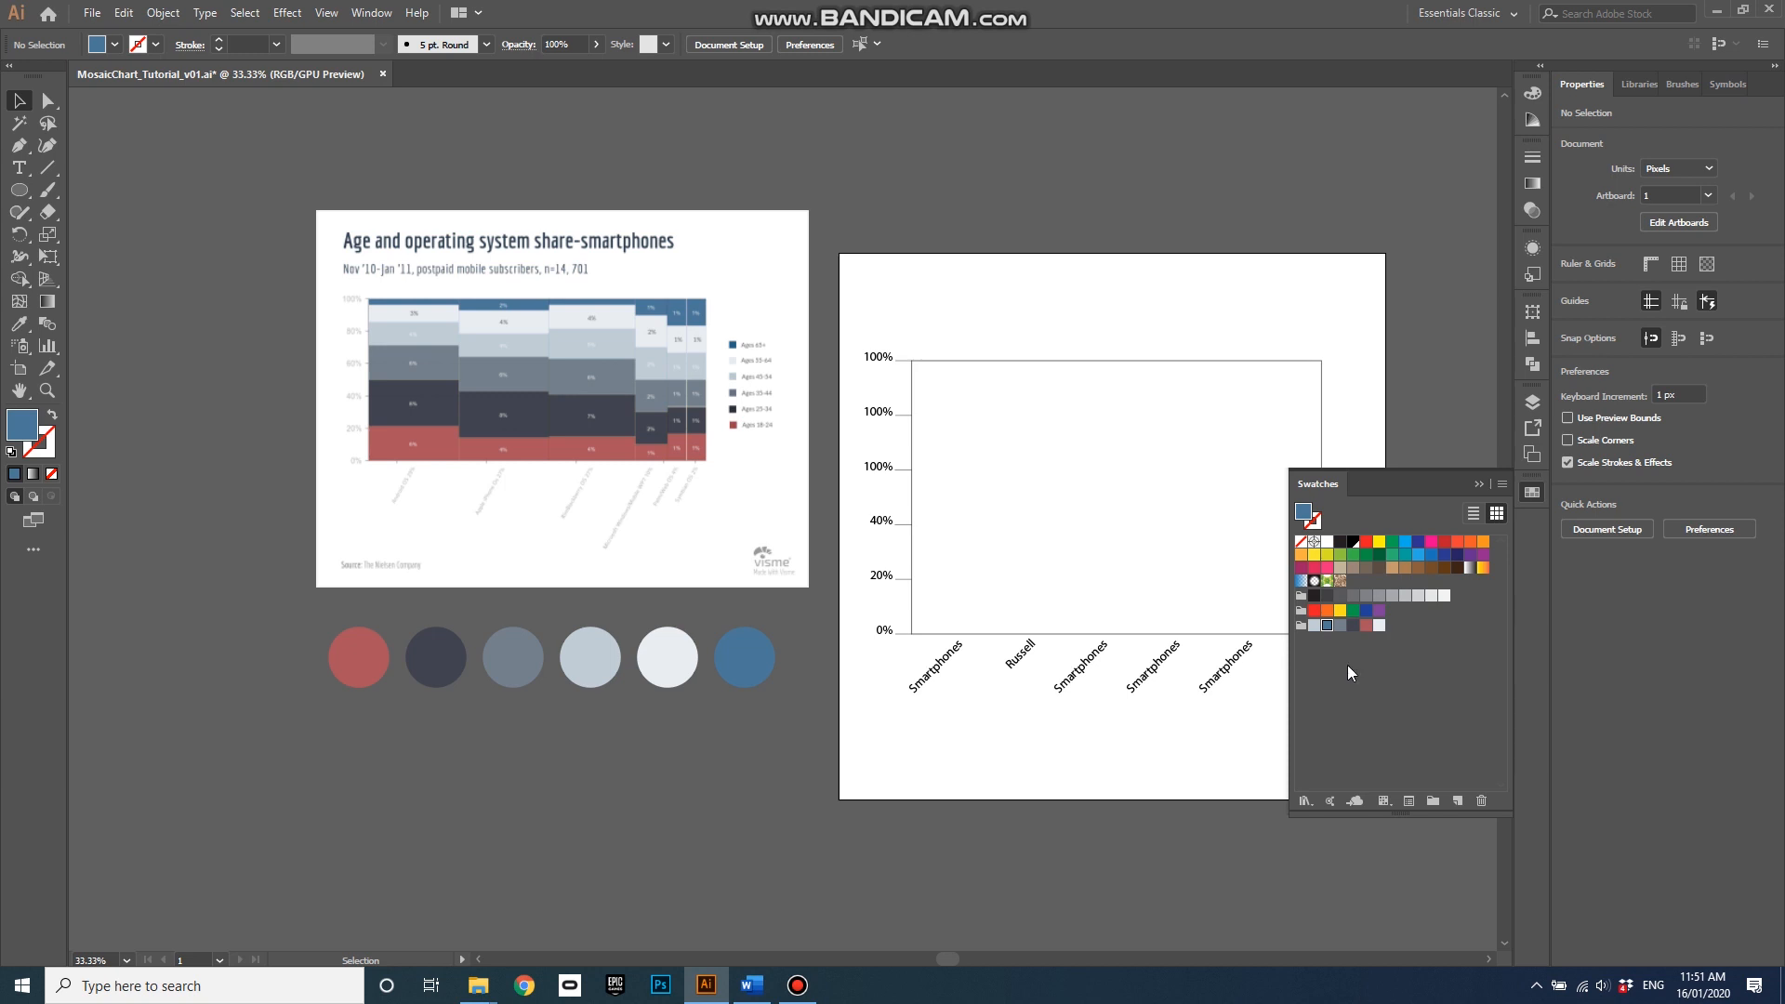
- Draw a rectangle about 168 × 100 px from the chart's origin up to the 20% mark and fill it with the red swatch
left_click(23, 194)
left_click_drag(23, 193, 112, 191)
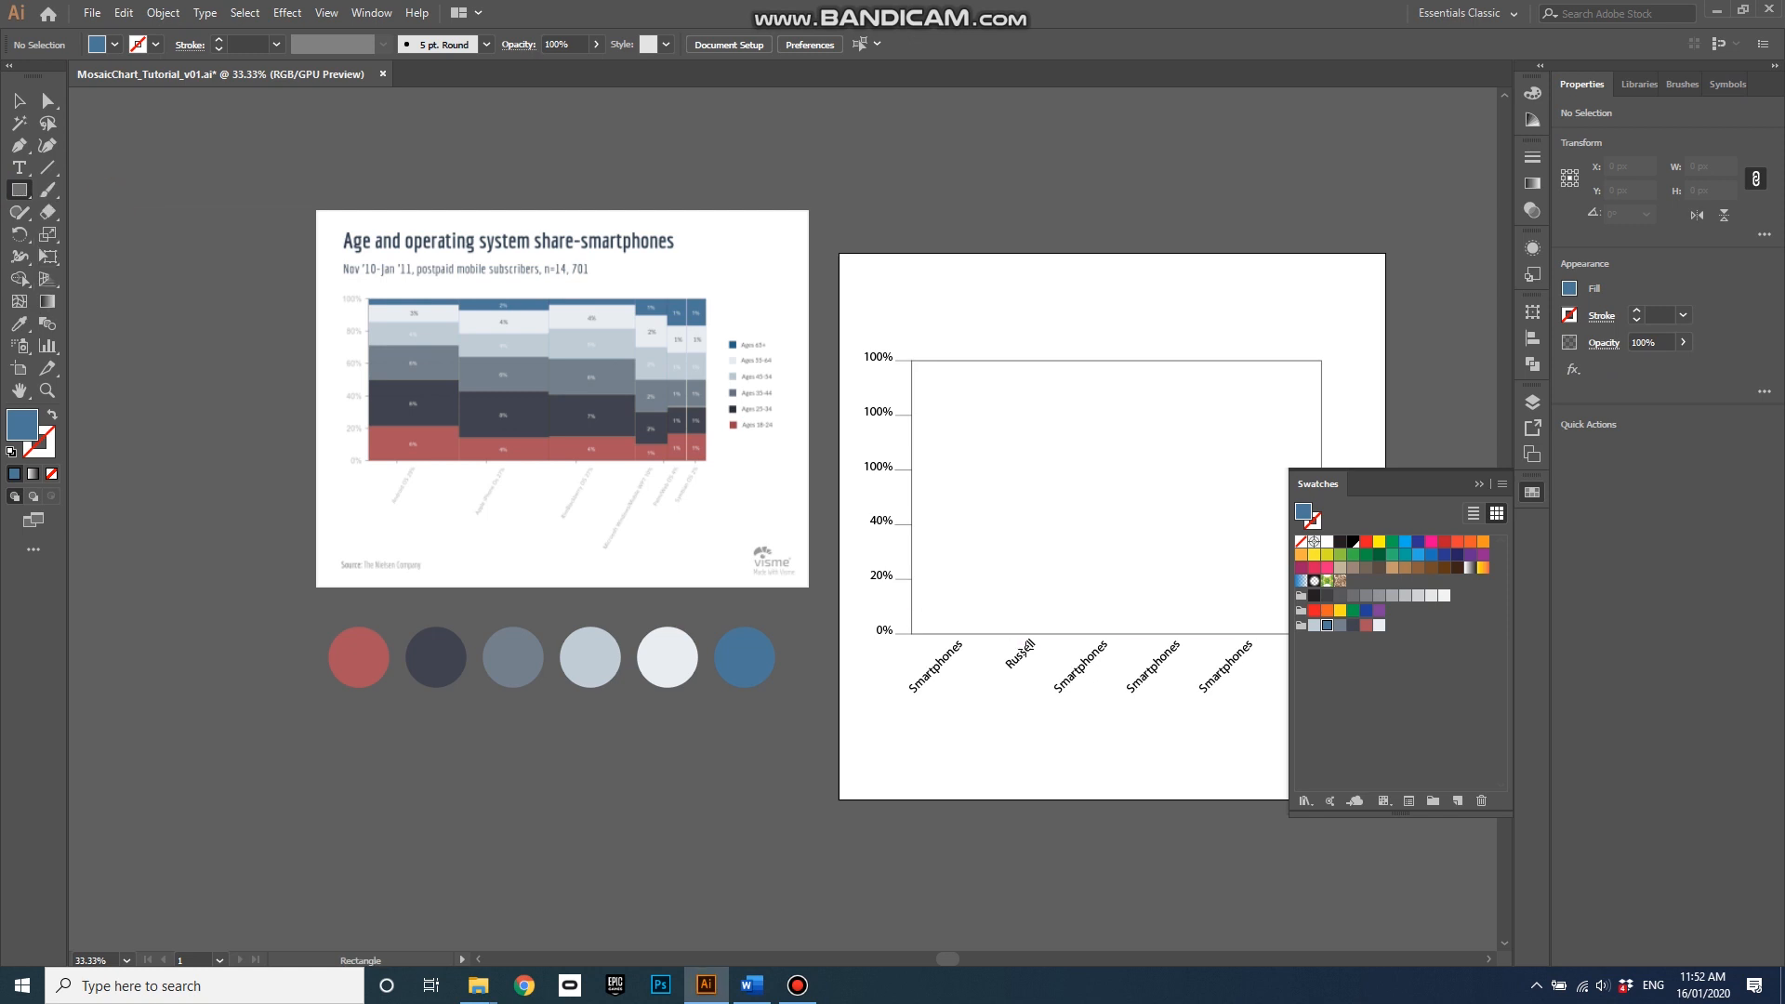
scroll(1025, 646, "up", 2)
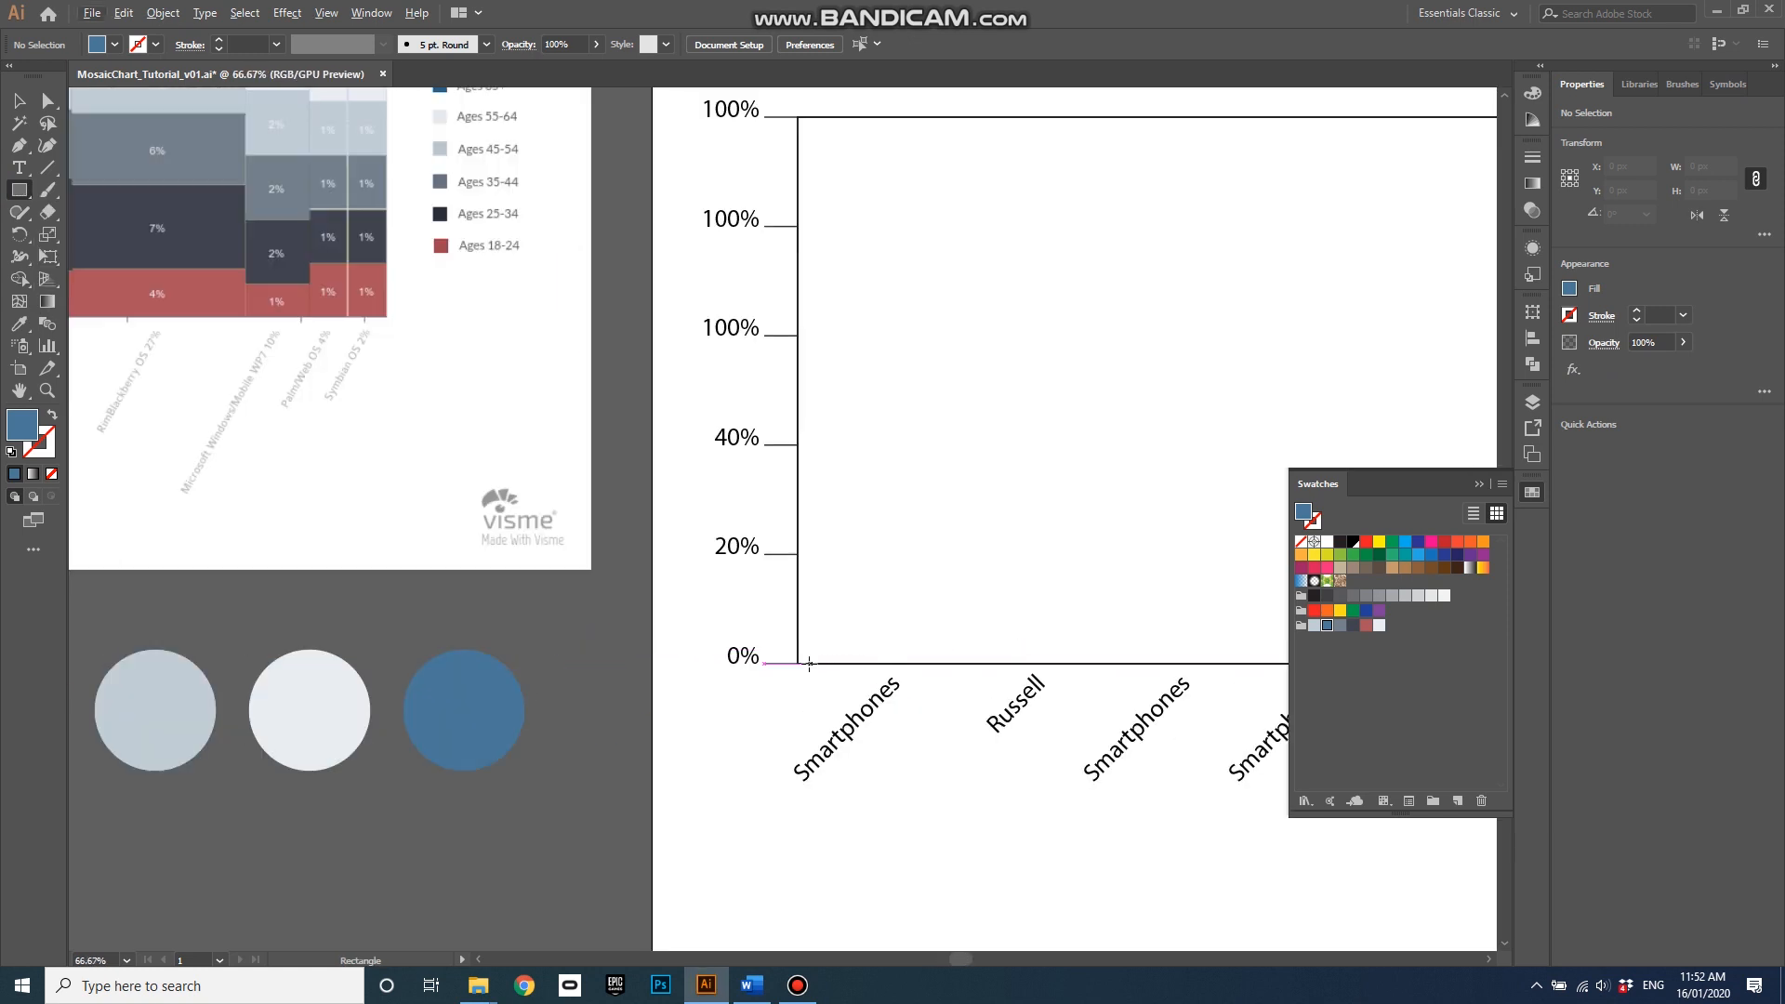
left_click_drag(797, 660, 982, 550)
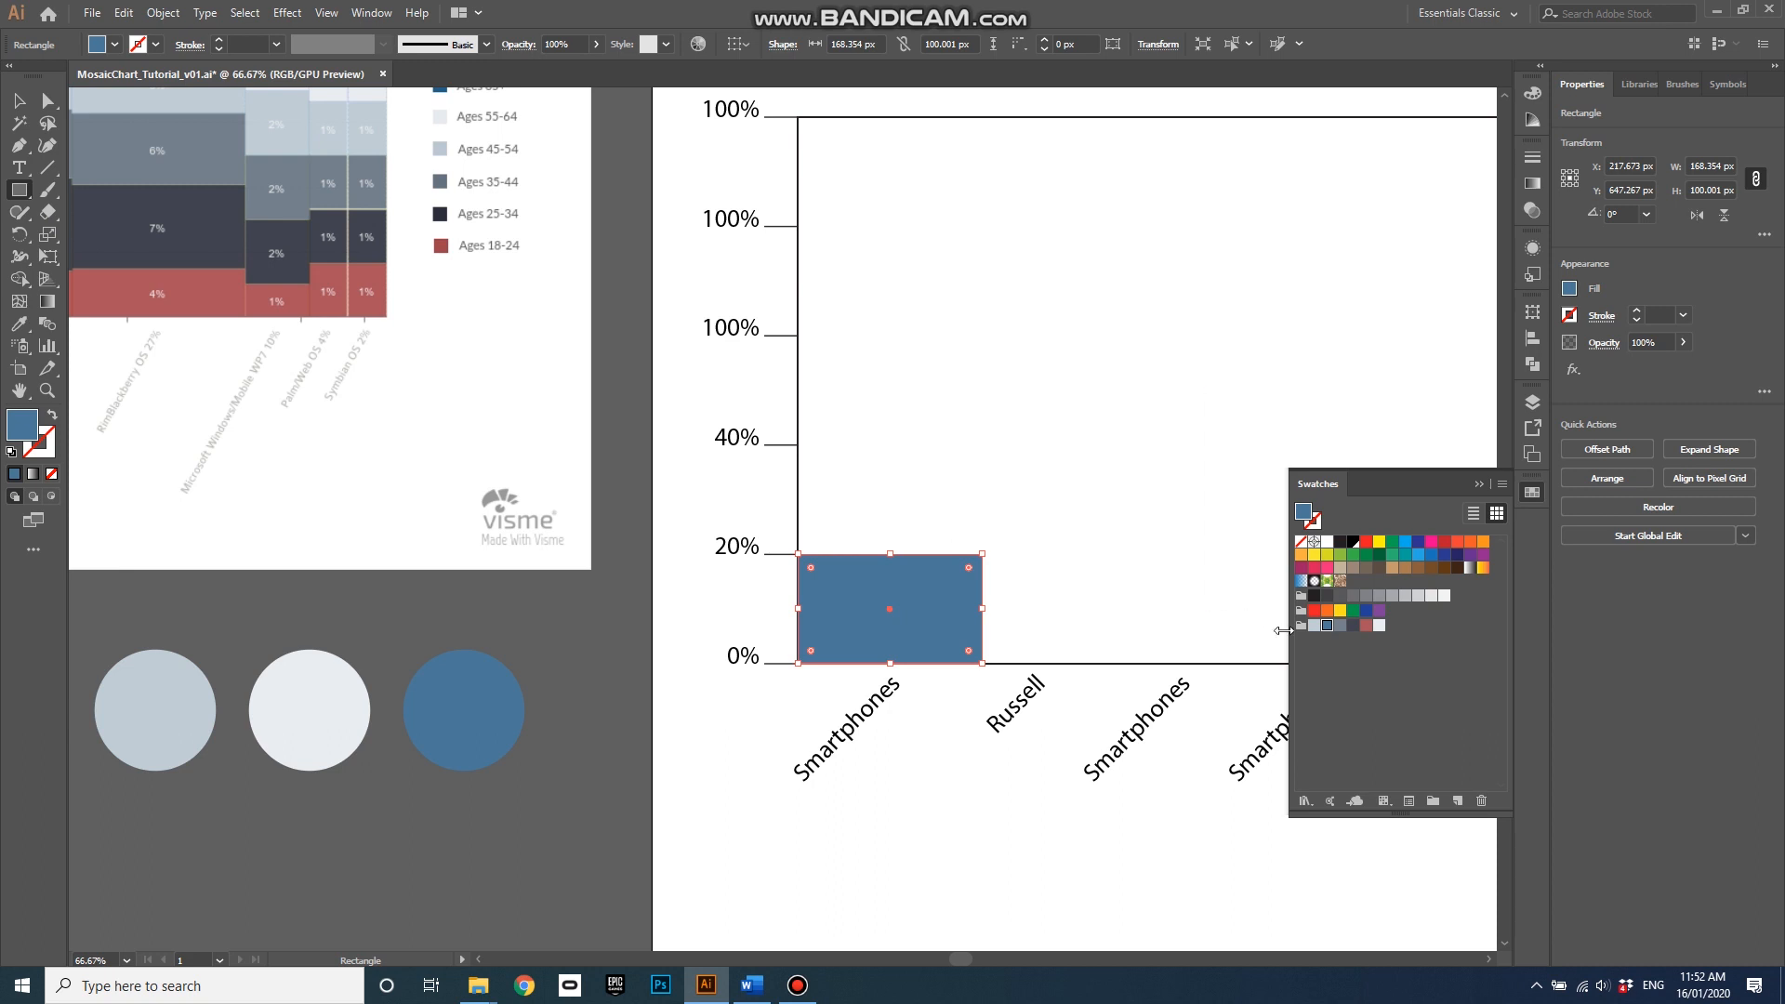
scroll(959, 415, "down", 1)
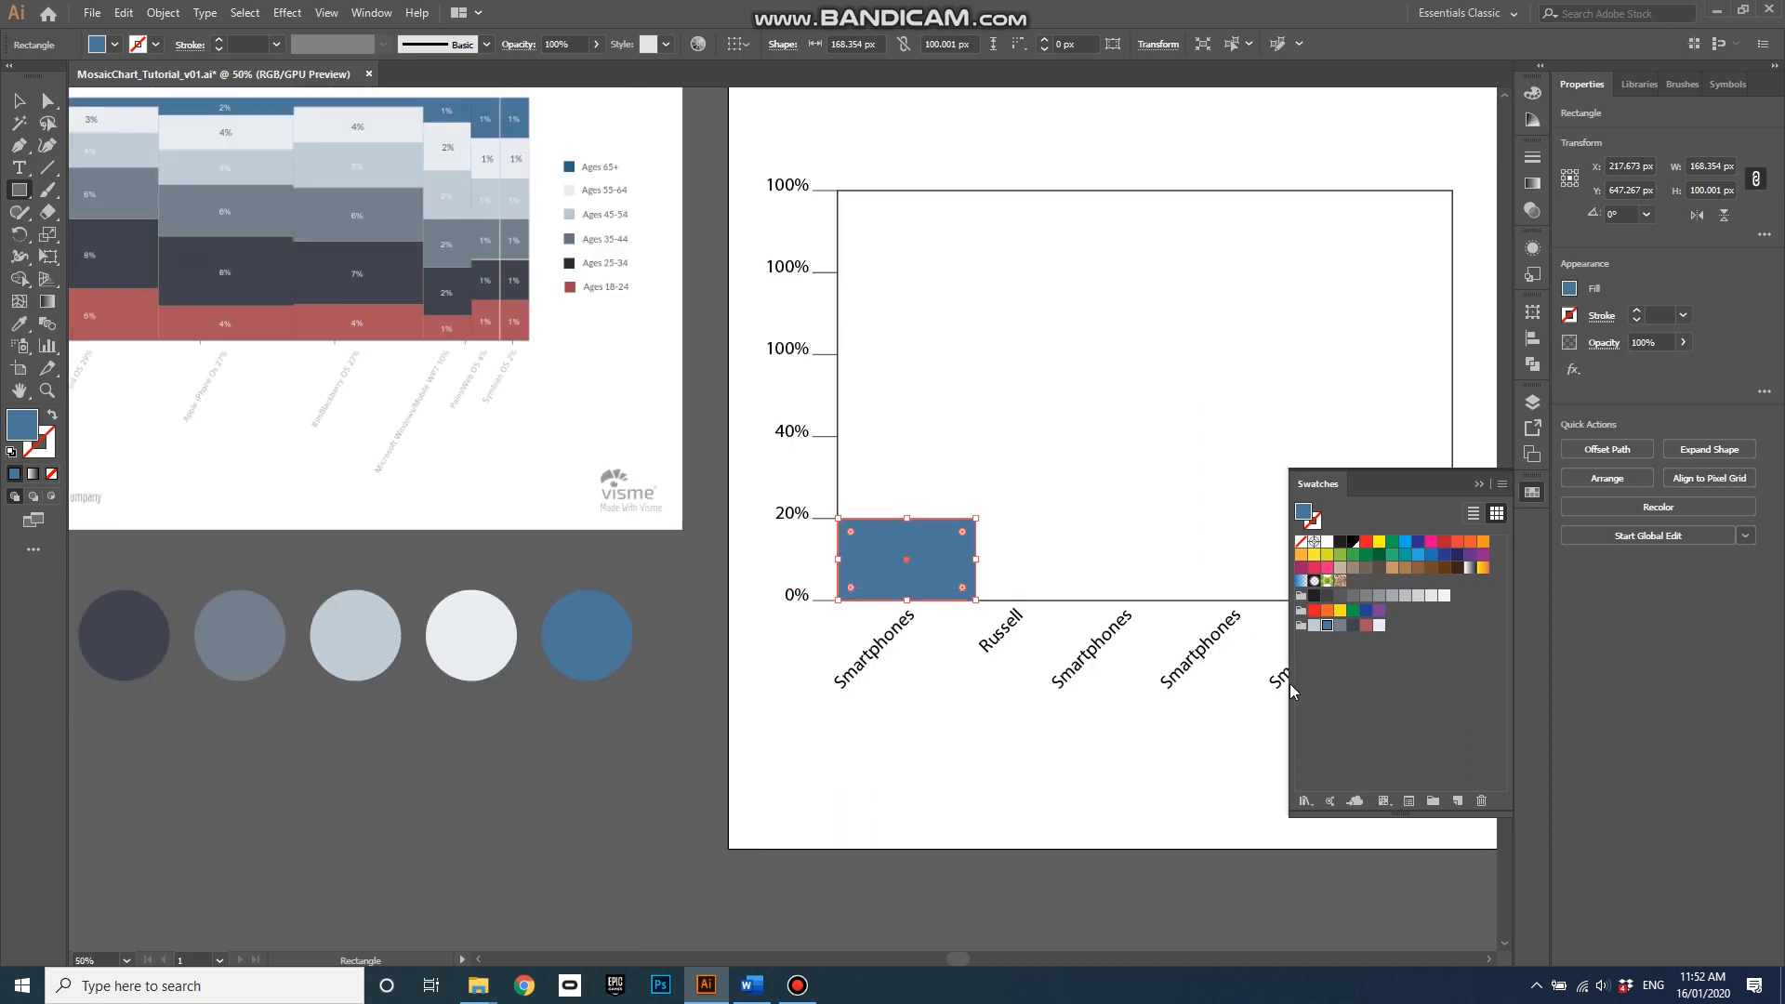
left_click(1366, 625)
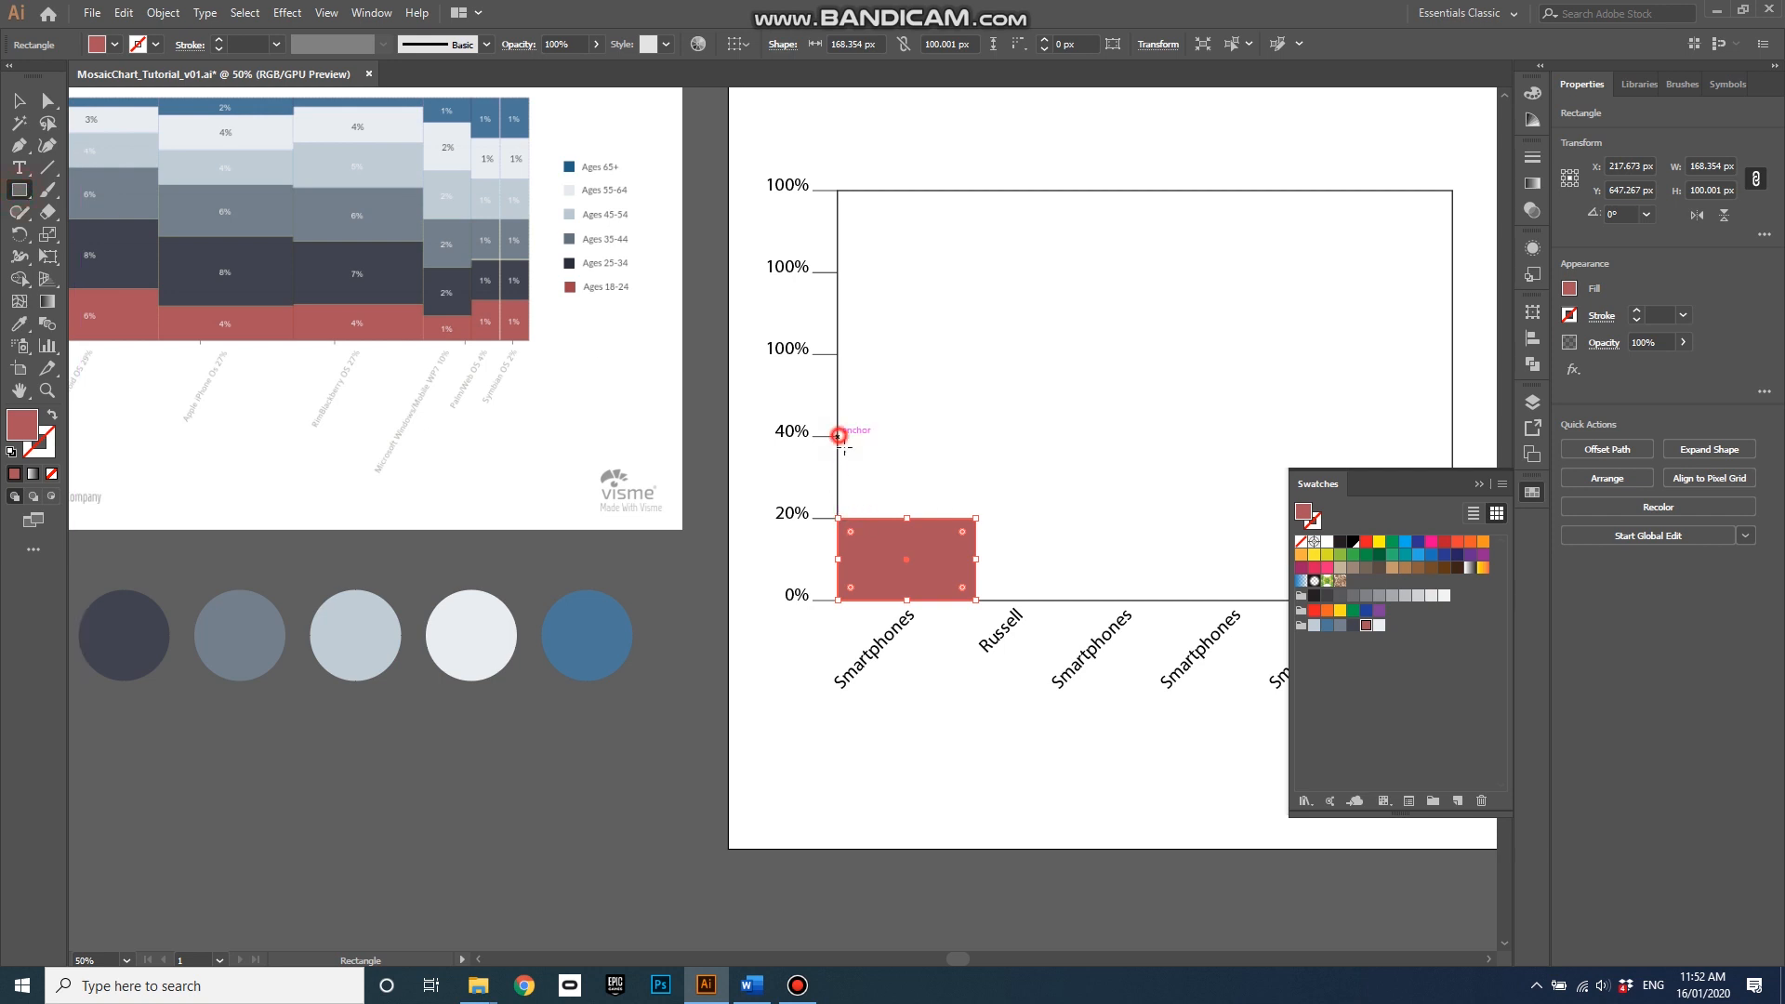
- Draw a same-width rectangle about 100 px high between the 20% and 40% marks and fill it with the dark navy swatch
left_click_drag(837, 433, 975, 518)
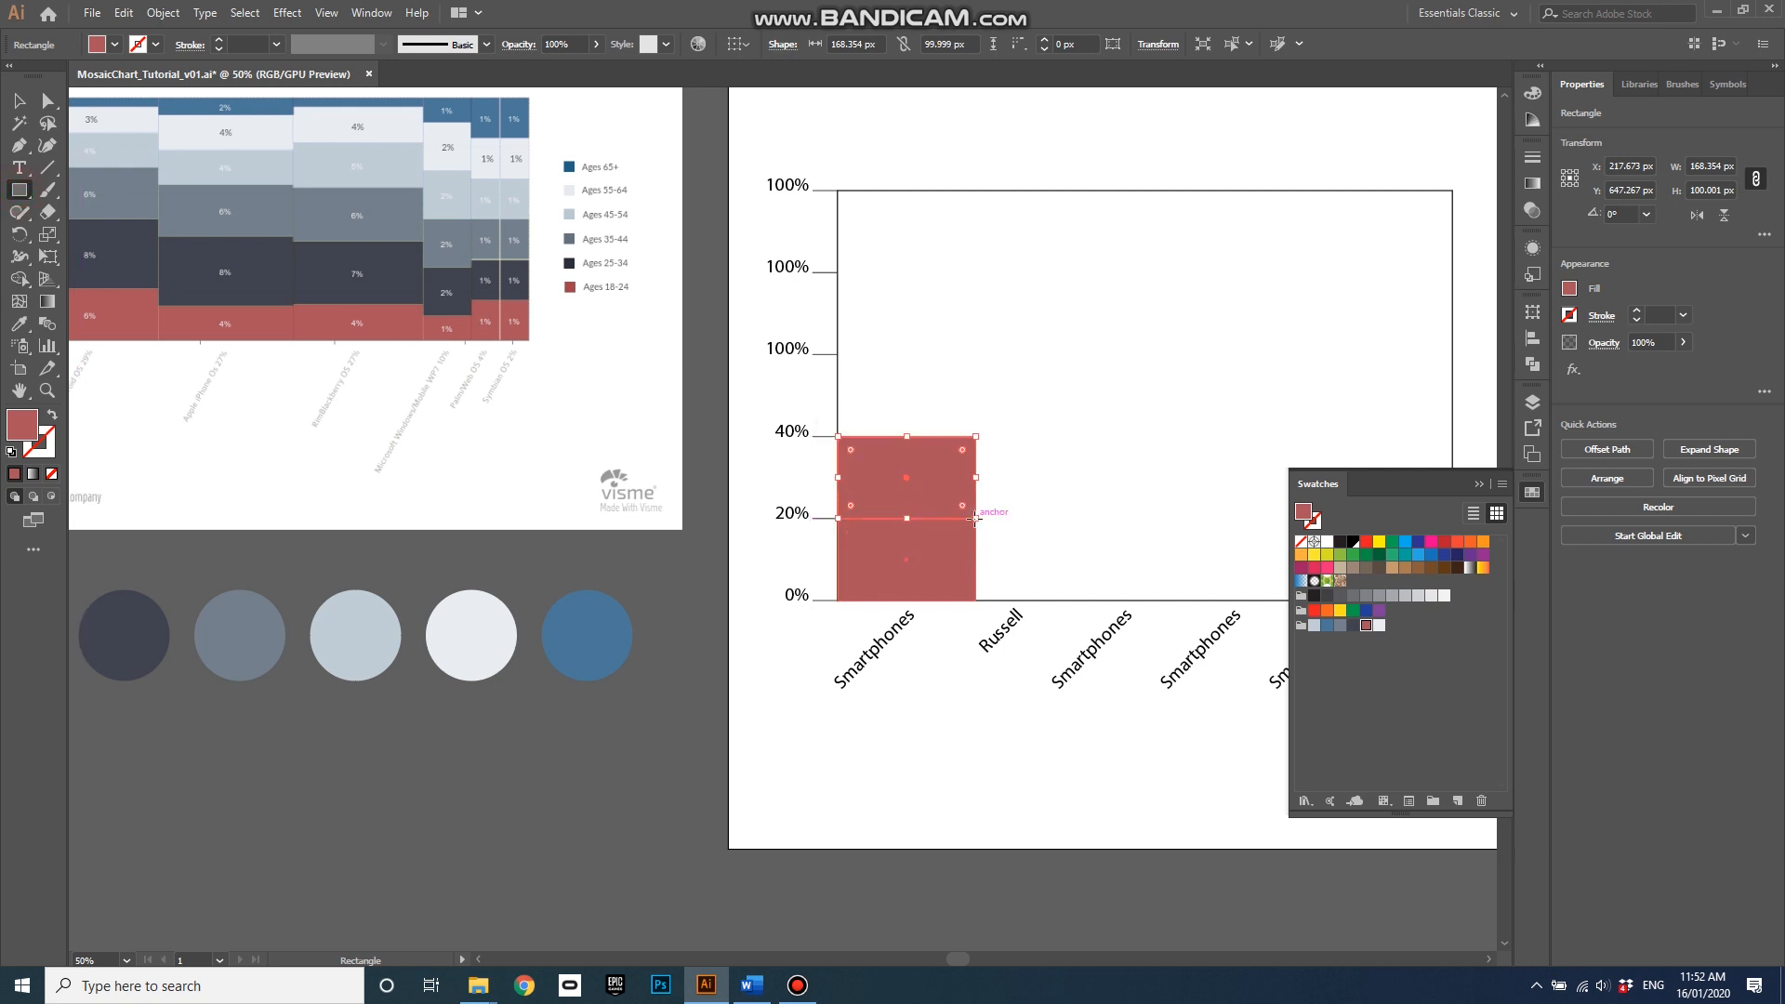
left_click(1326, 624)
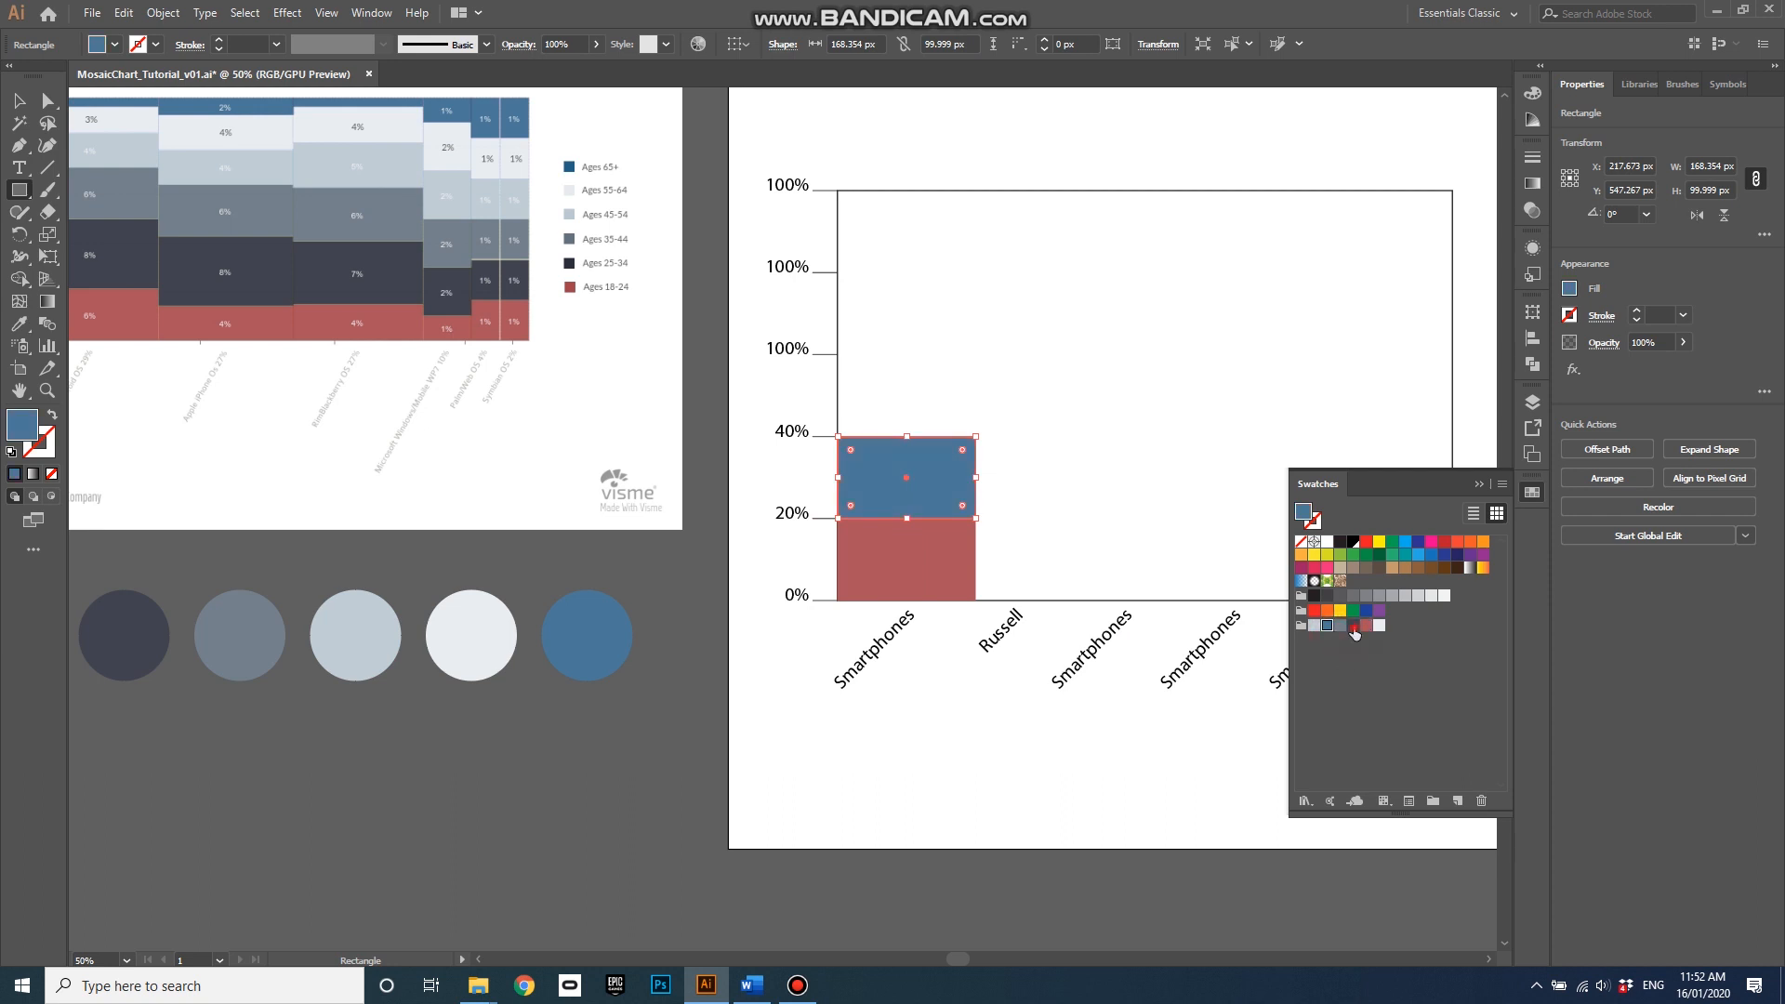
left_click(1352, 625)
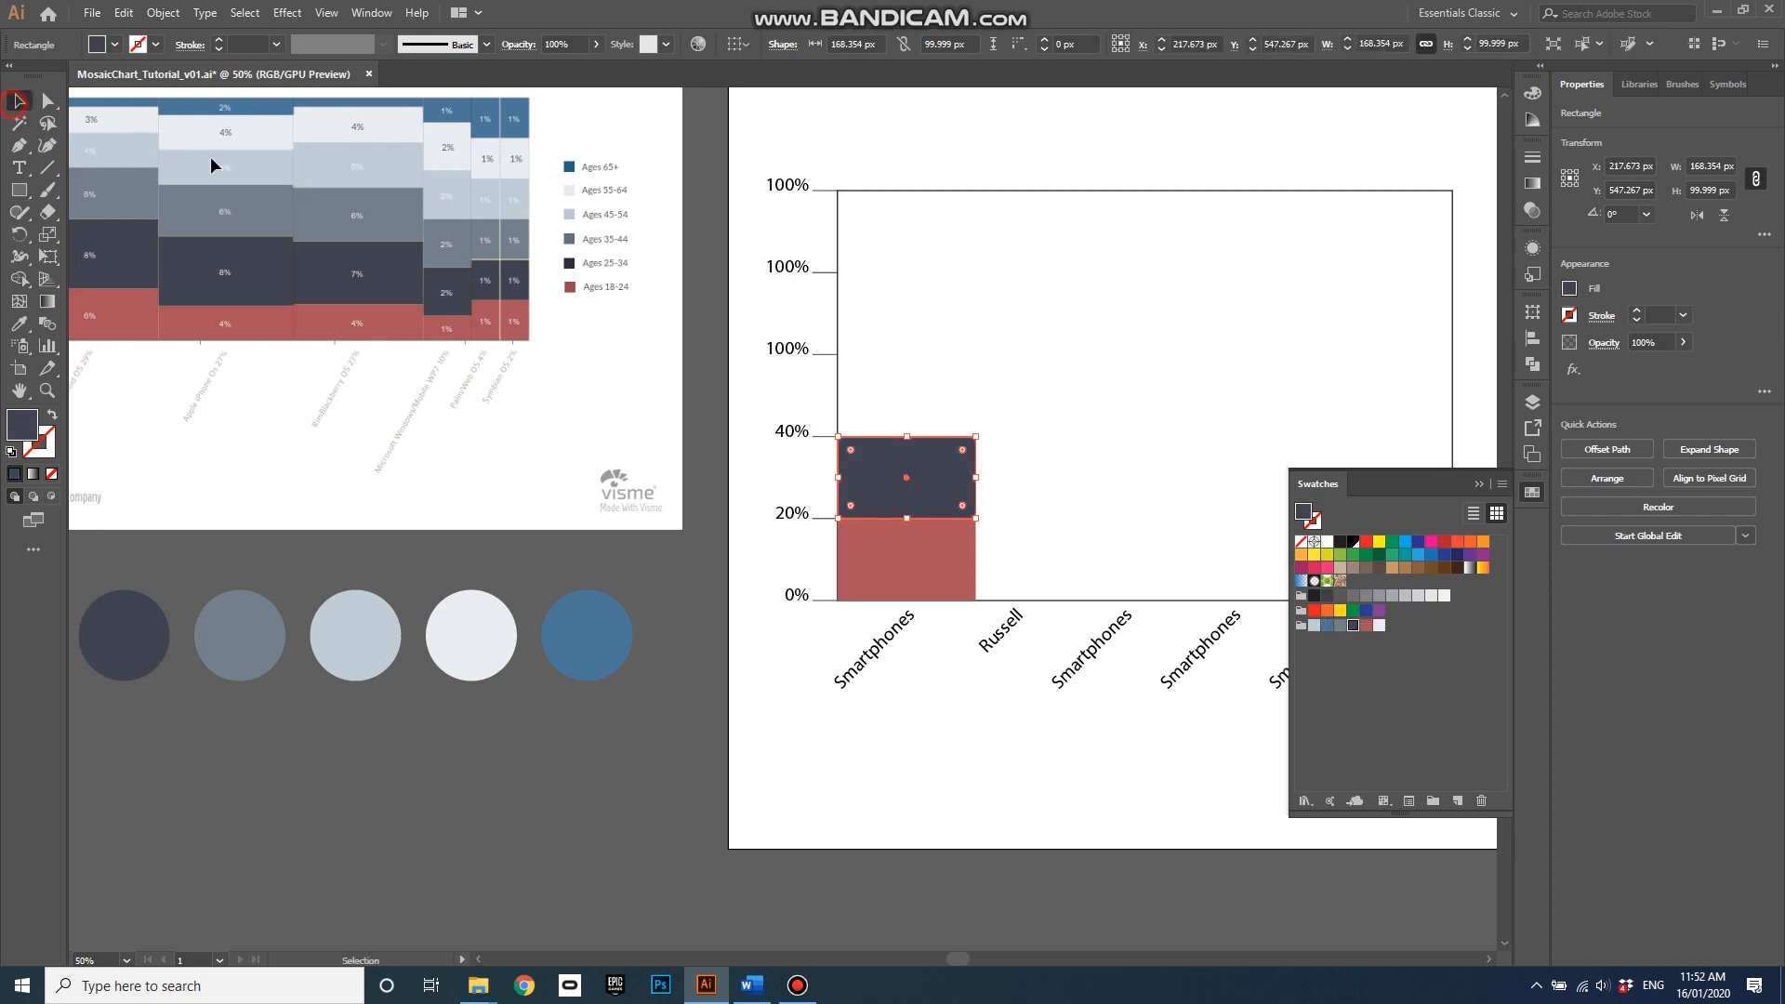
- Draw a same-width rectangle about 43 px high directly above the dark navy block and fill it with the slate grey swatch
left_click(19, 190)
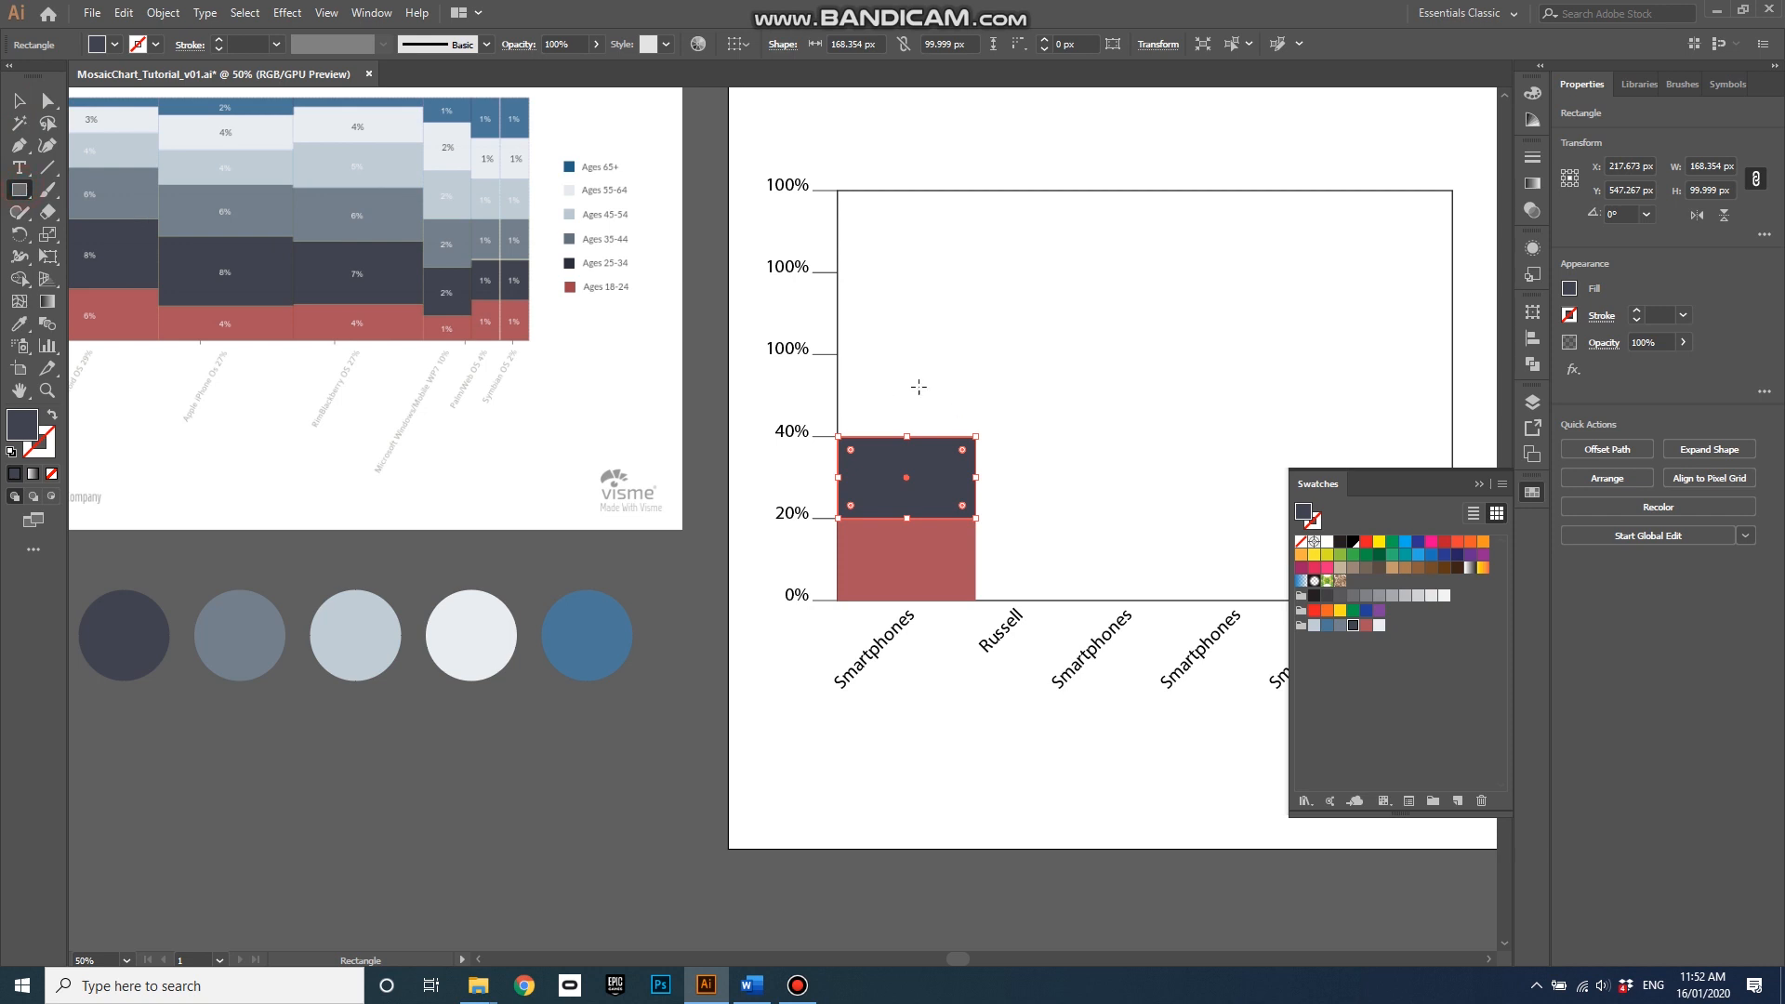
left_click_drag(837, 402, 975, 436)
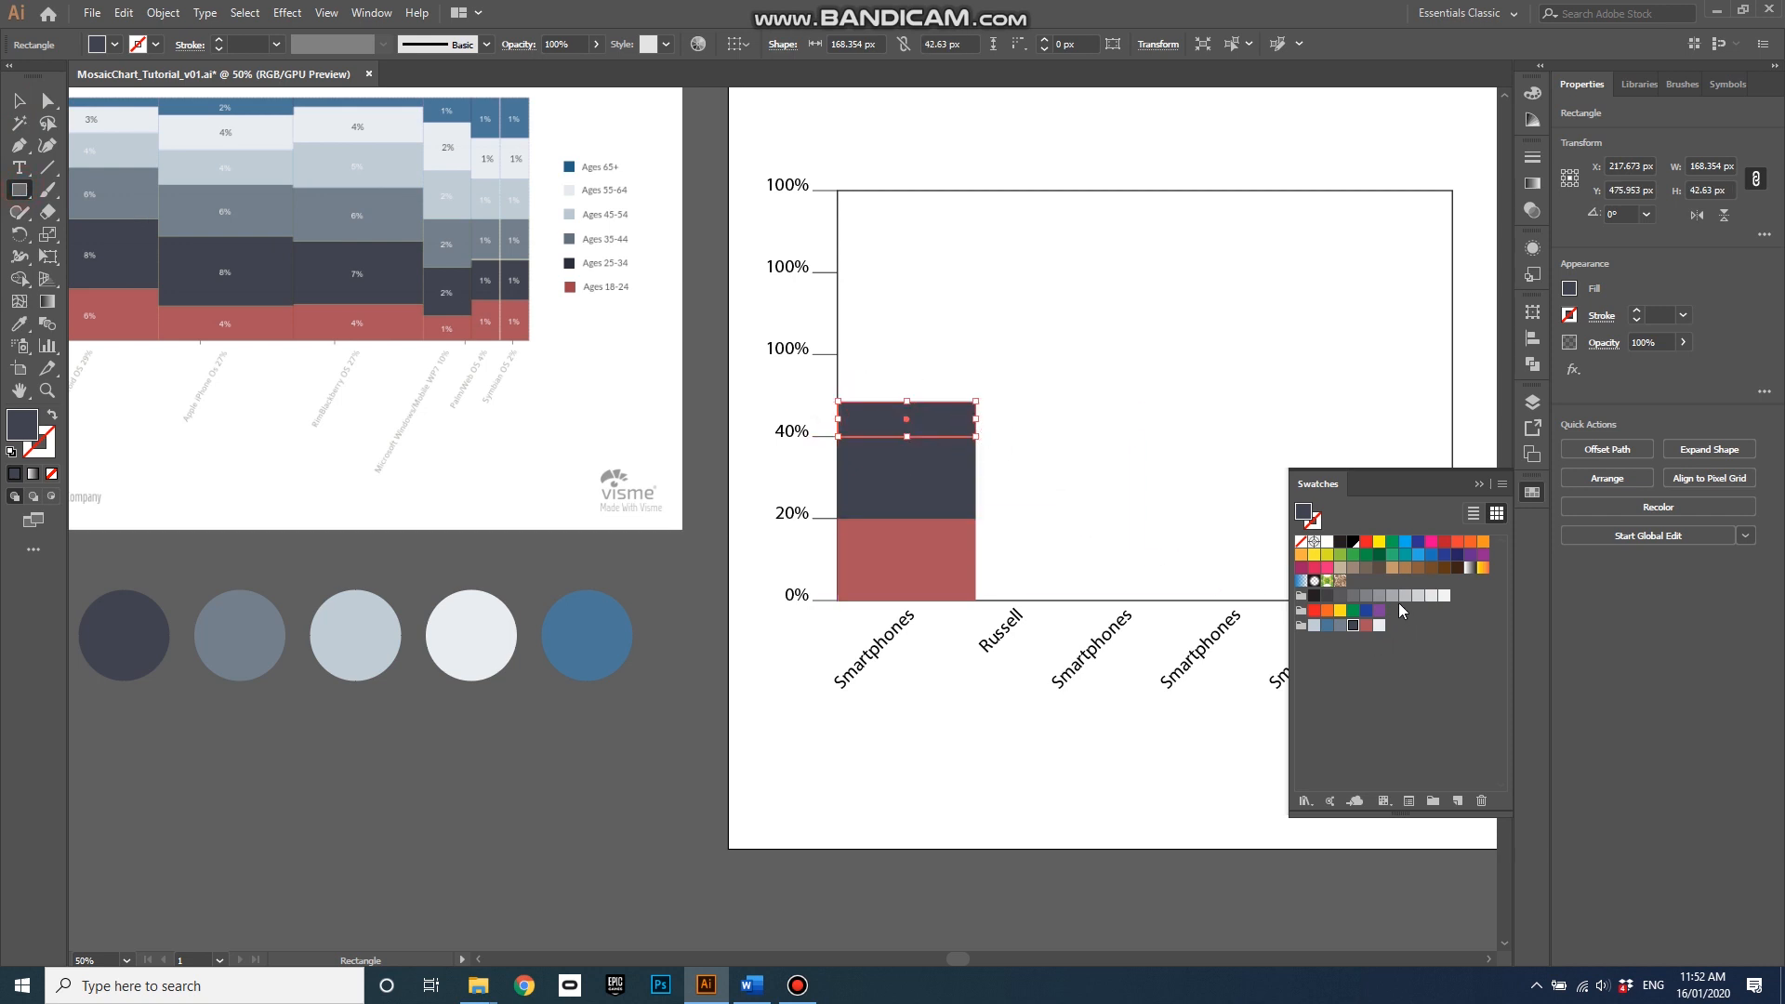
left_click(1339, 626)
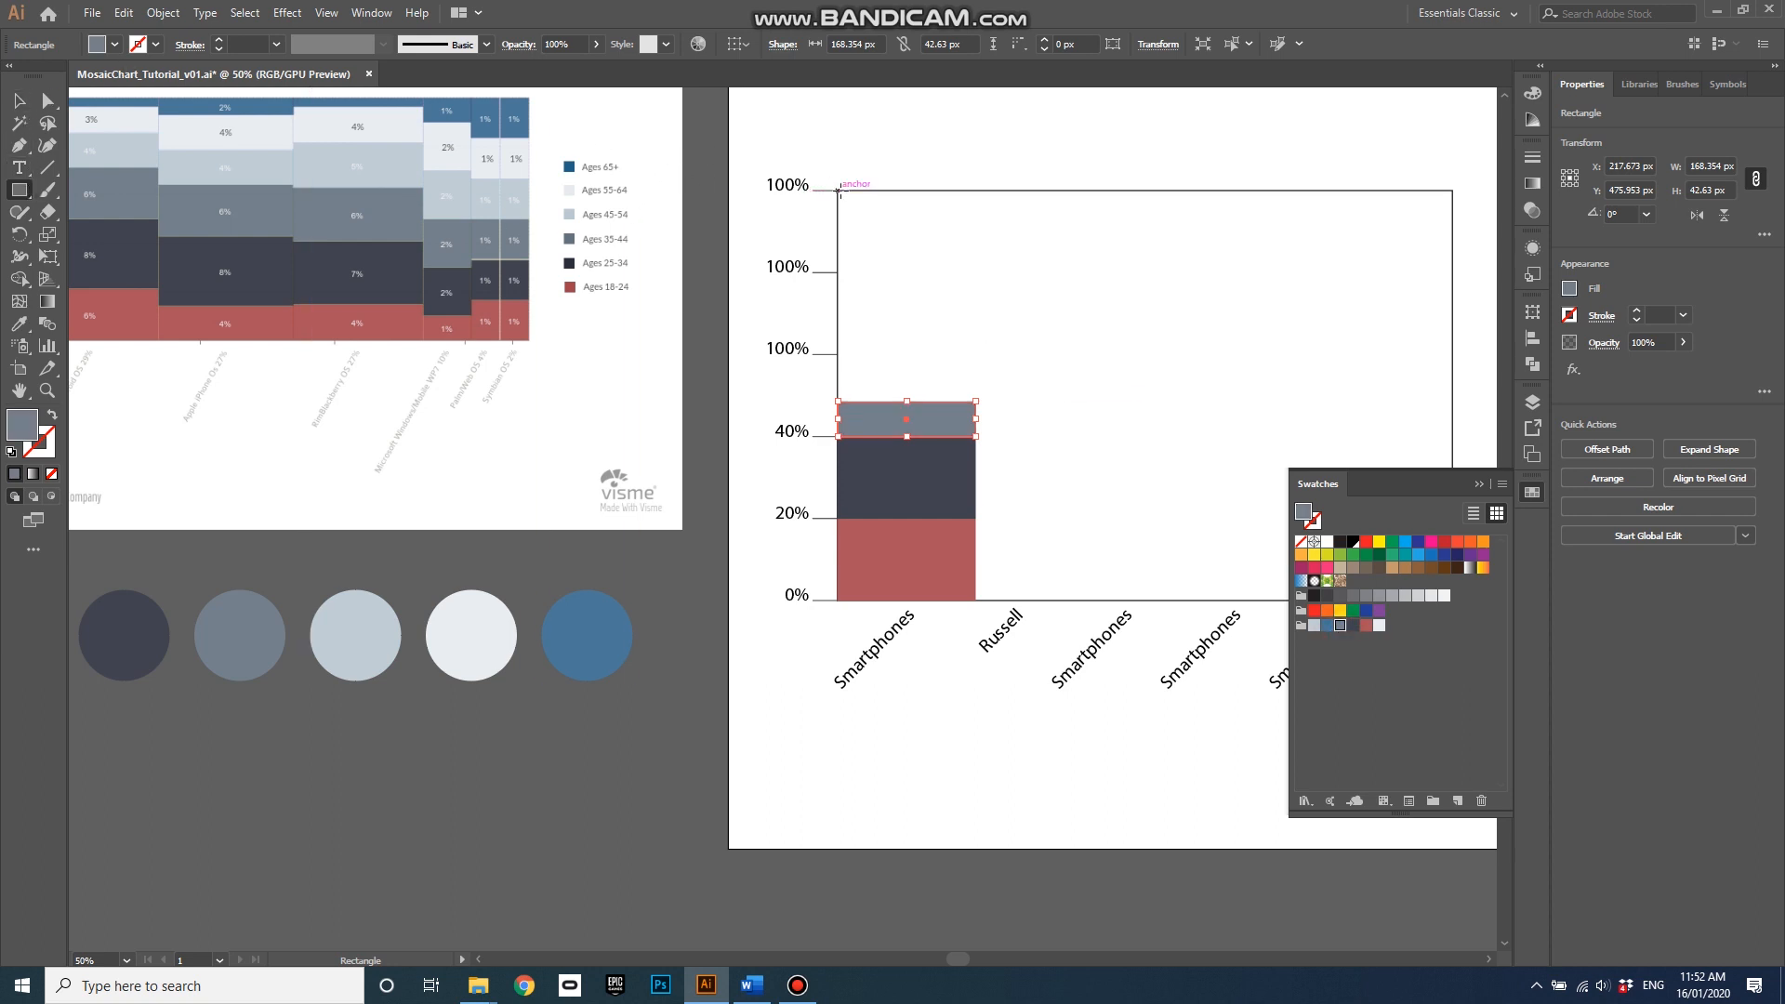
- Draw a rectangle about 168 × 257 px from the chart's top edge down to the slate grey block, fill it blue, and deselect it
mouse_move(839, 190)
left_mouse_down()
mouse_move(909, 334)
mouse_move(981, 382)
mouse_move(975, 402)
left_mouse_up()
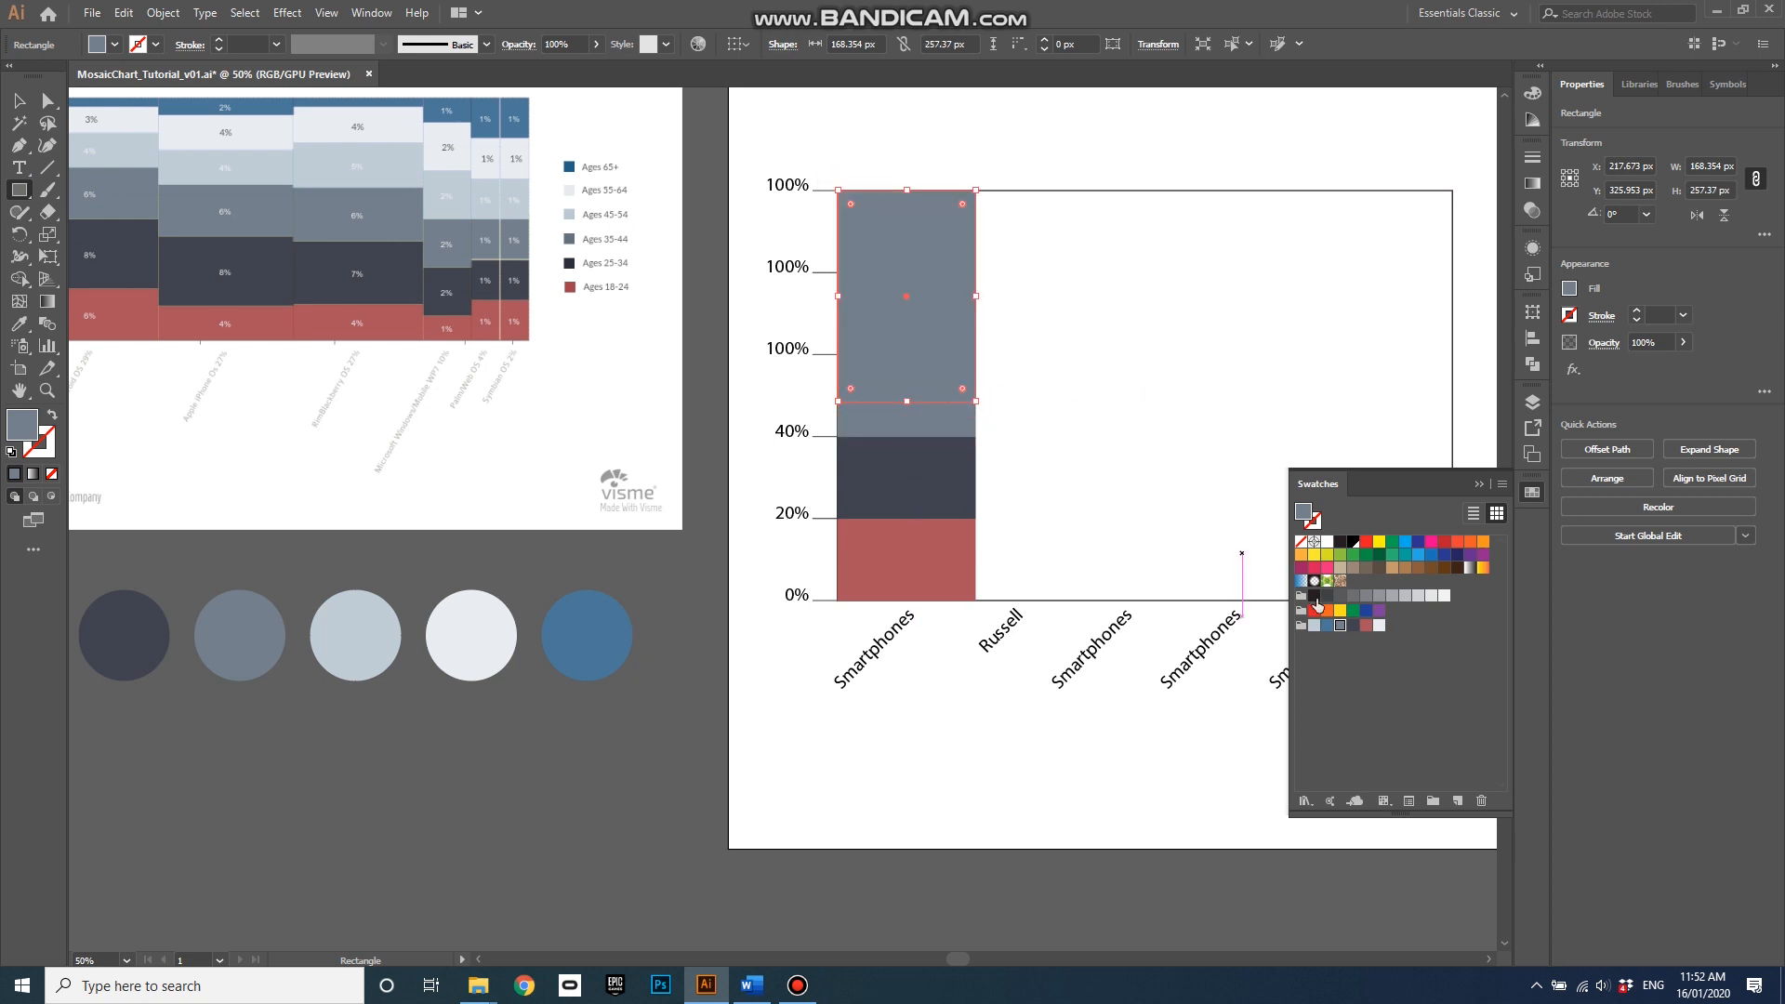
left_click(1326, 625)
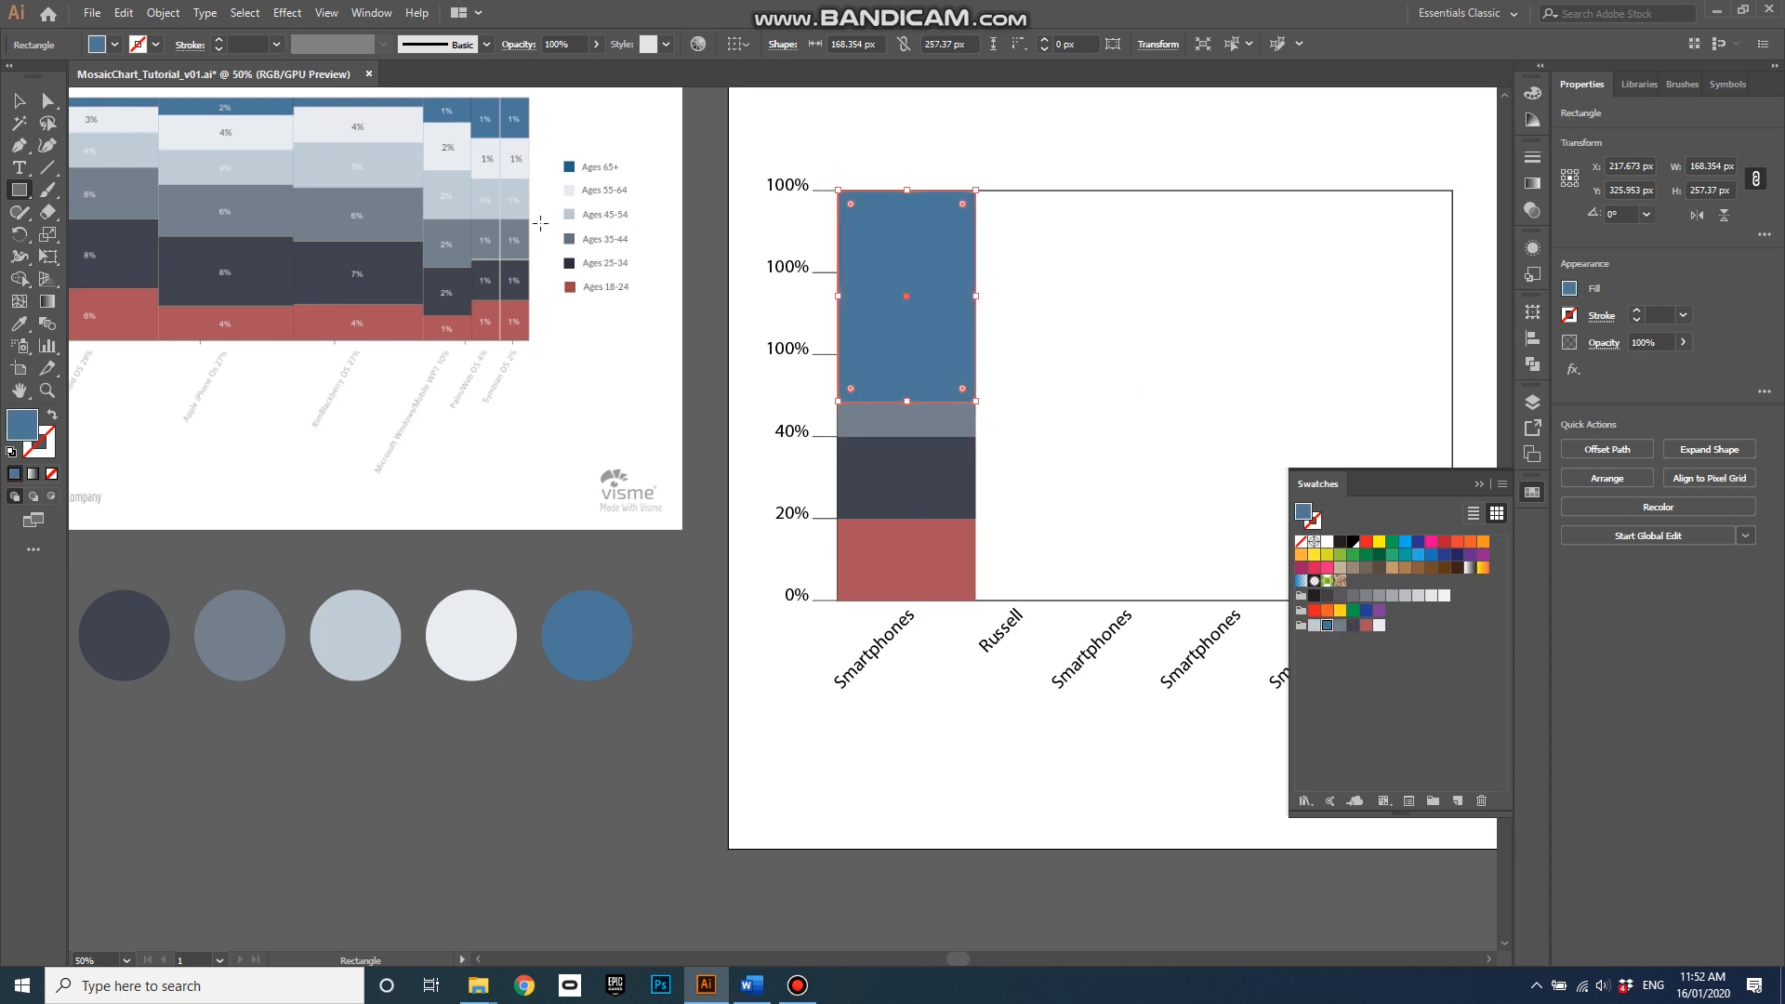
key("v")
left_click(930, 739)
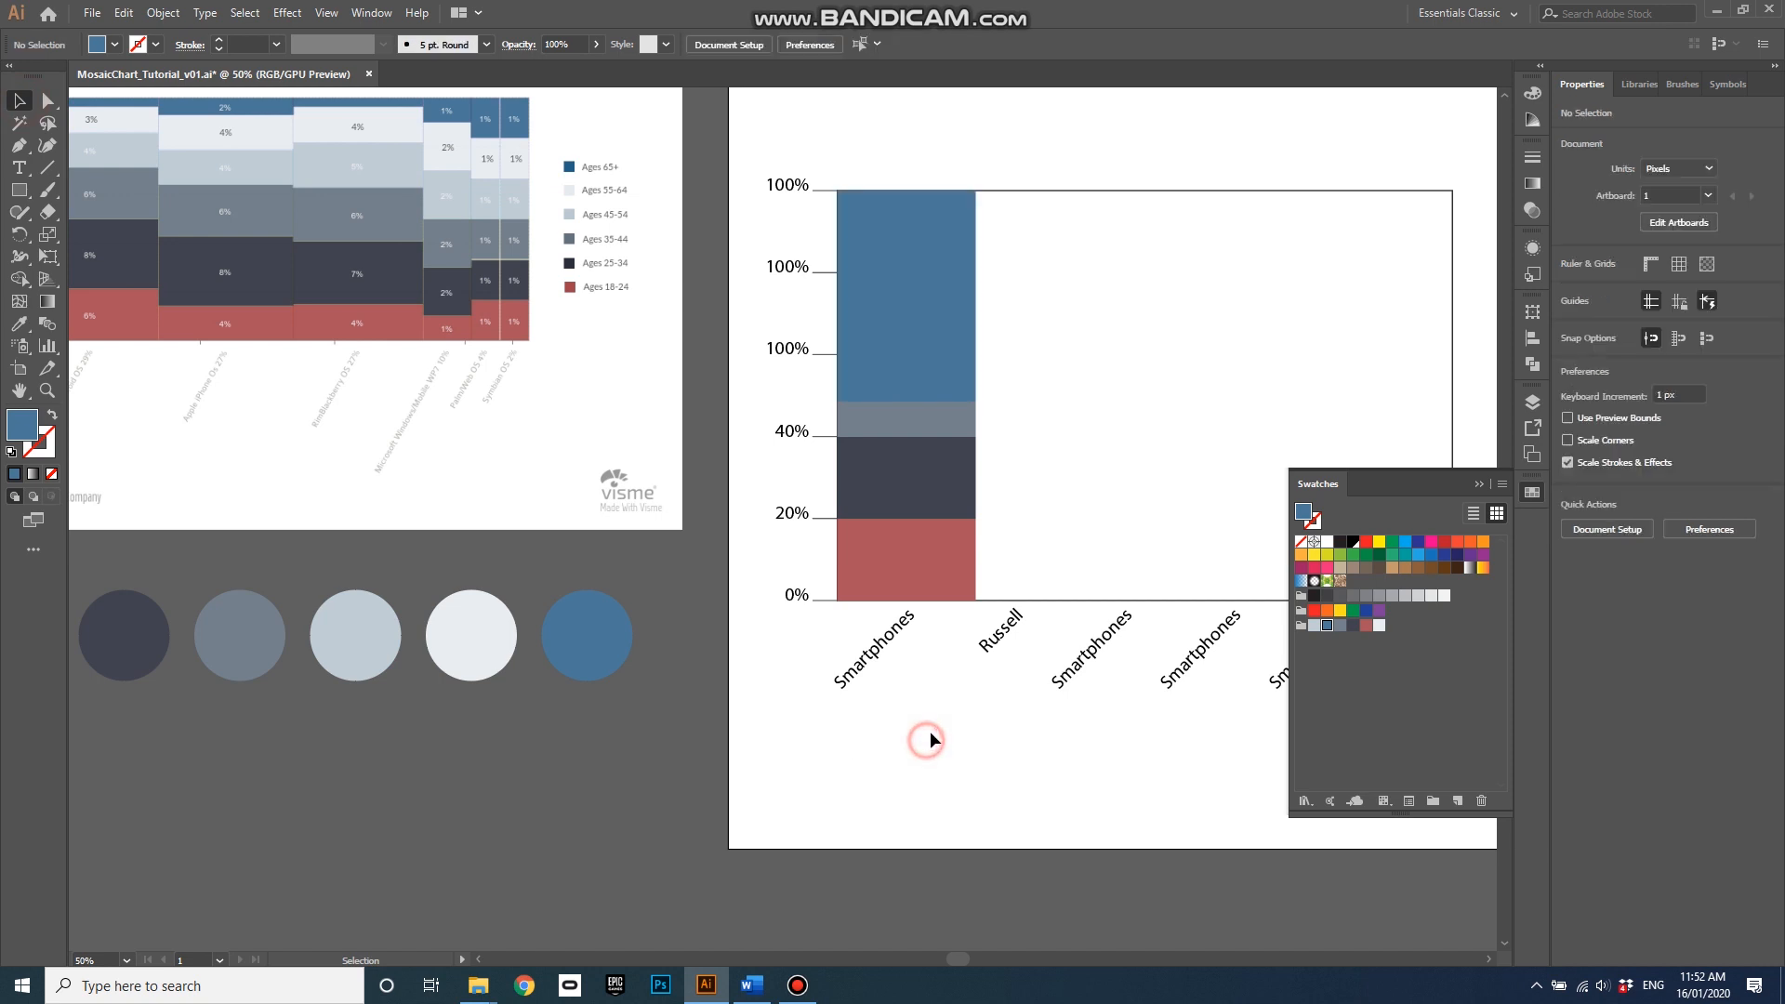
- Add a 50% text label to the blue block, fill it with the lightest grey swatch, and centre it horizontally in the block
scroll(788, 632, "down", 1)
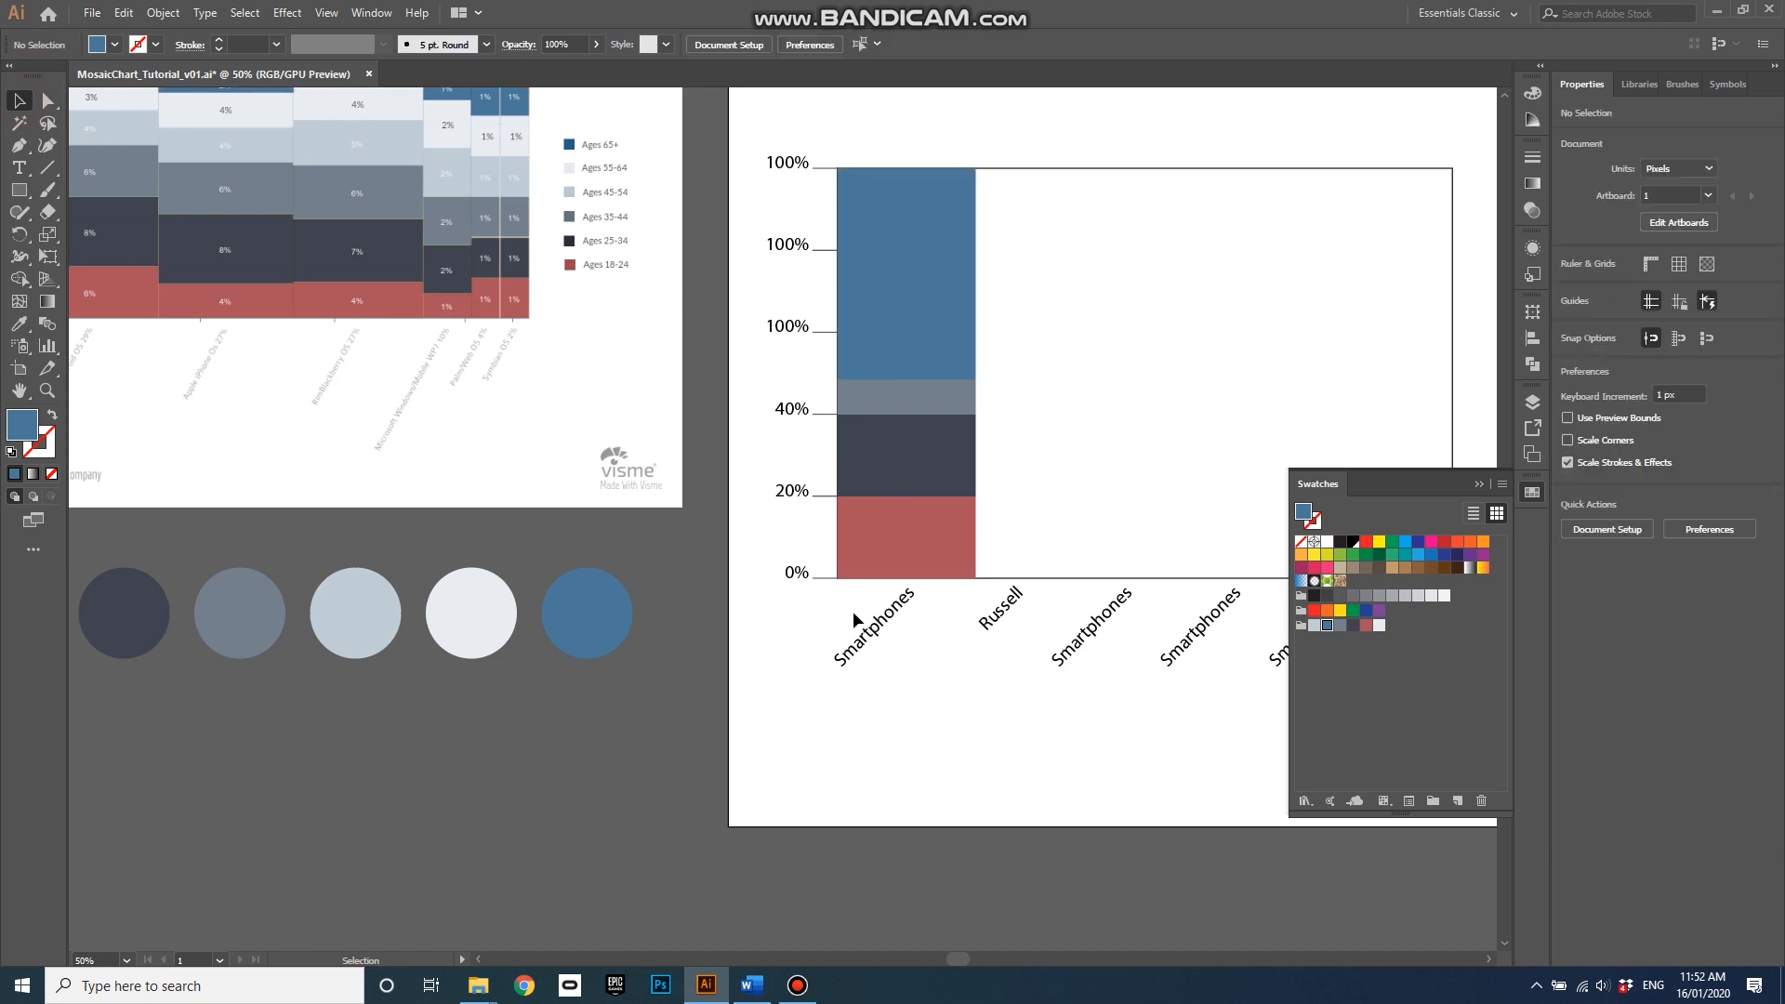
scroll(734, 454, "up", 1)
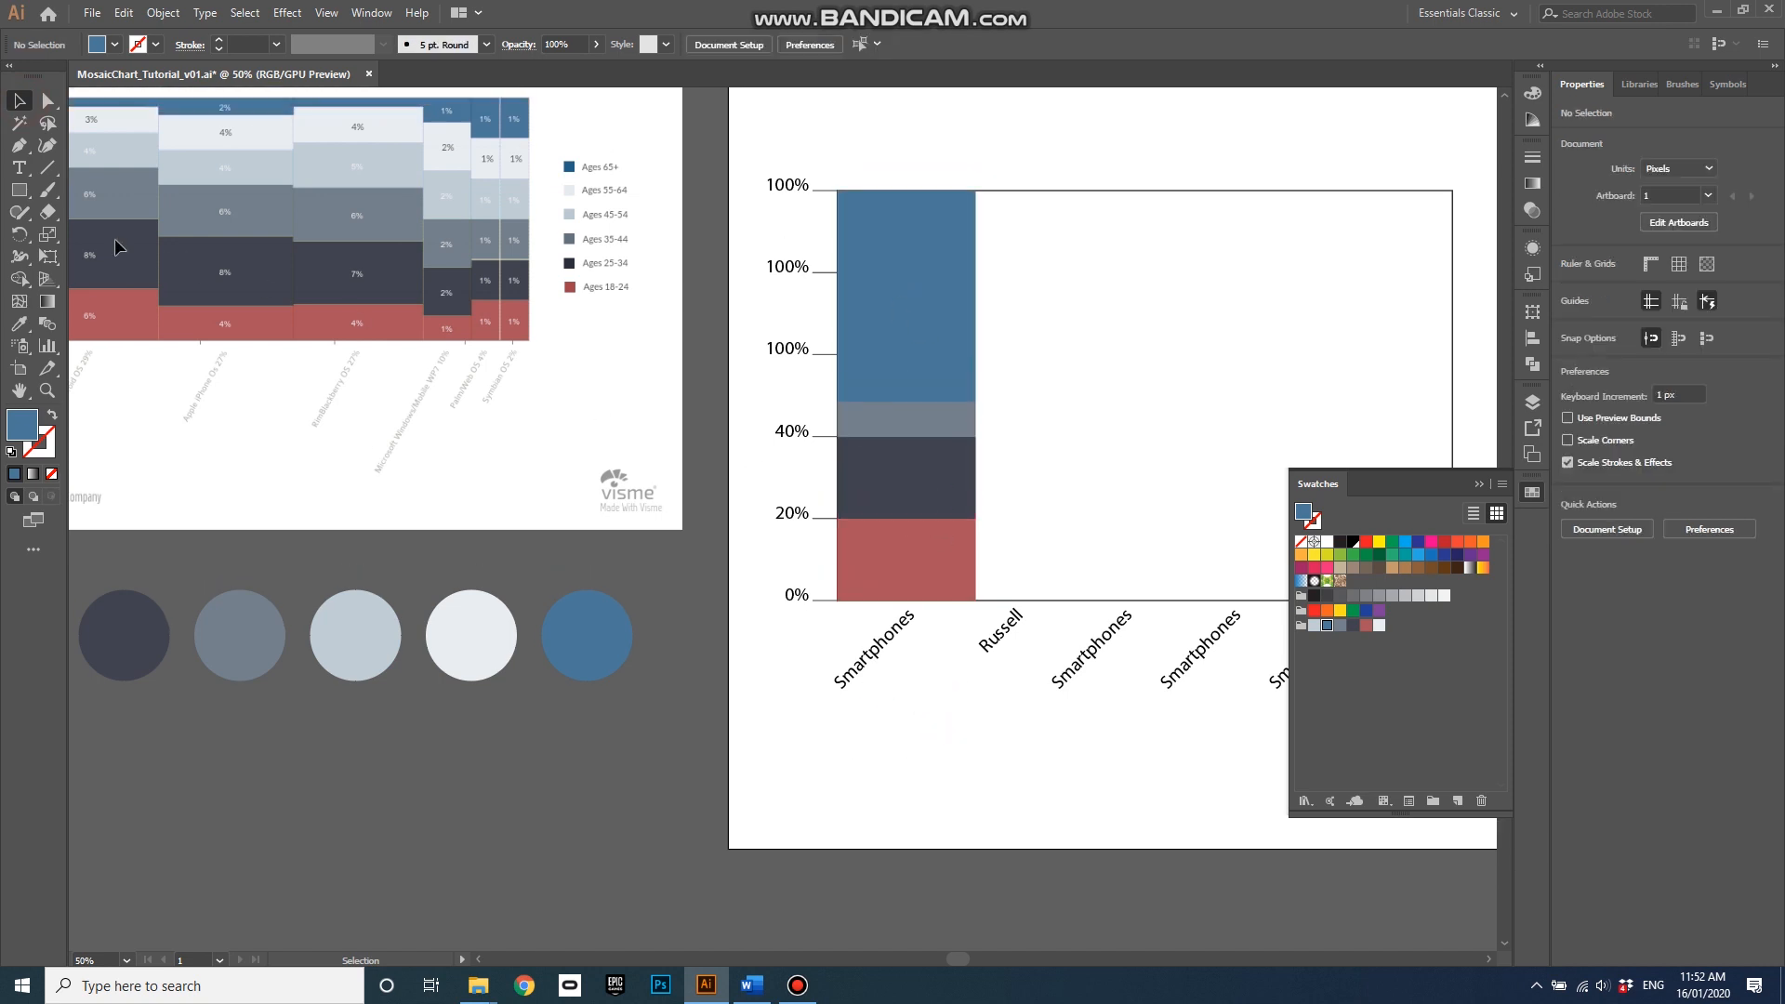
left_click(18, 168)
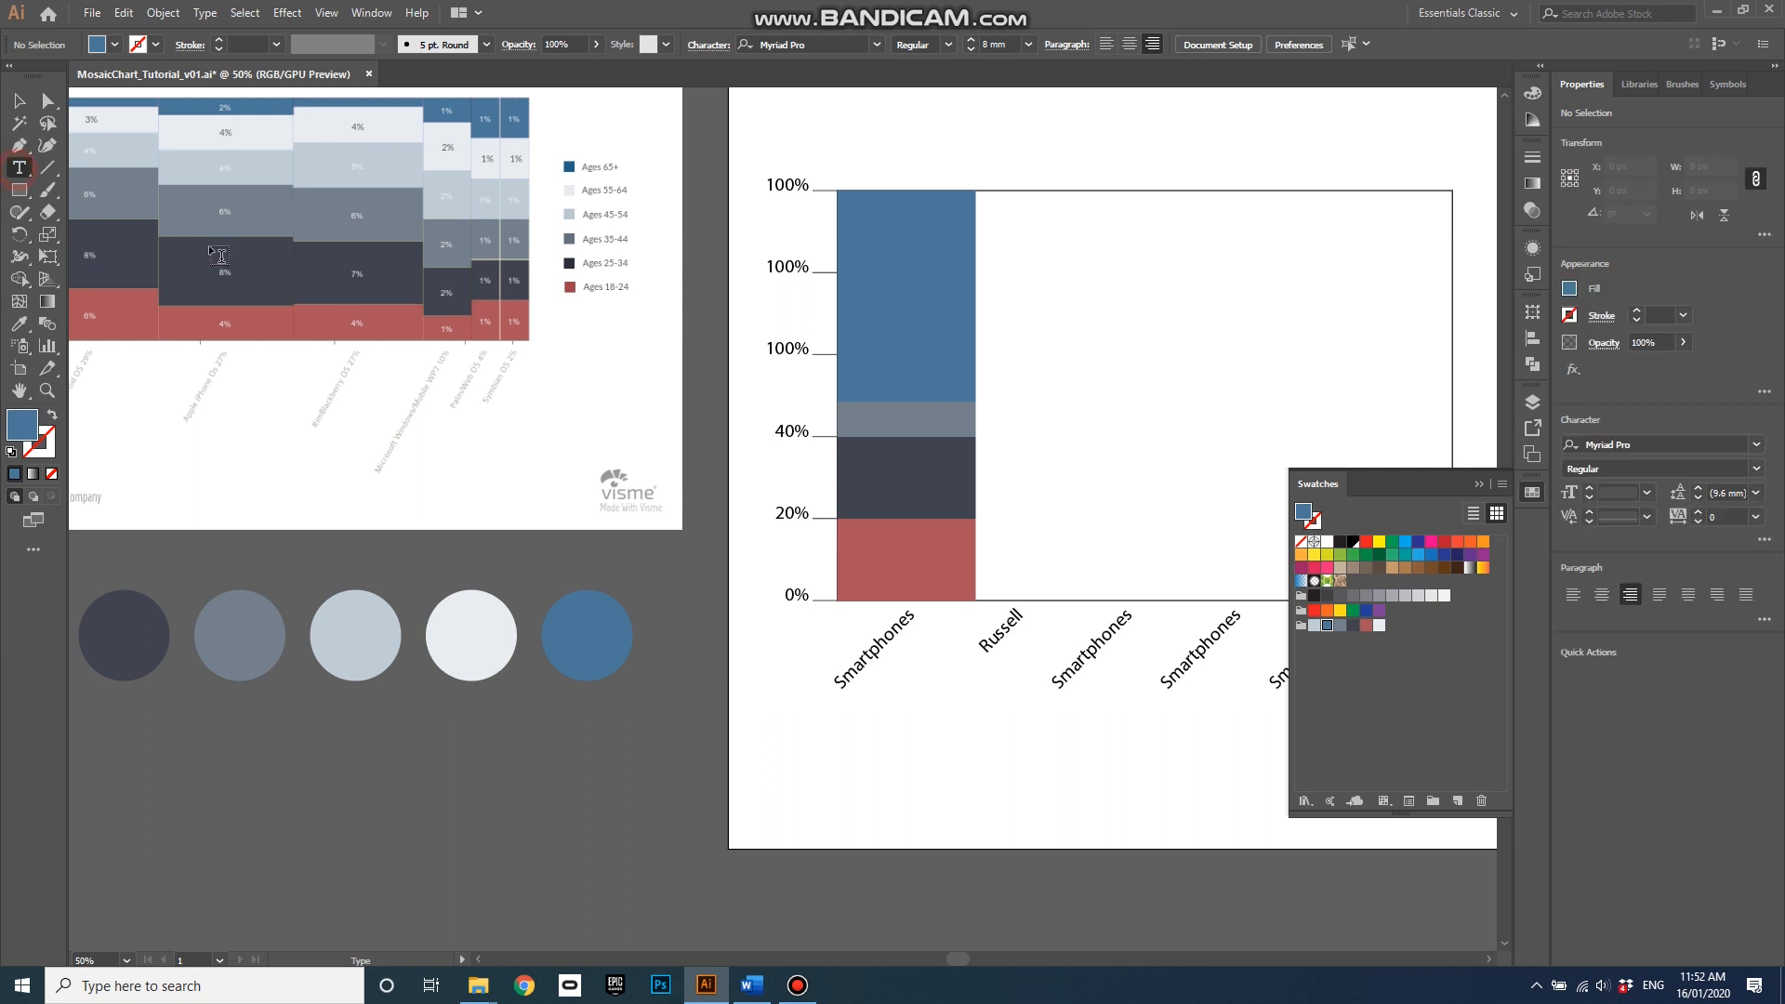
left_click(877, 309)
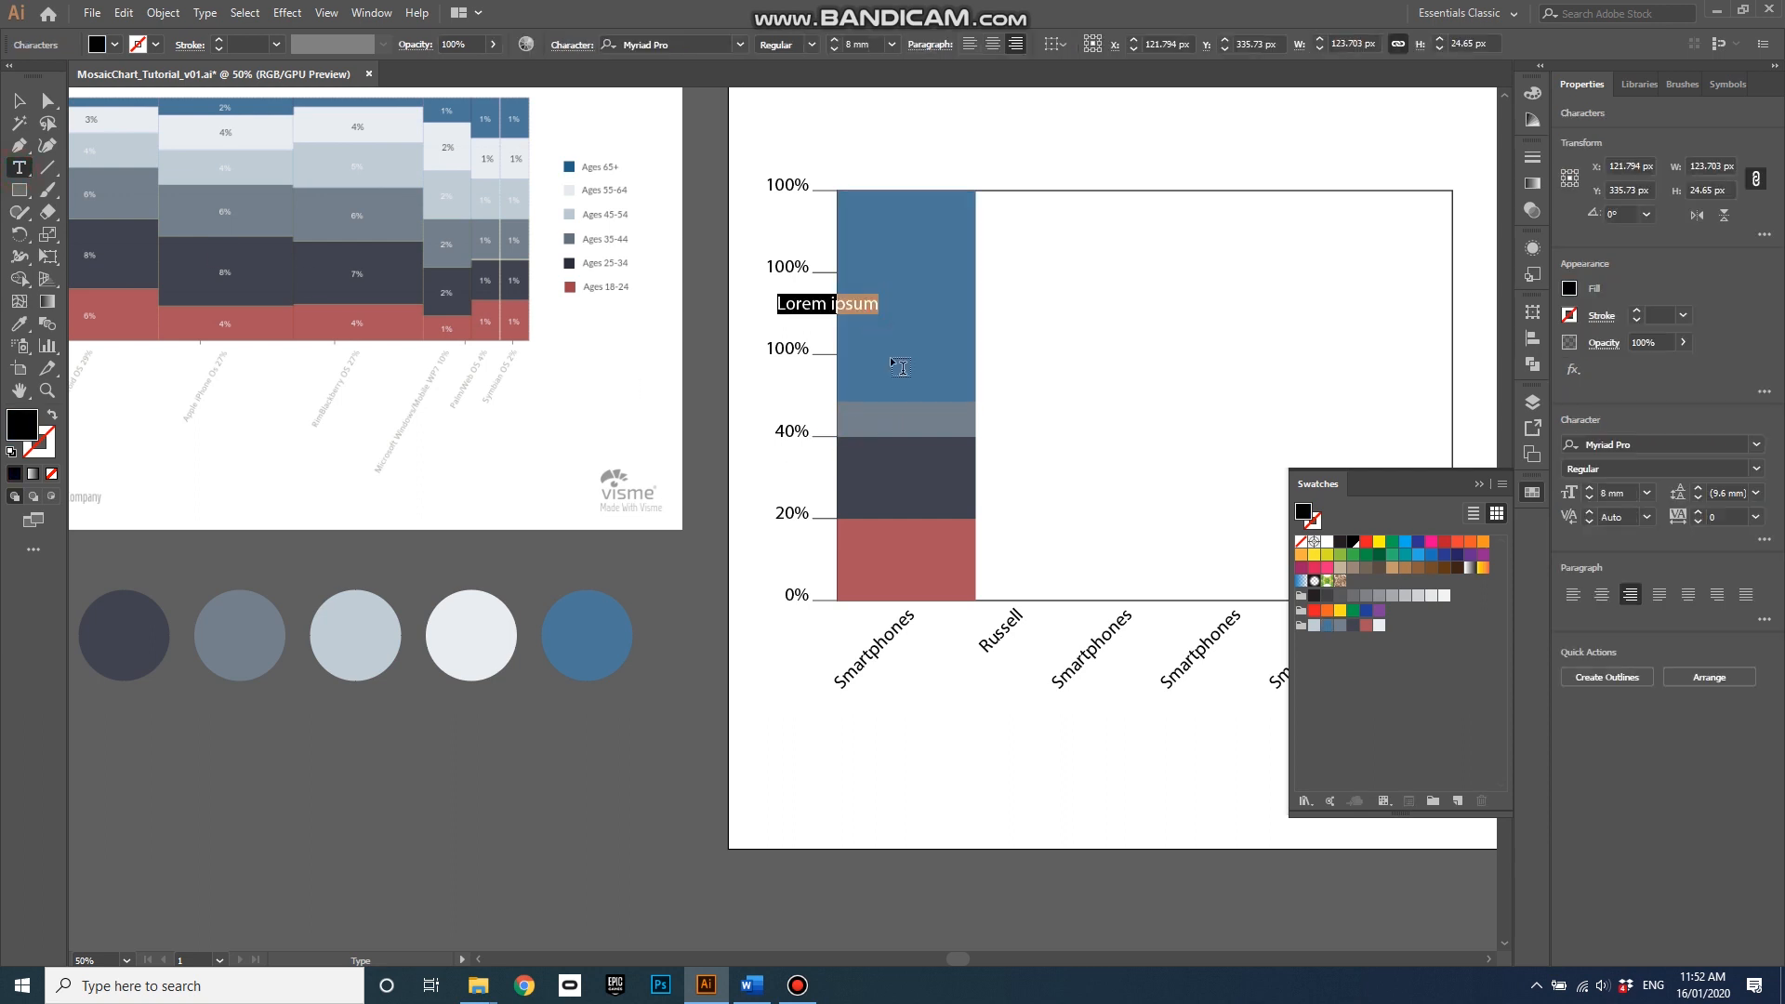
type("50")
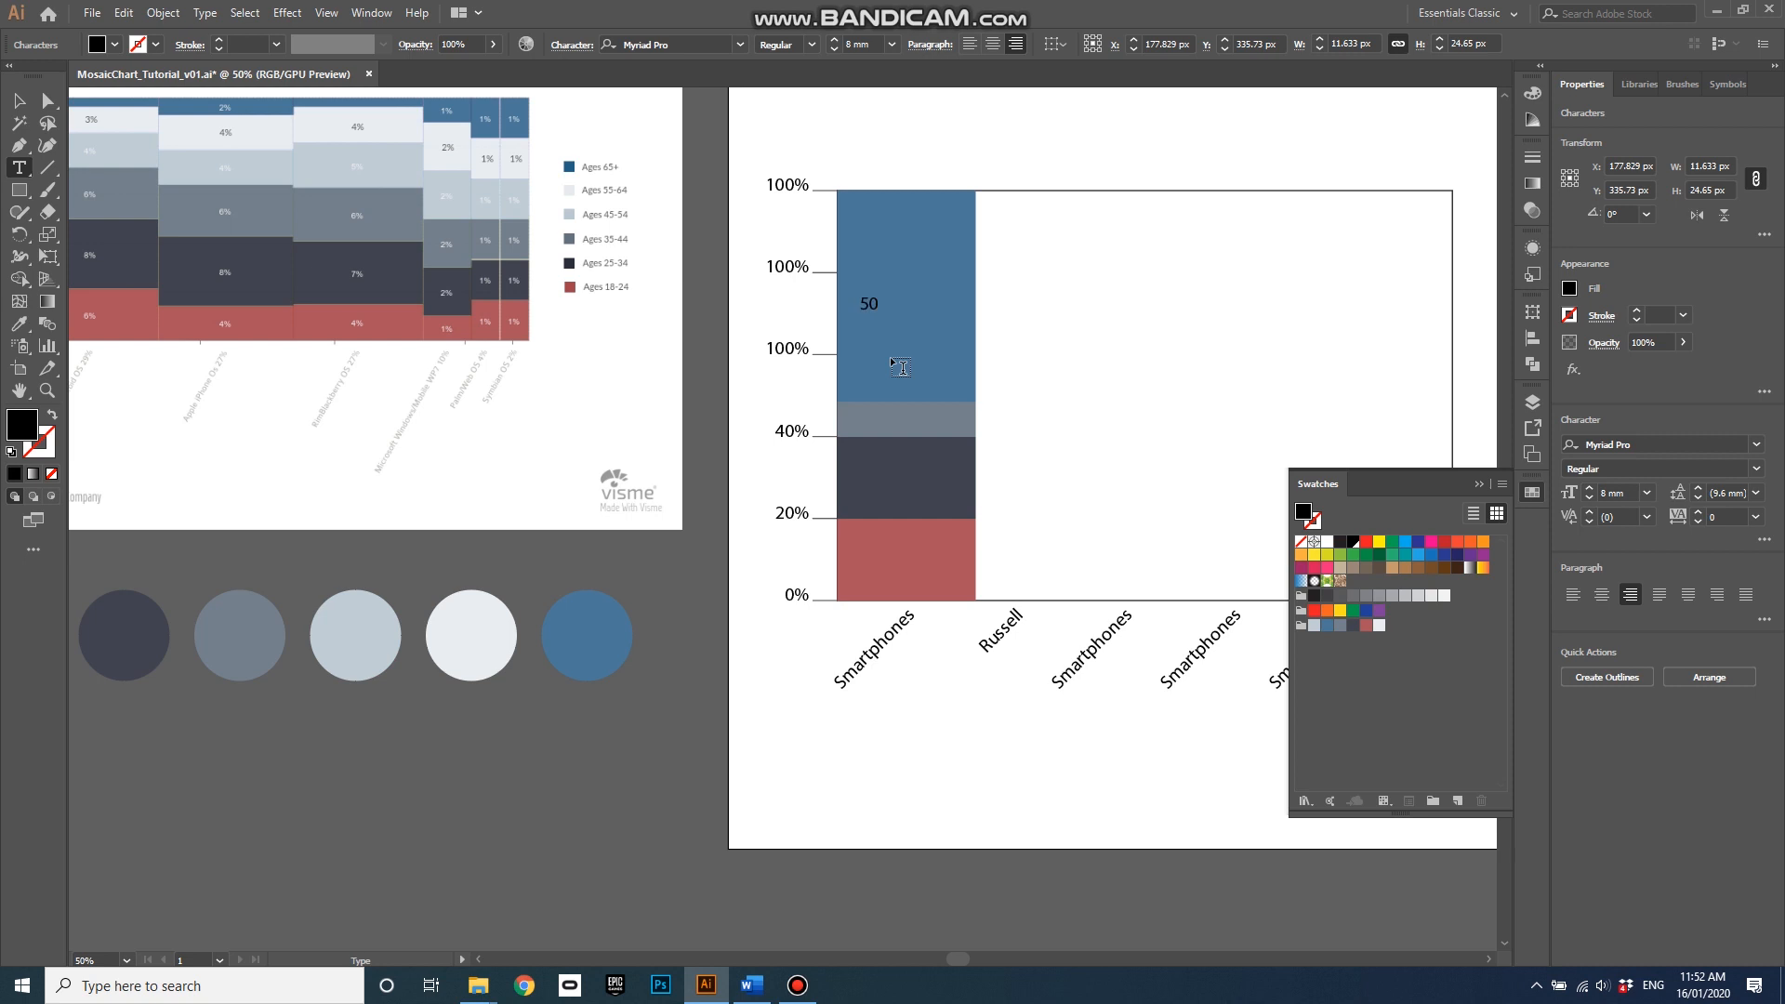
key("ctrl+a")
left_click(1444, 595)
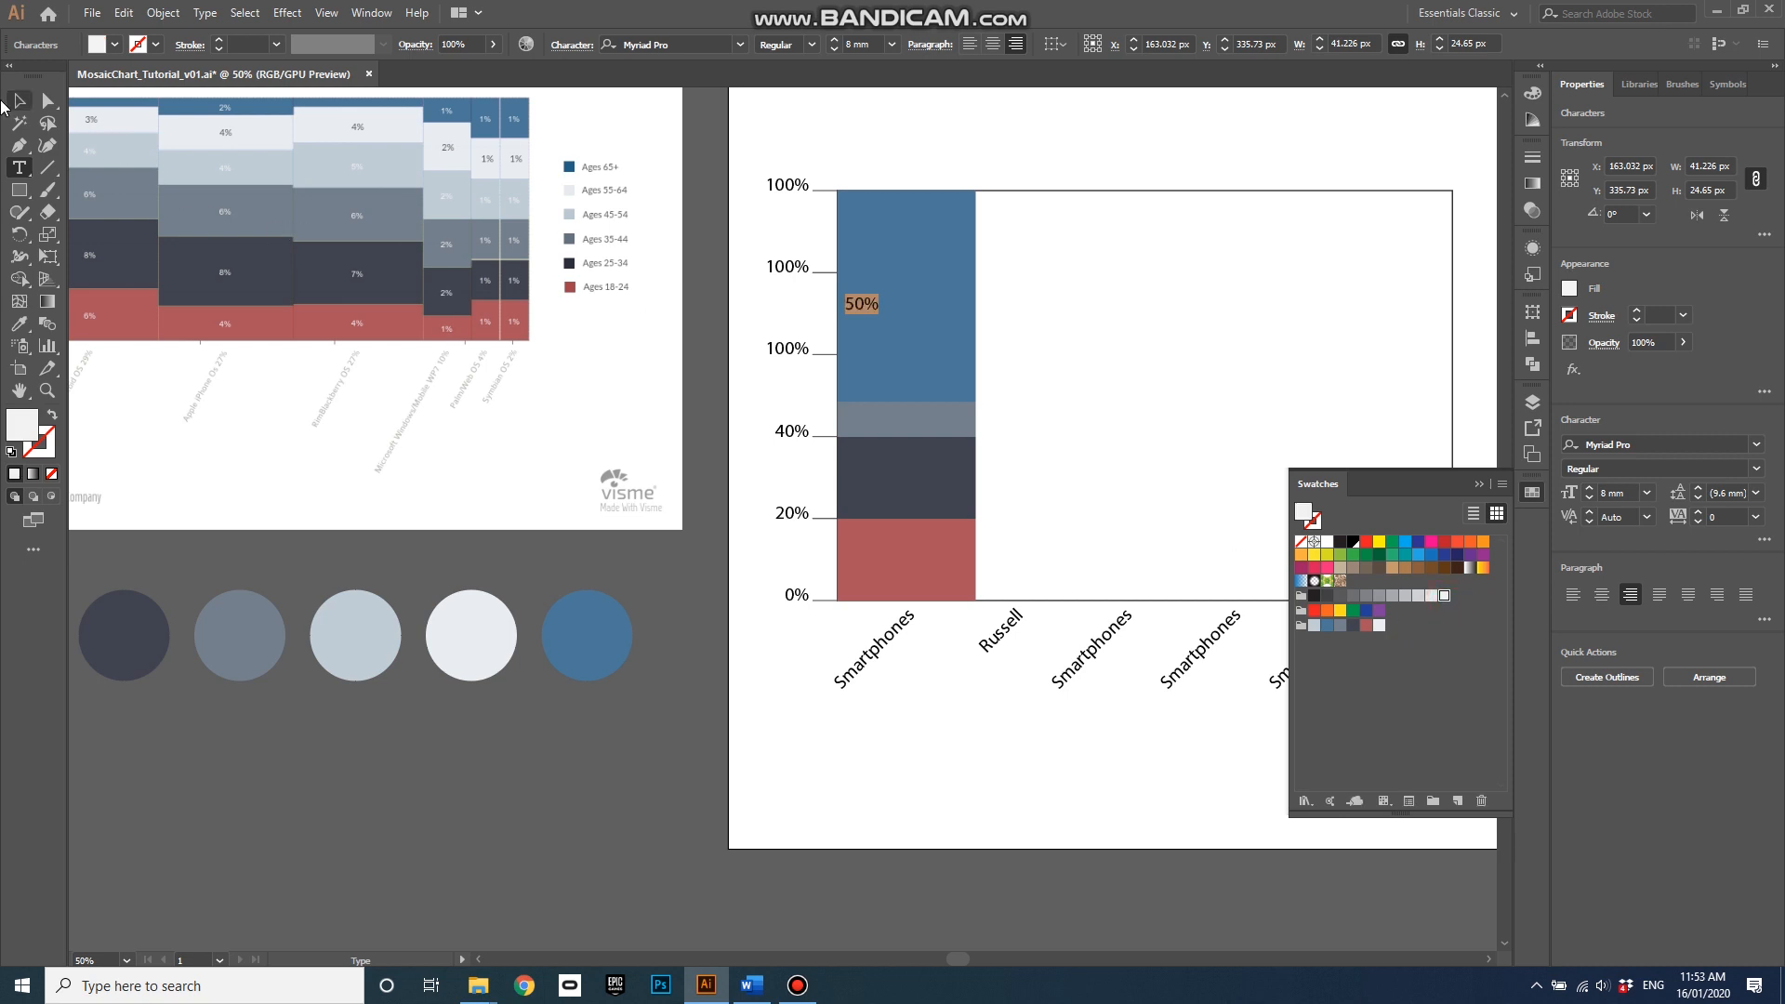
left_click(20, 100)
left_click_drag(883, 325, 936, 330)
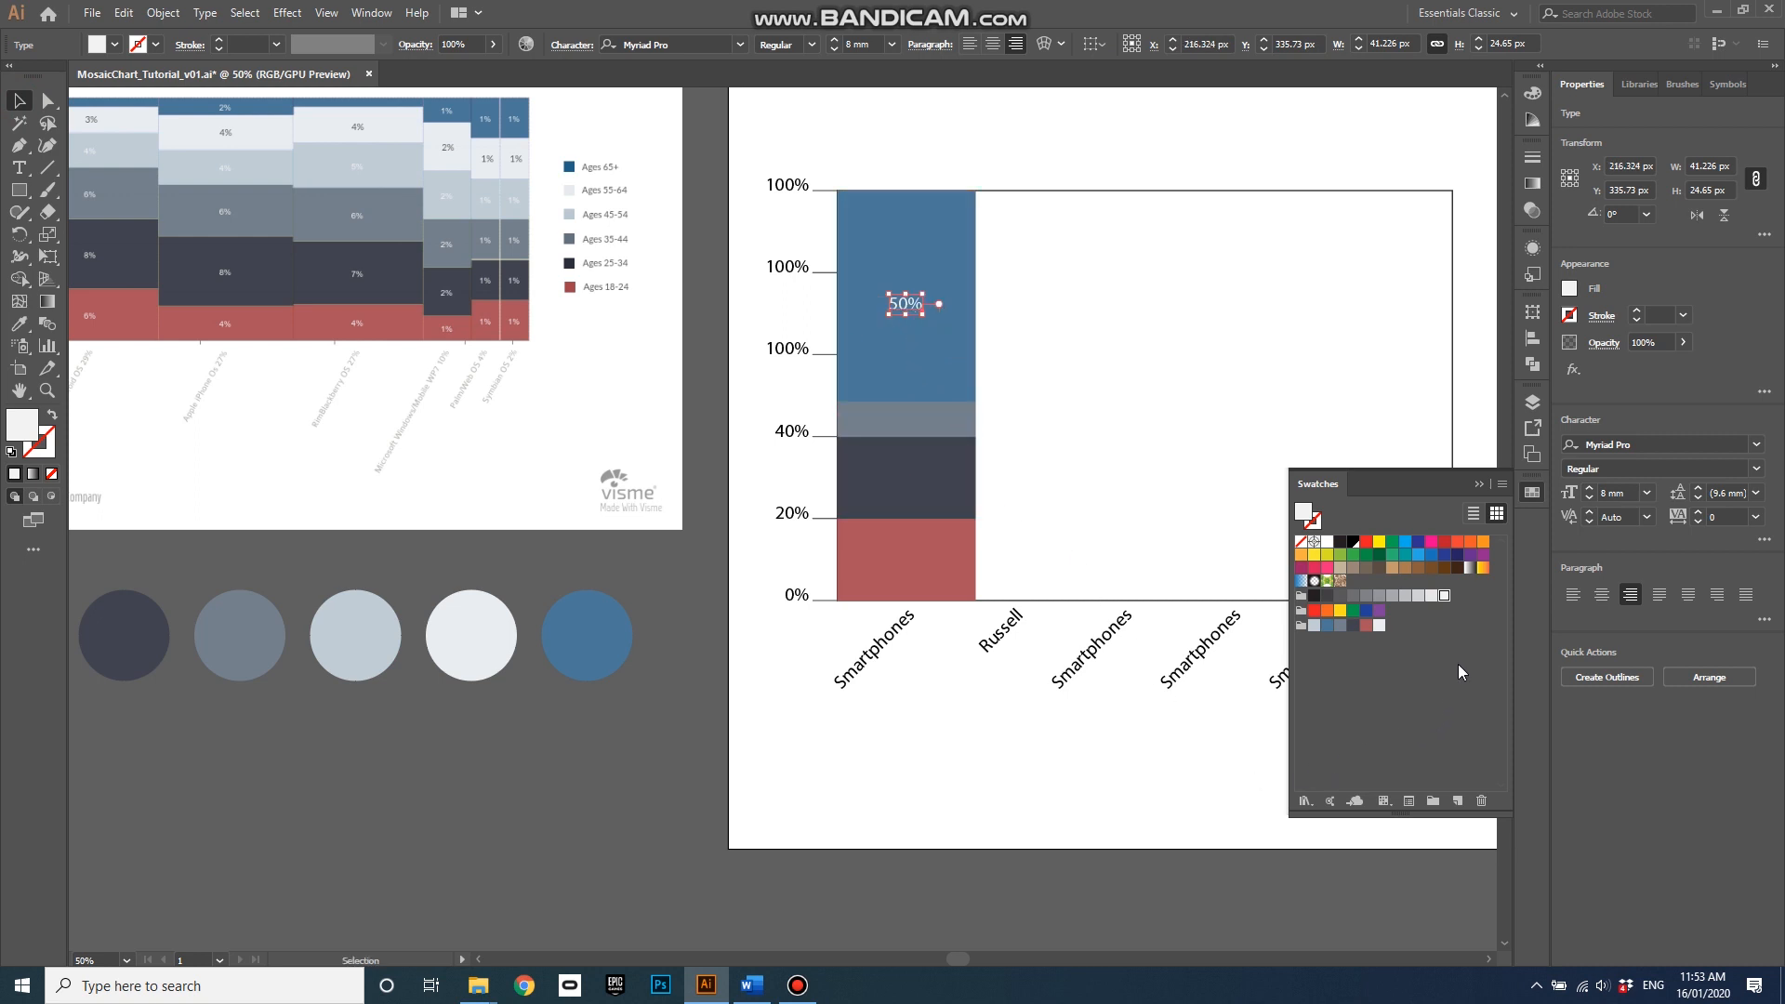
- Expand the ColouredBlocks layer and examine which entries correspond to the blue rectangle and the blue, light blue-grey and slate grey circles
left_click(1479, 483)
left_click(1531, 401)
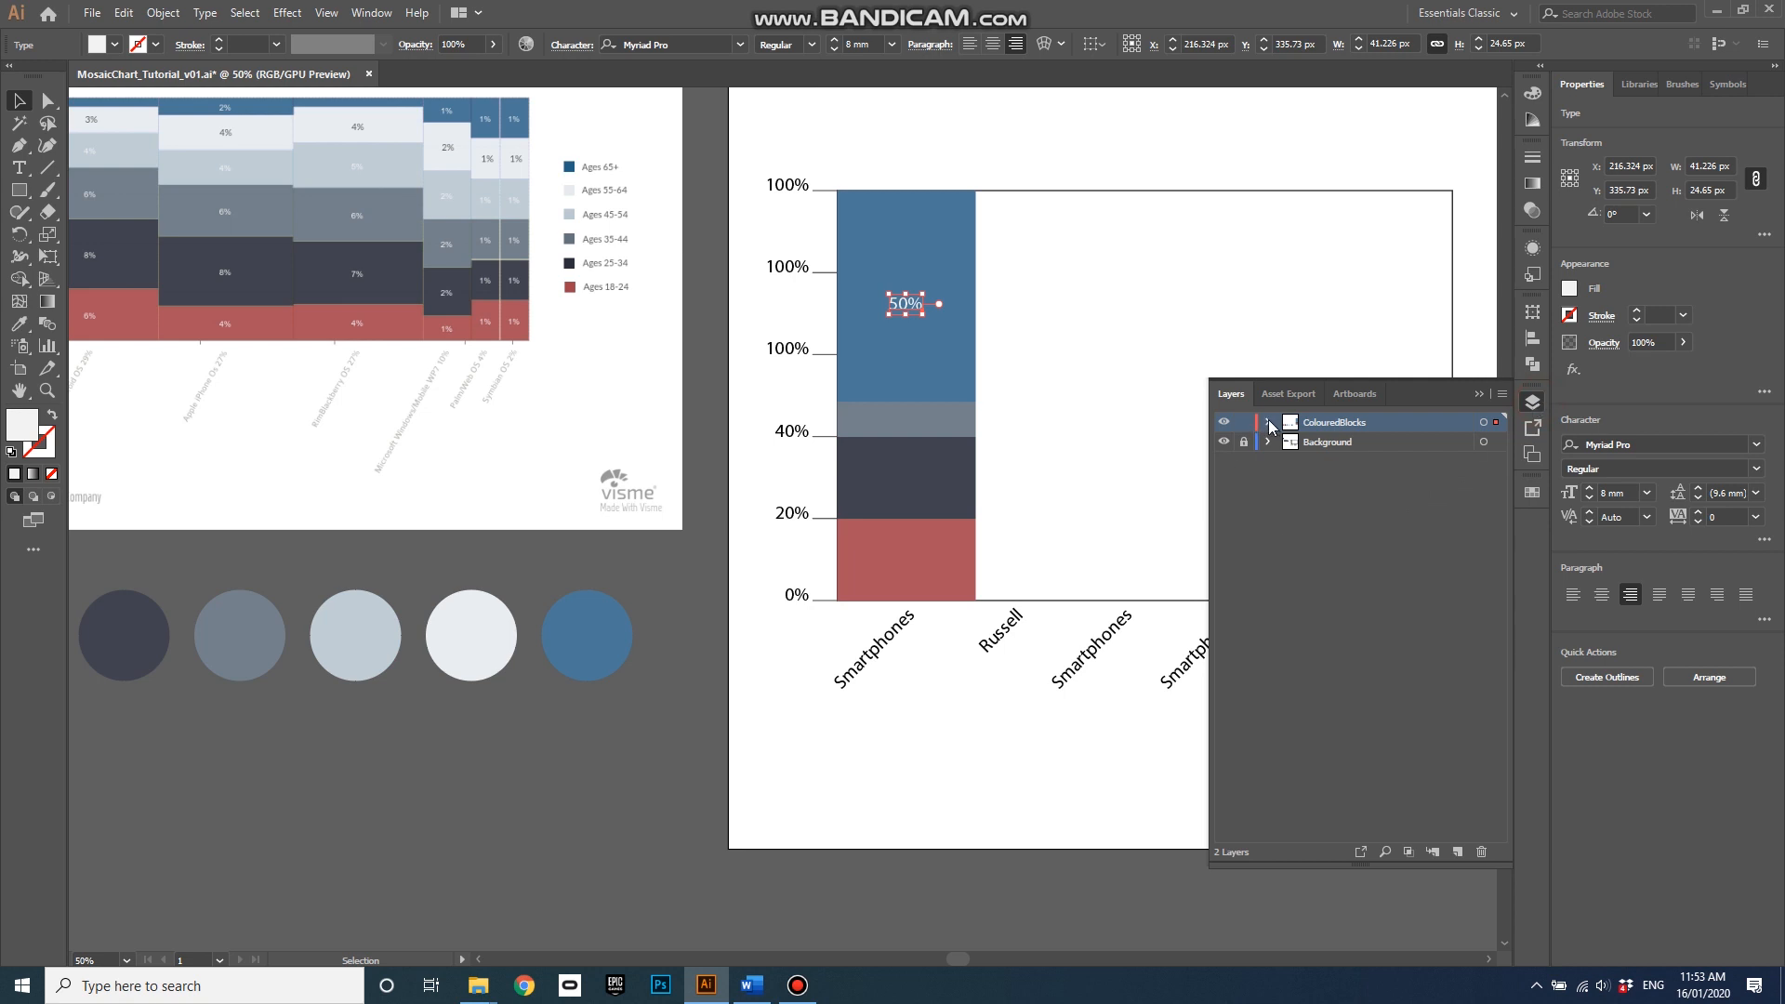
left_click(1268, 423)
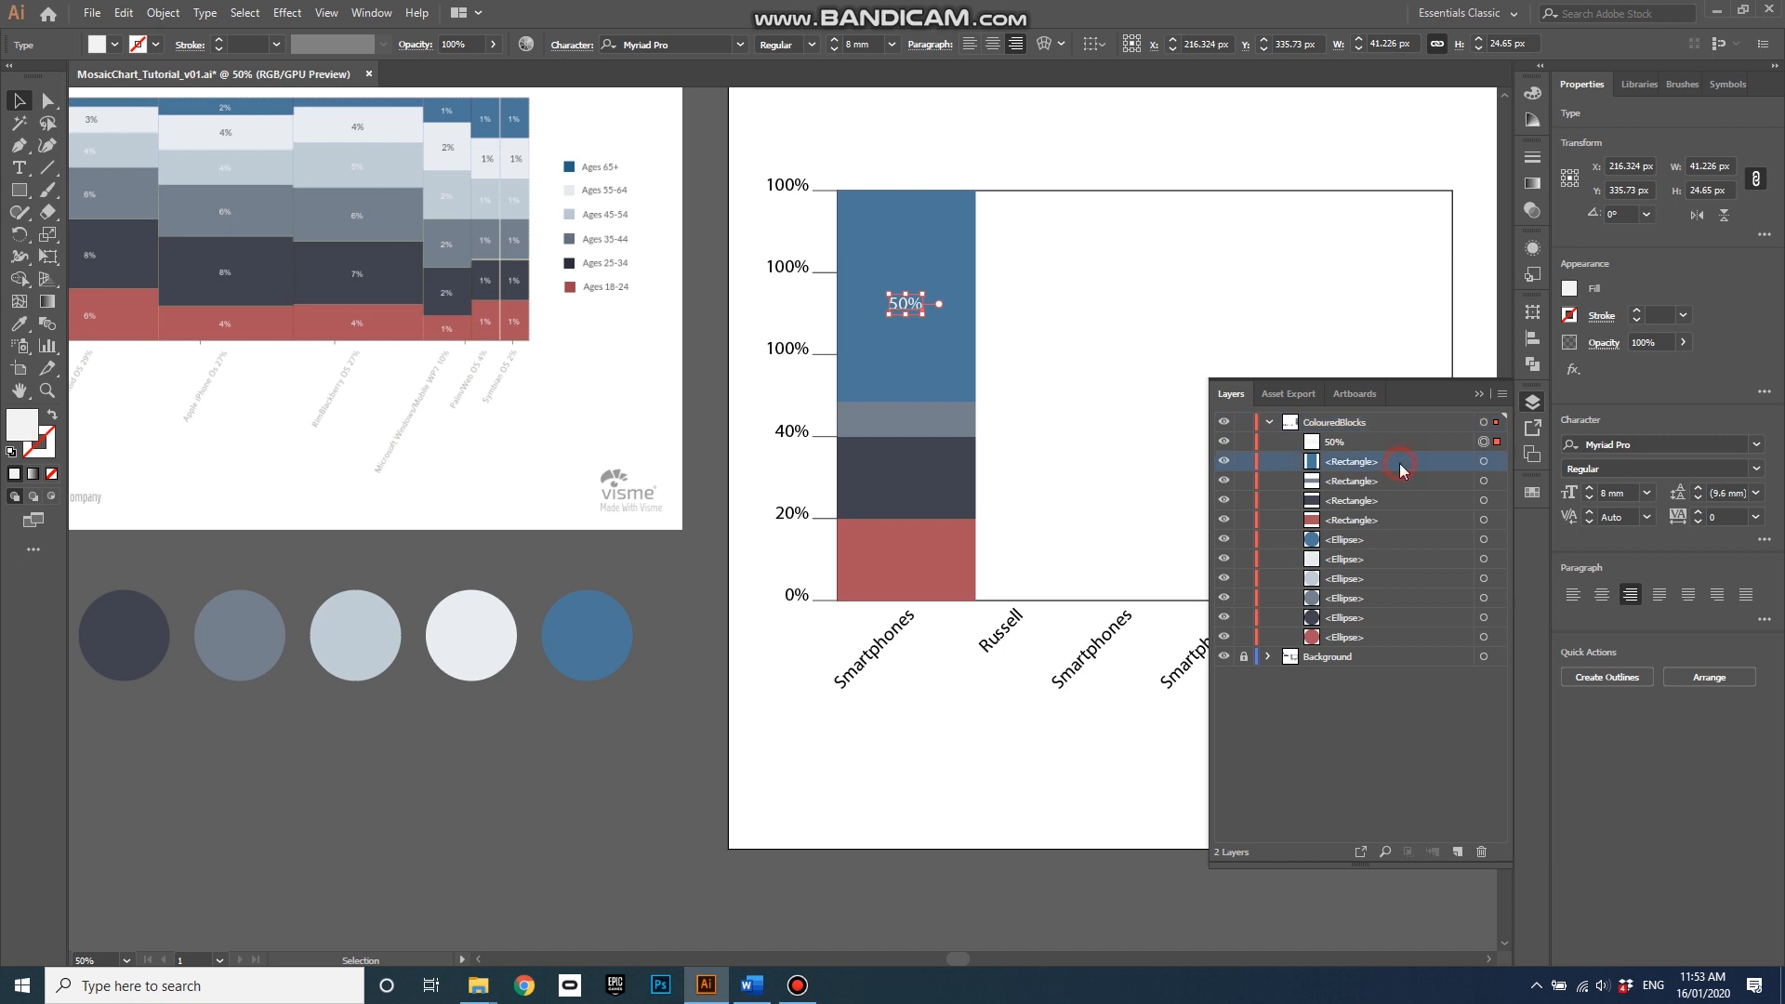
left_click(1484, 462)
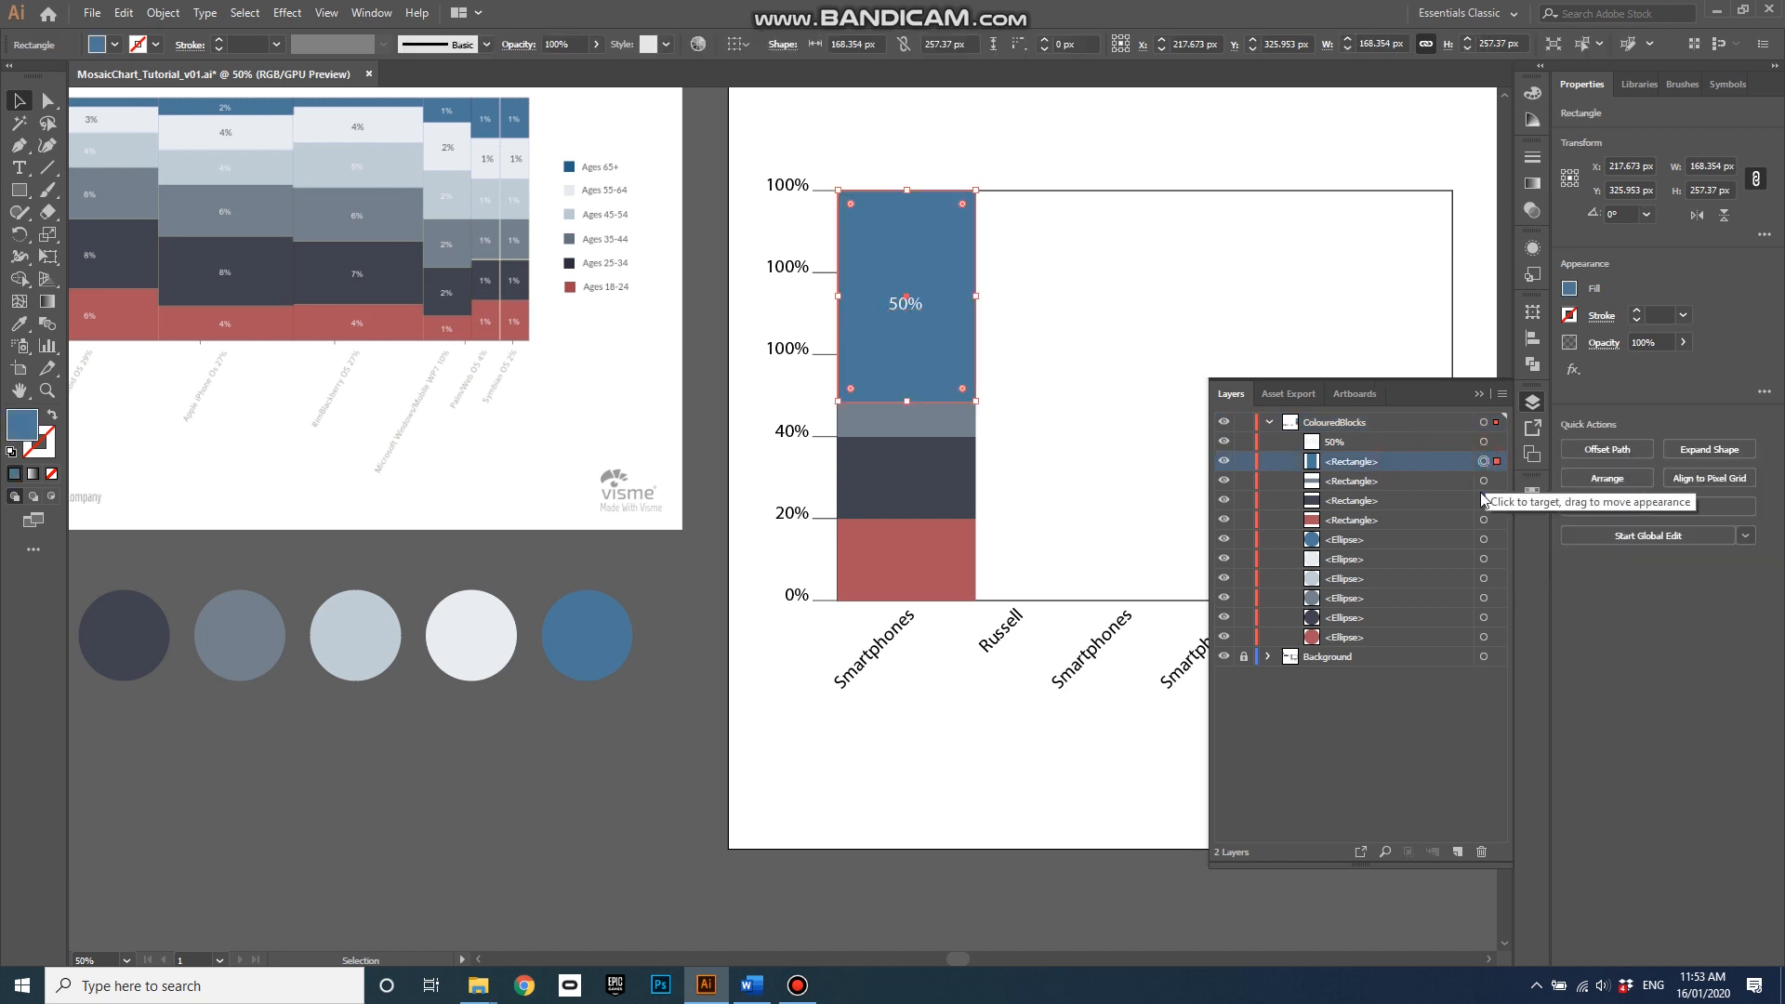
left_click(1484, 539)
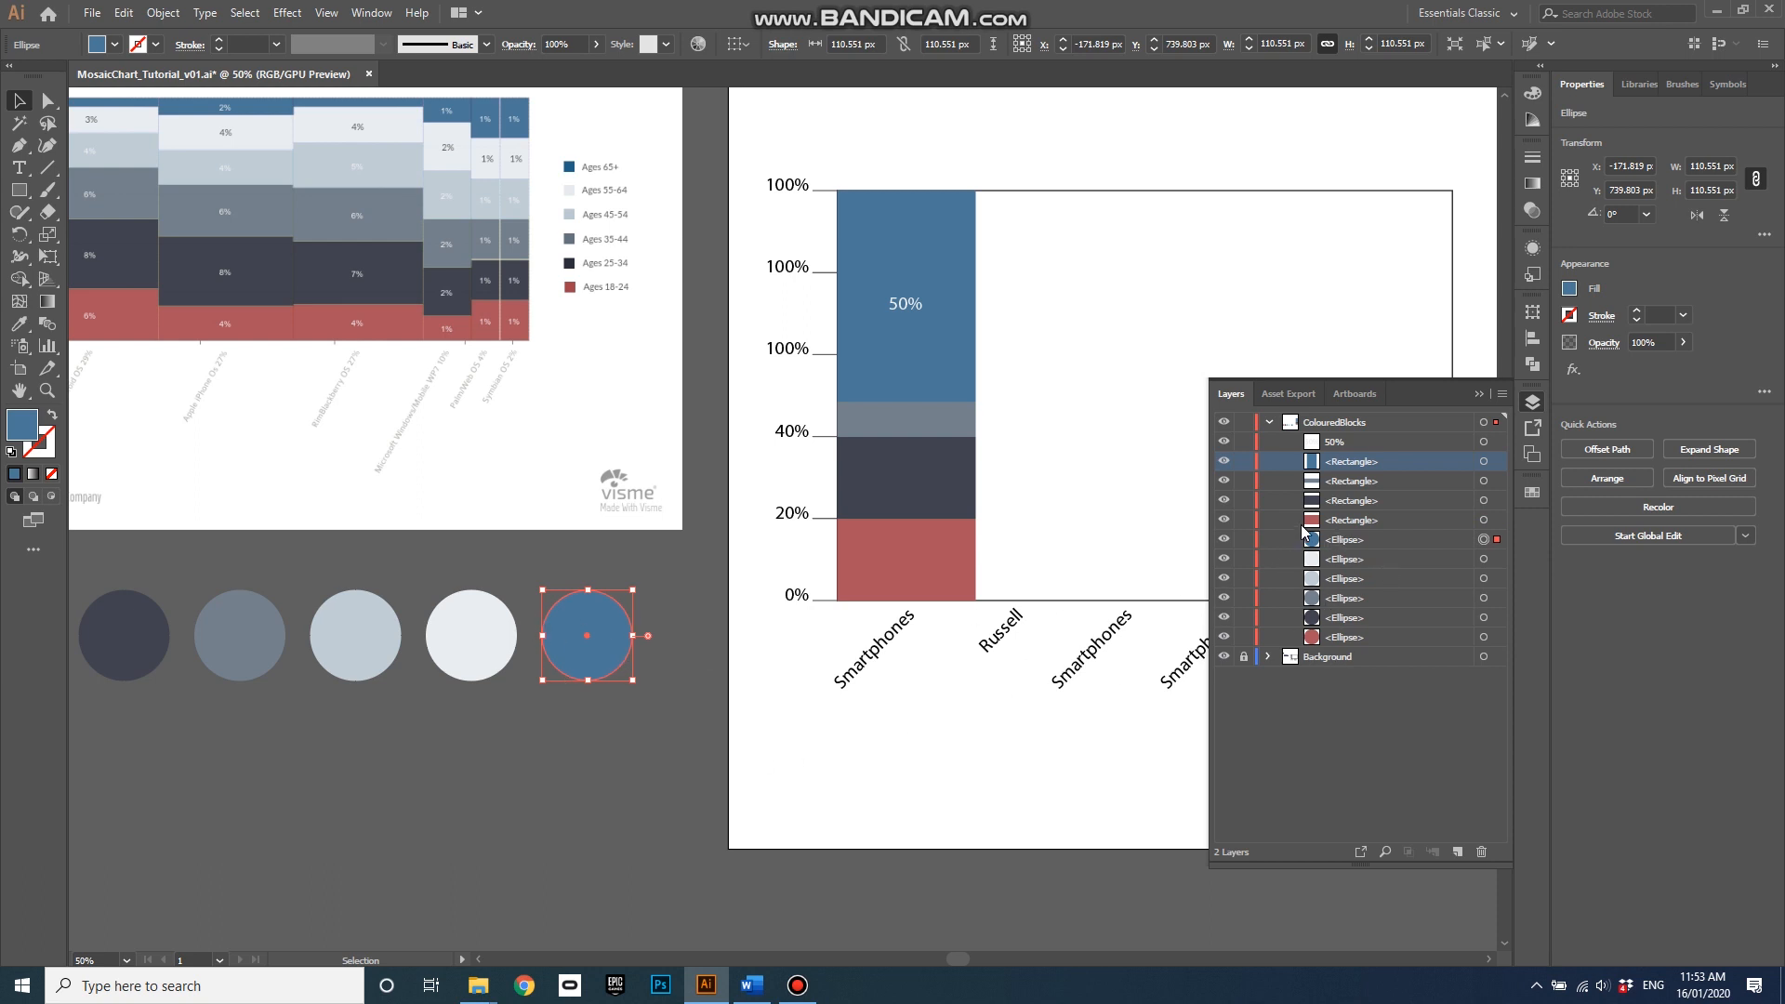
left_click(374, 650)
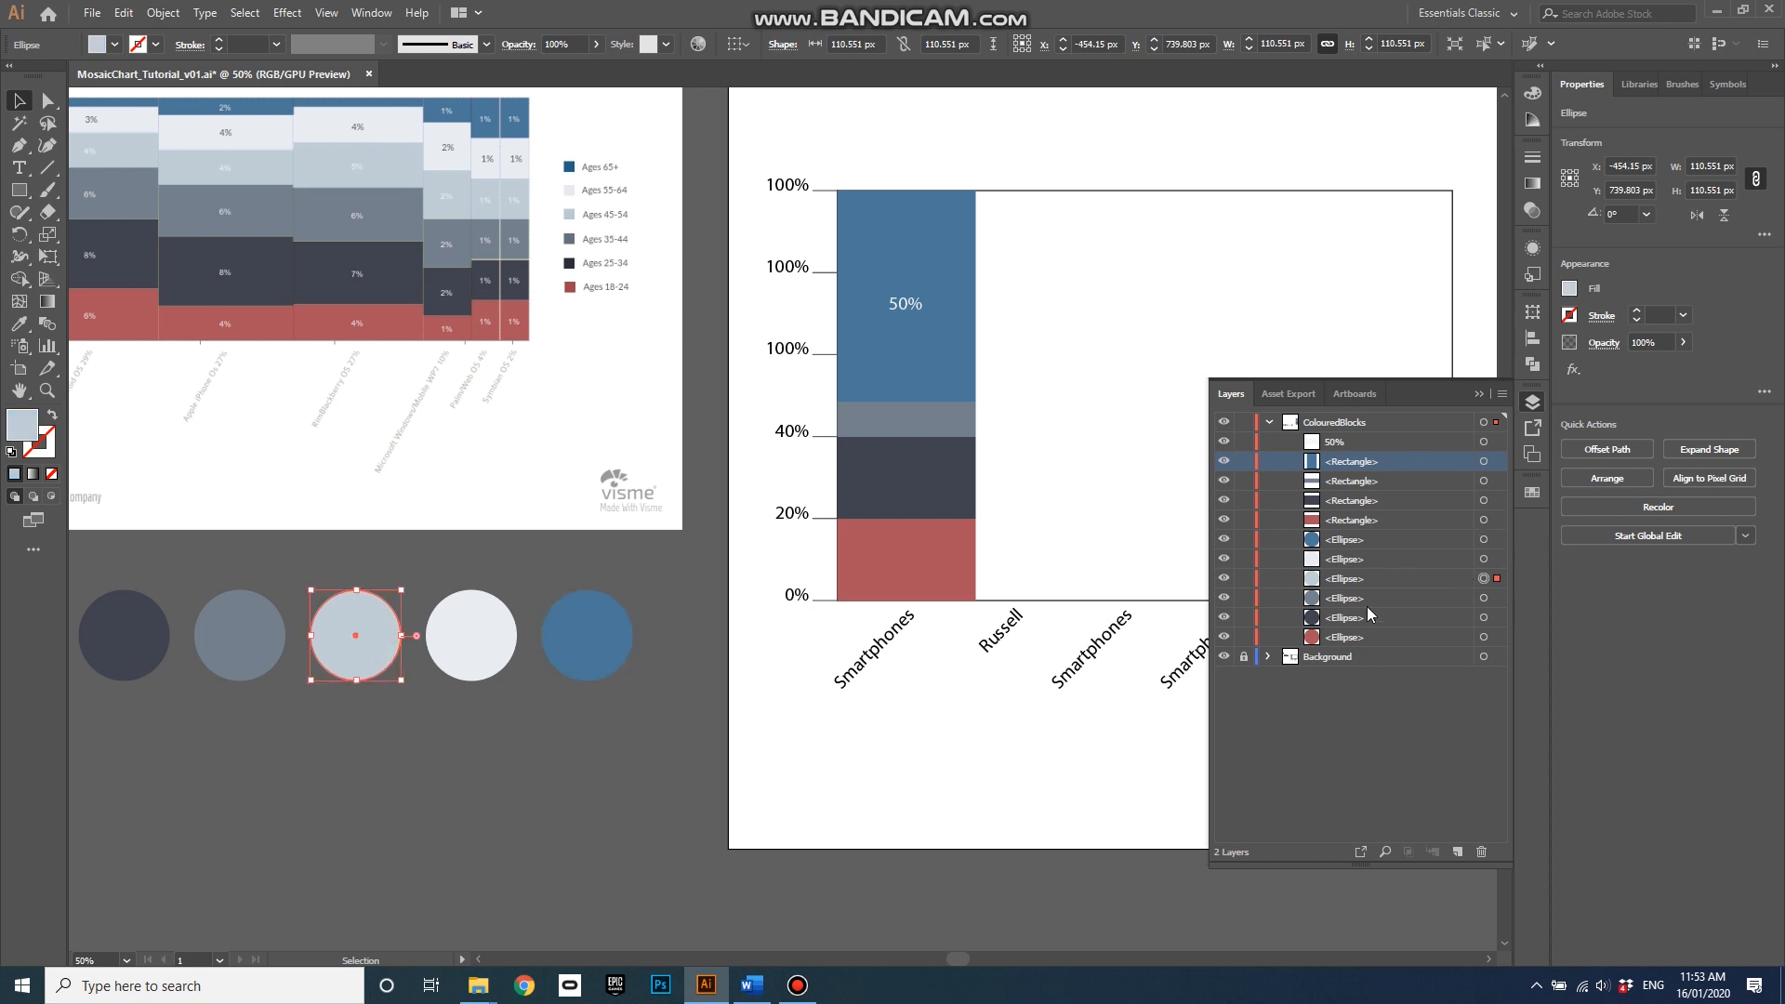
left_click(258, 655)
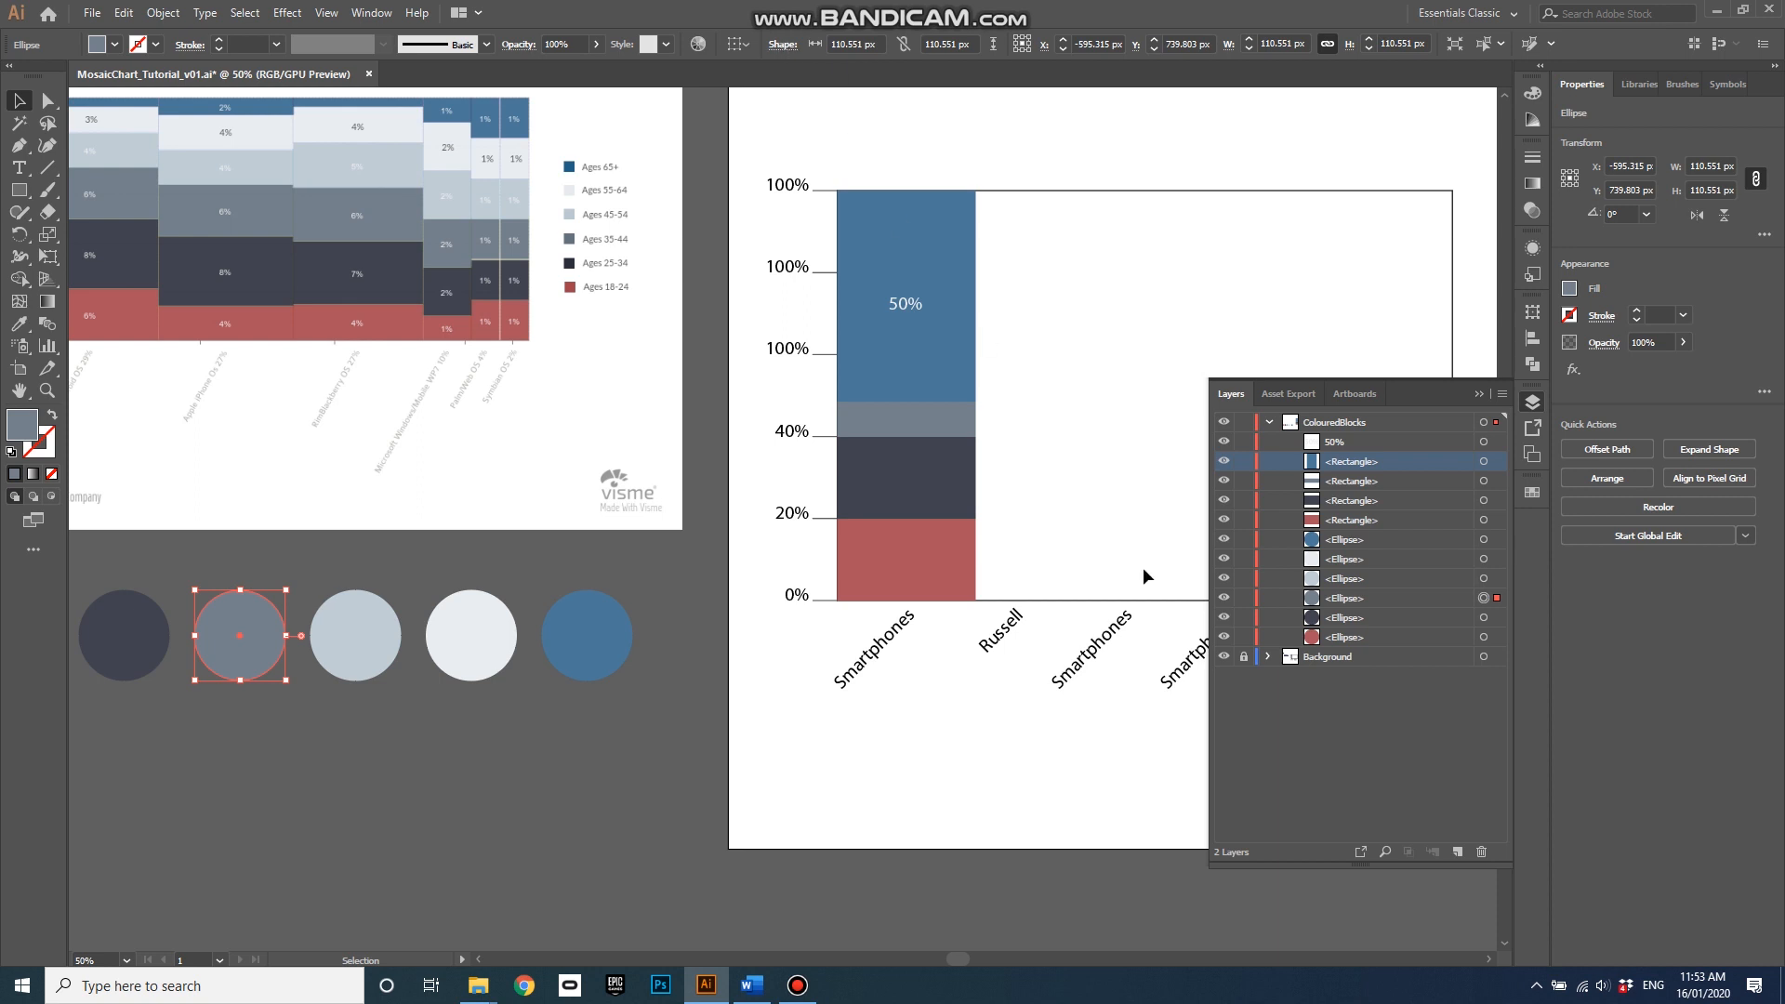
- Move the 50% label below the blue rectangle in the layer's stacking order, and return it above the rectangle
left_click(1335, 445)
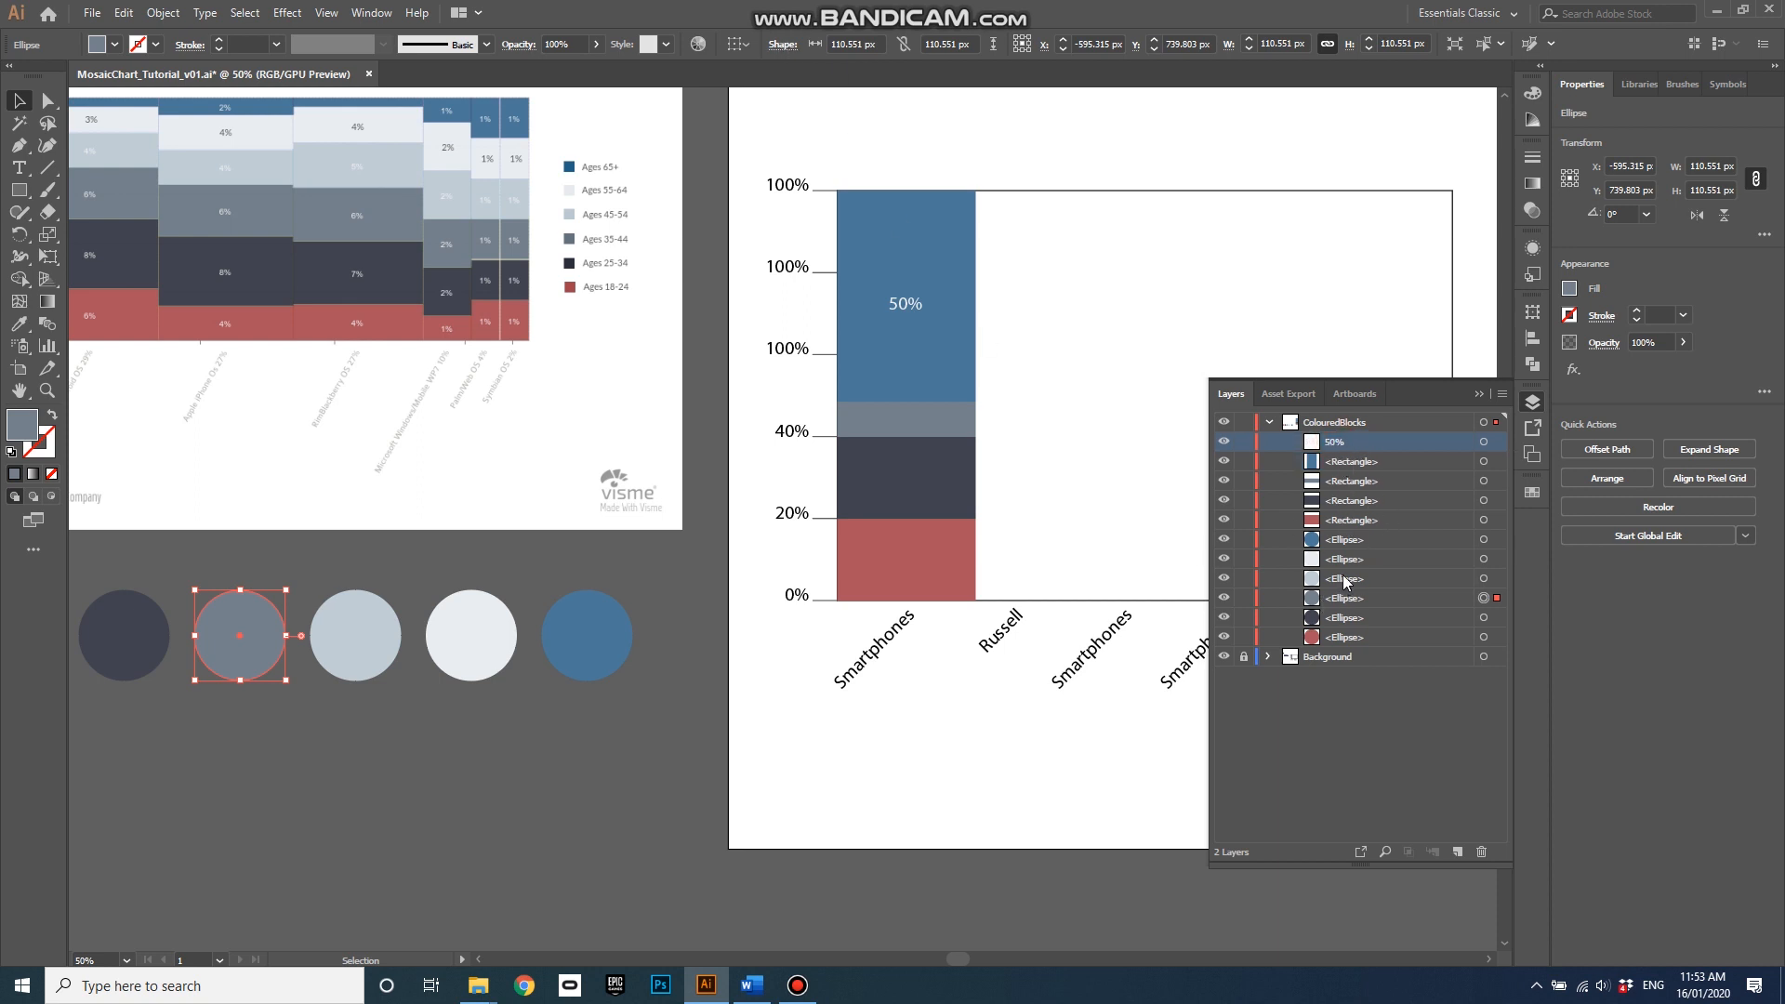
left_click(1336, 444)
left_click_drag(1339, 446, 1344, 464)
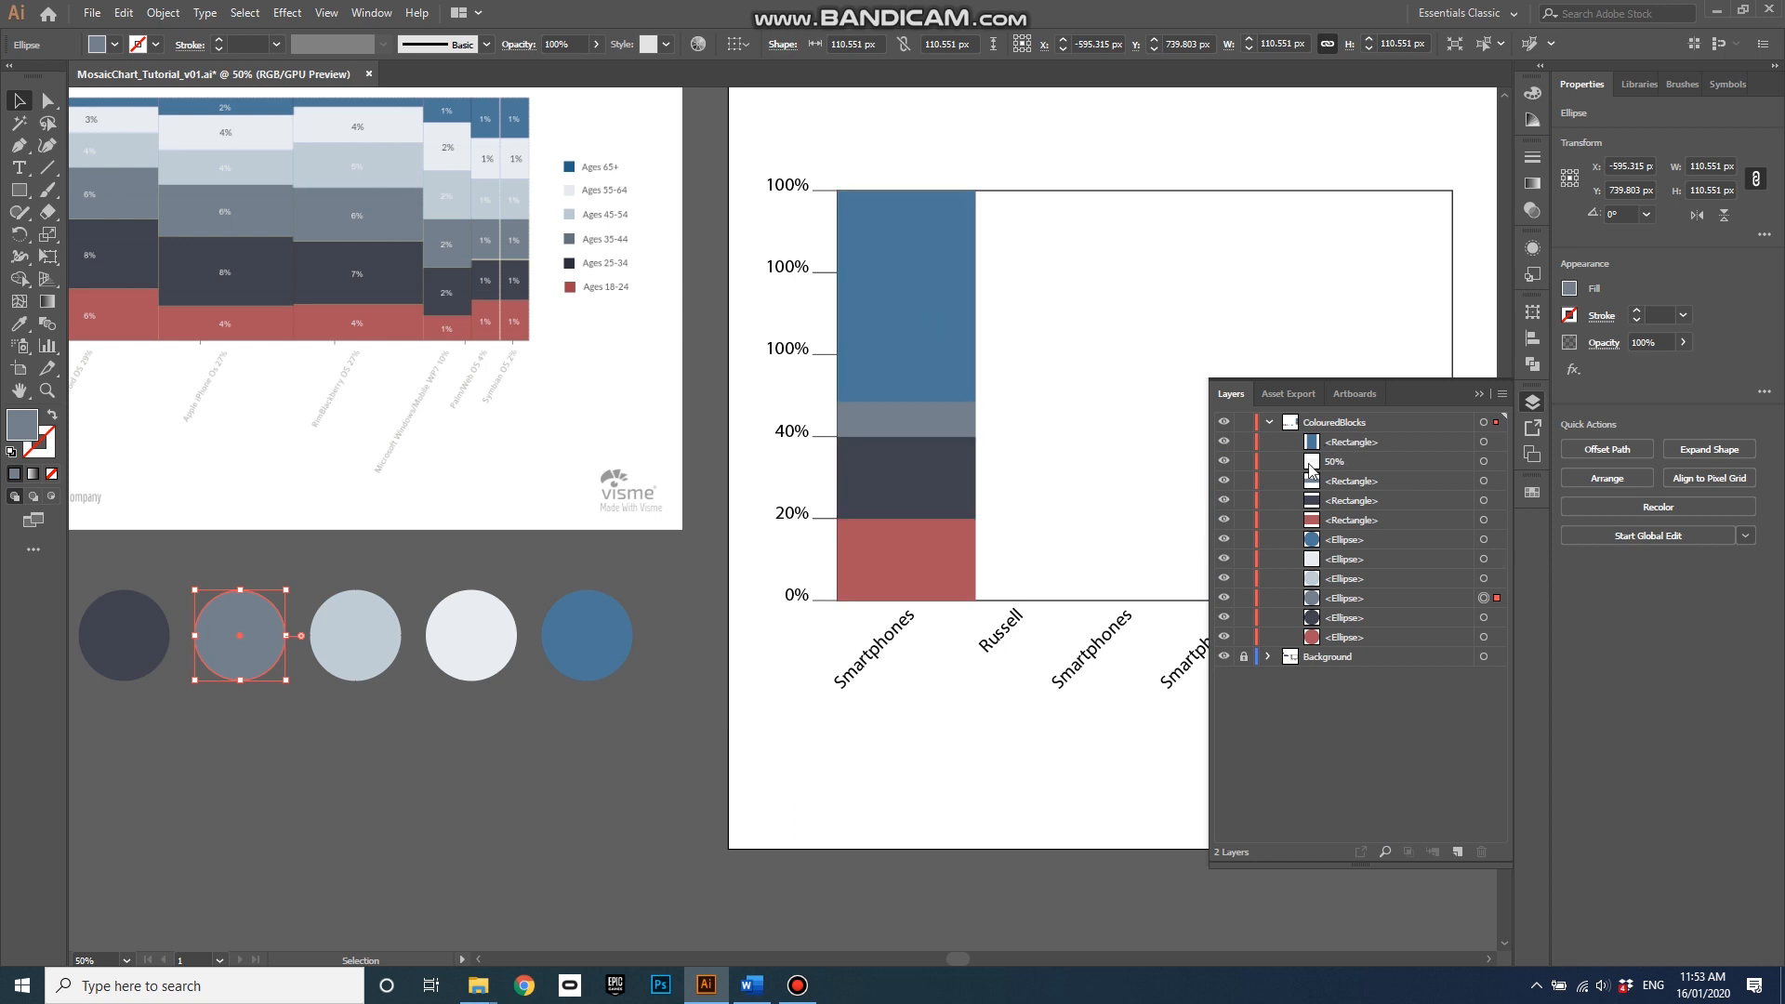
left_click_drag(1335, 467, 1336, 433)
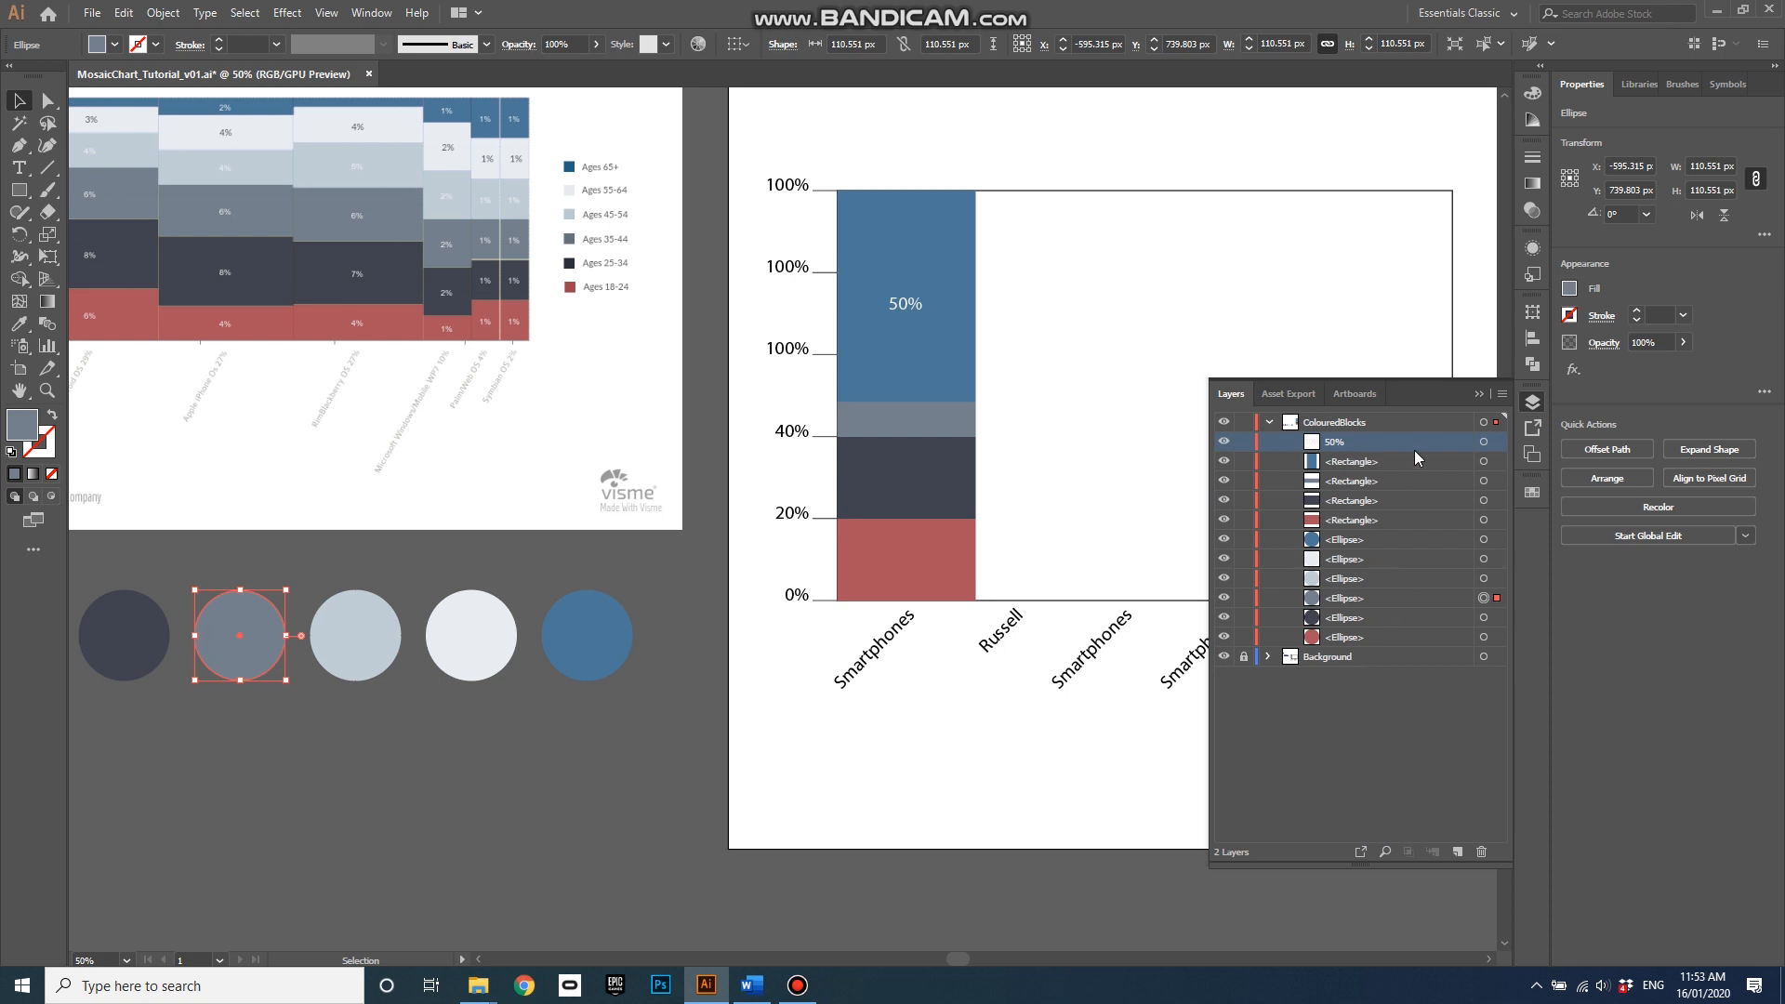